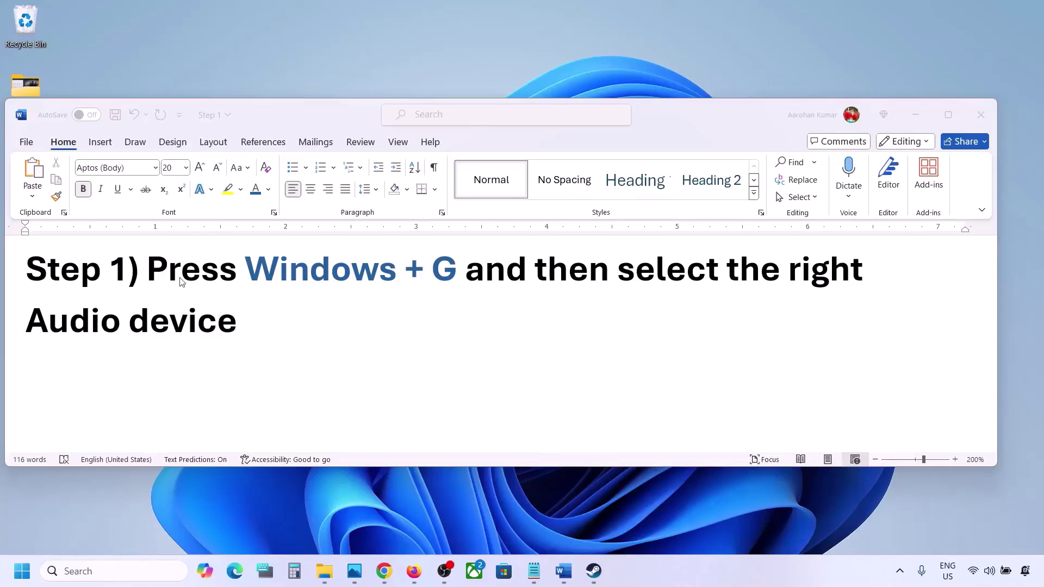
Highlight the Step 1 instruction in Word, then open Xbox Game Bar with Windows+G
click(166, 276)
drag(148, 271, 243, 317)
click(295, 336)
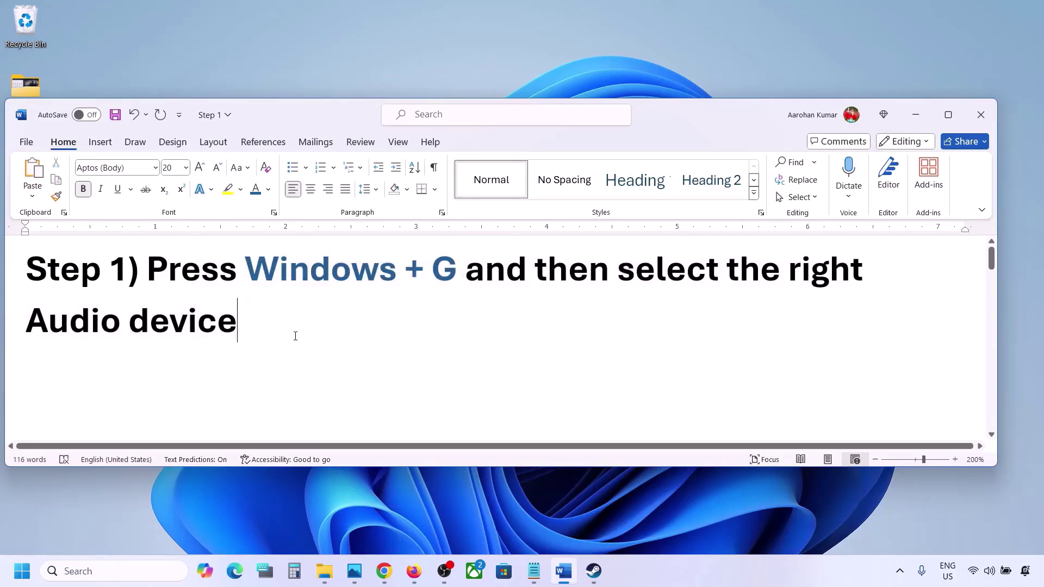
key(super+g)
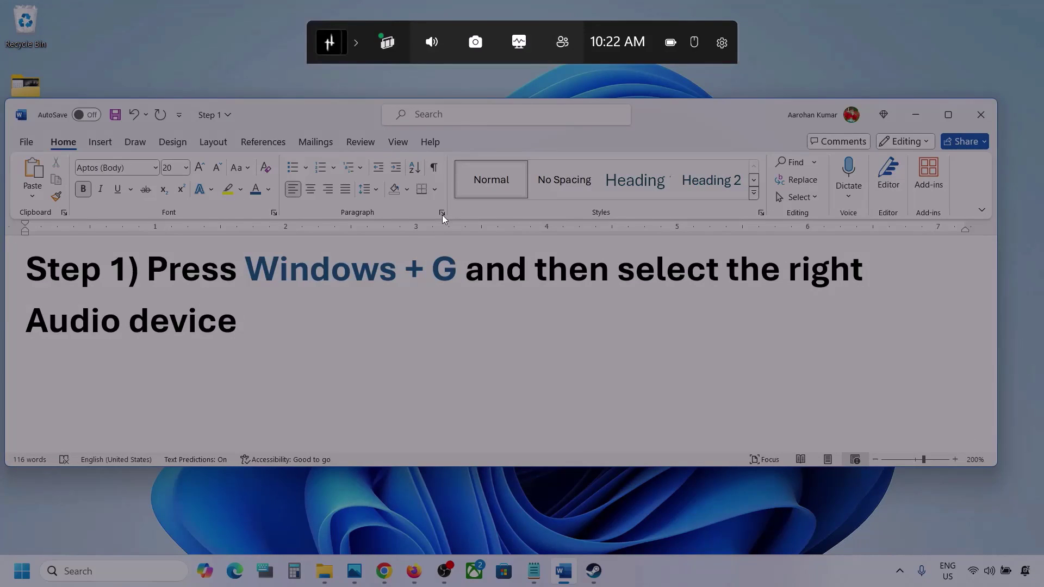
Set Speakers (Realtek(R) Audio) as the default output in the Game Bar Audio widget
click(433, 44)
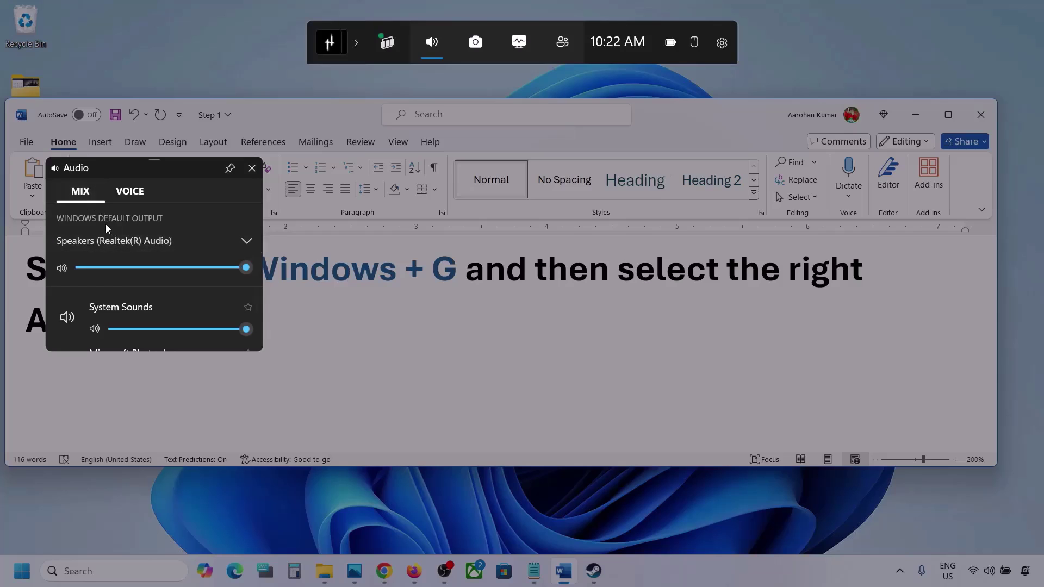
click(248, 241)
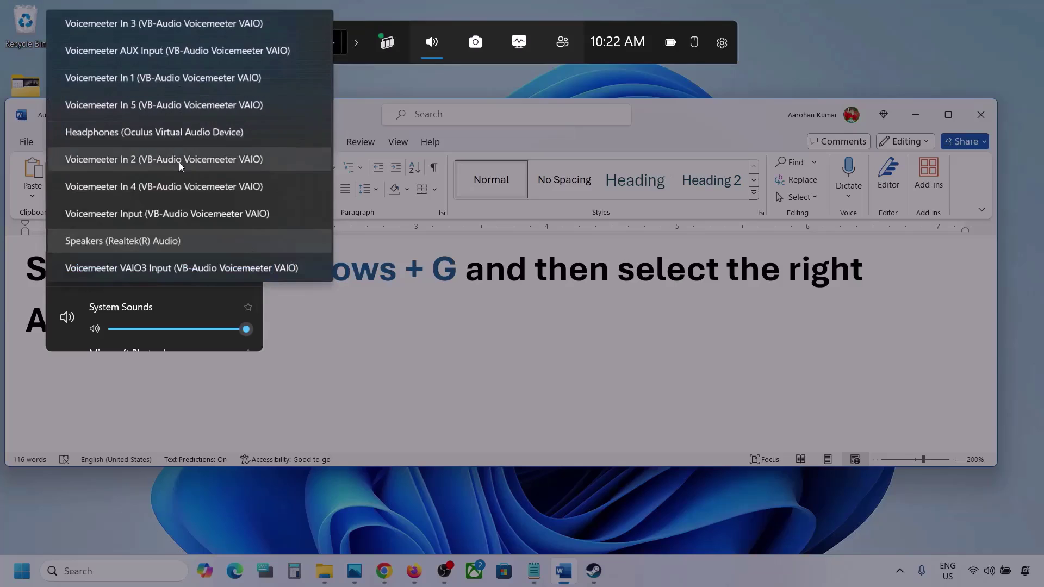
click(162, 242)
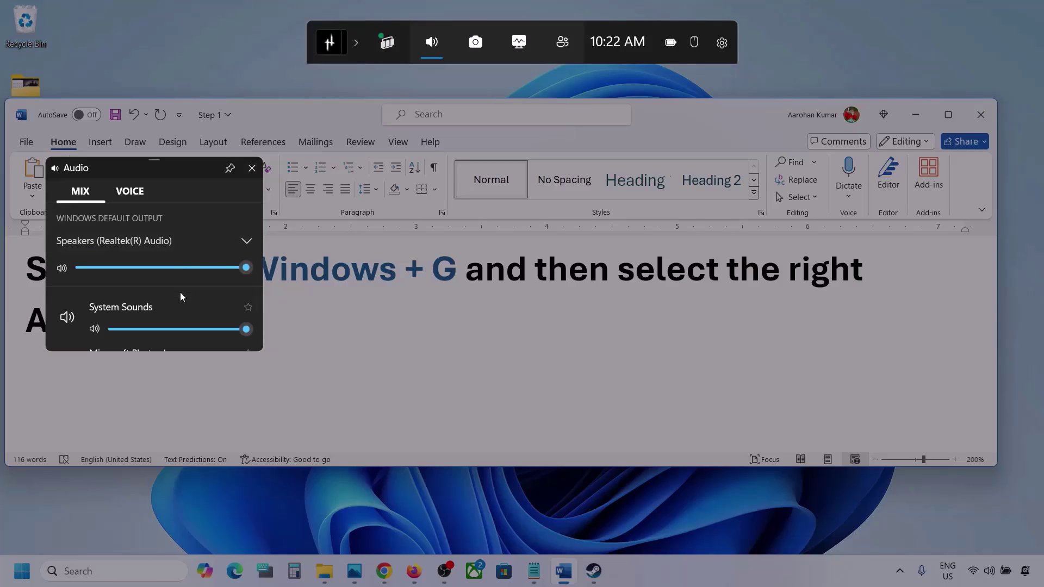
Enlarge the audio panel and raise Microsoft Photos Legacy and Firefox volumes to full (Firefox 91→100)
scroll(180, 305, down, 1)
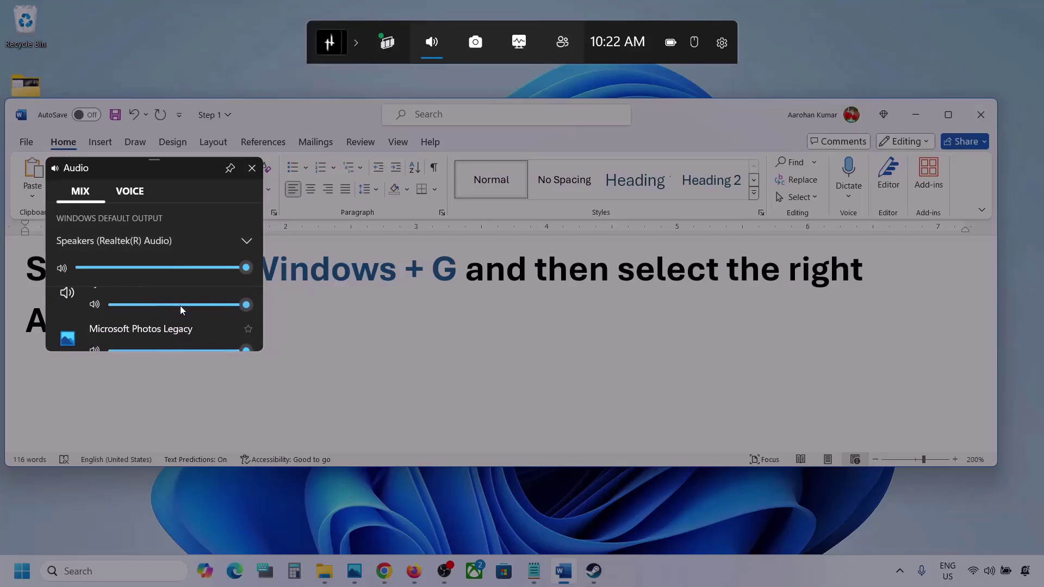
drag(169, 354, 175, 481)
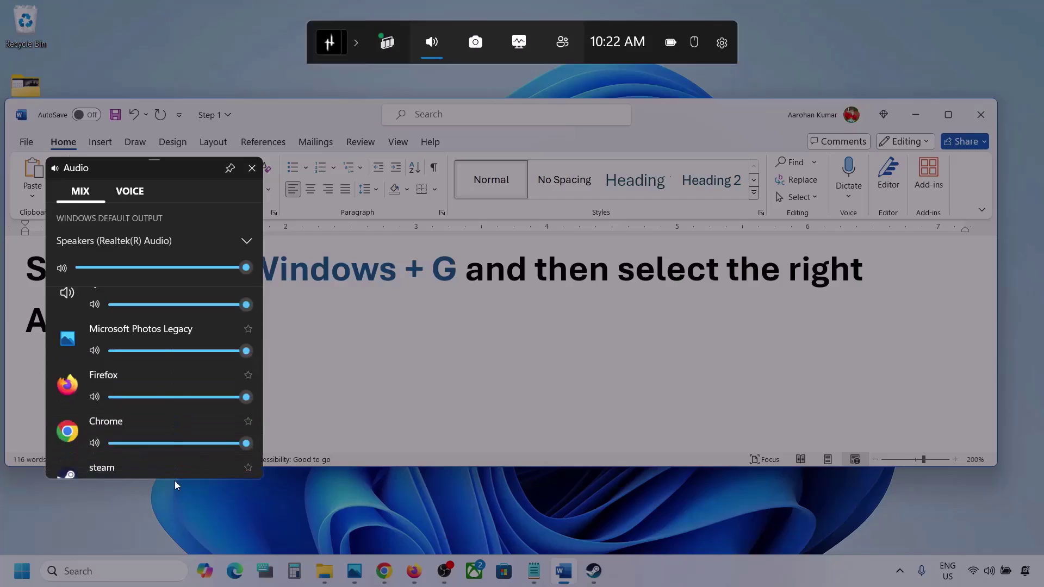
scroll(158, 377, up, 1)
scroll(157, 376, down, 2)
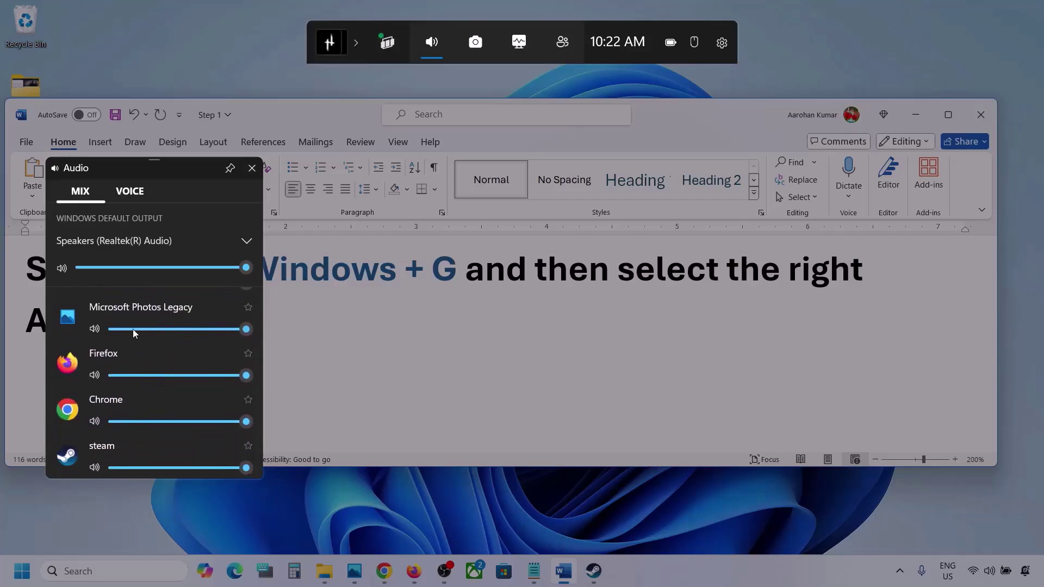
scroll(128, 387, up, 2)
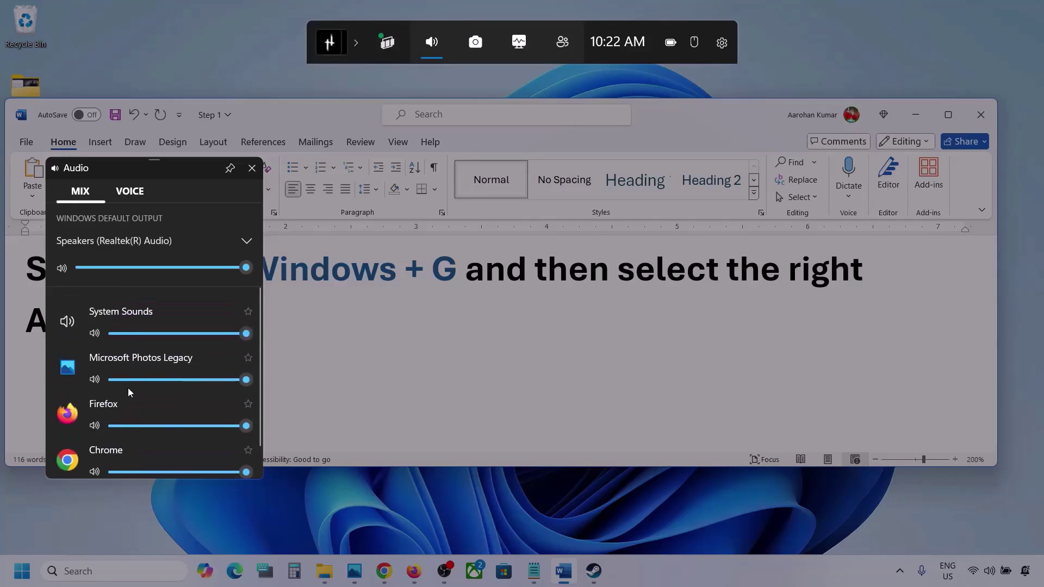
mouse_move(248, 379)
mouse_down()
mouse_move(167, 381)
mouse_move(243, 379)
mouse_up()
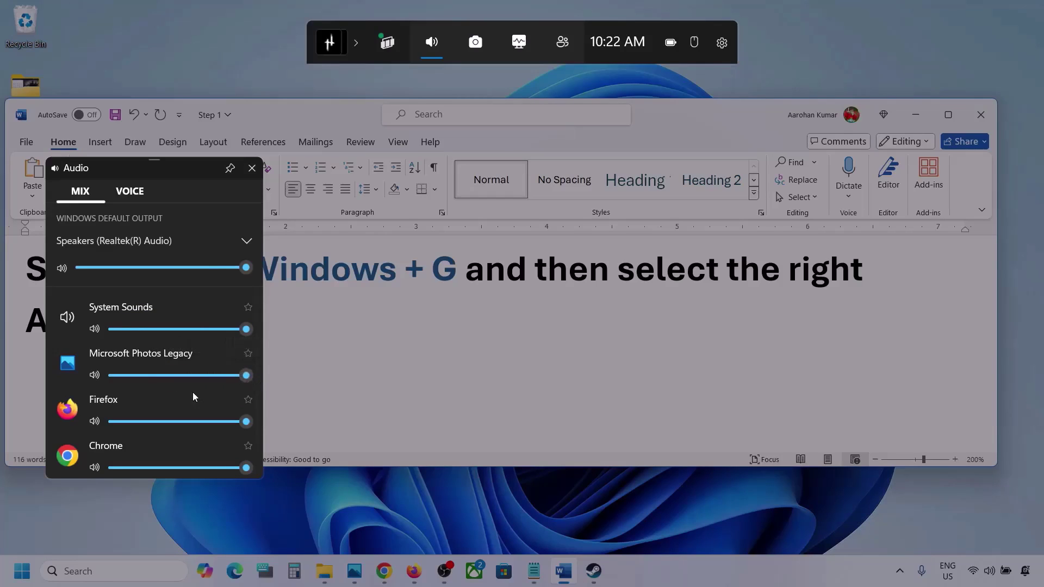
scroll(192, 392, down, 1)
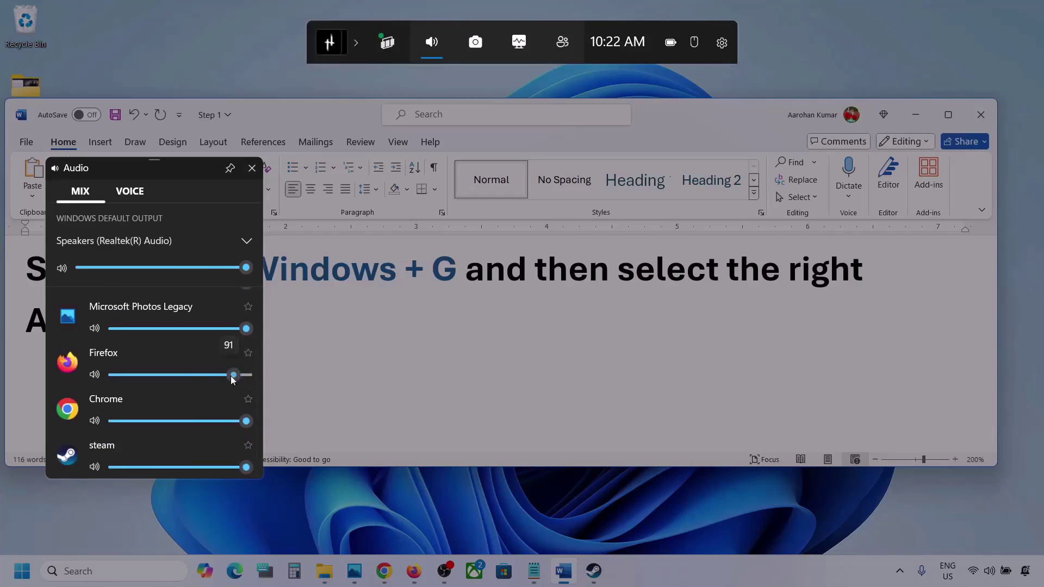
drag(233, 379, 266, 382)
scroll(154, 401, down, 1)
scroll(136, 430, up, 1)
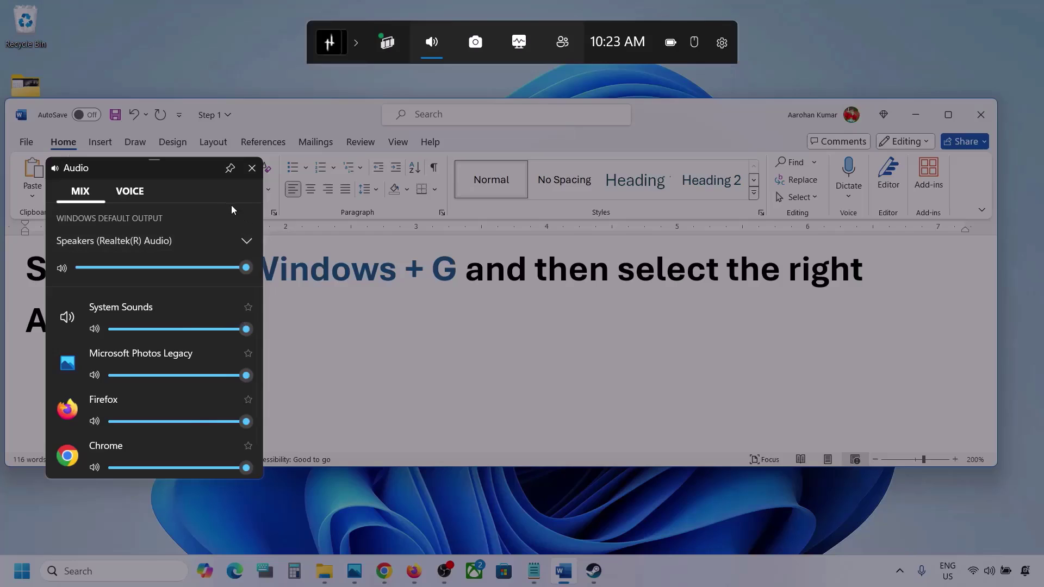
Set Microphone Array as input and communications input, and Speakers (Realtek(R) Audio) as communications output
click(128, 192)
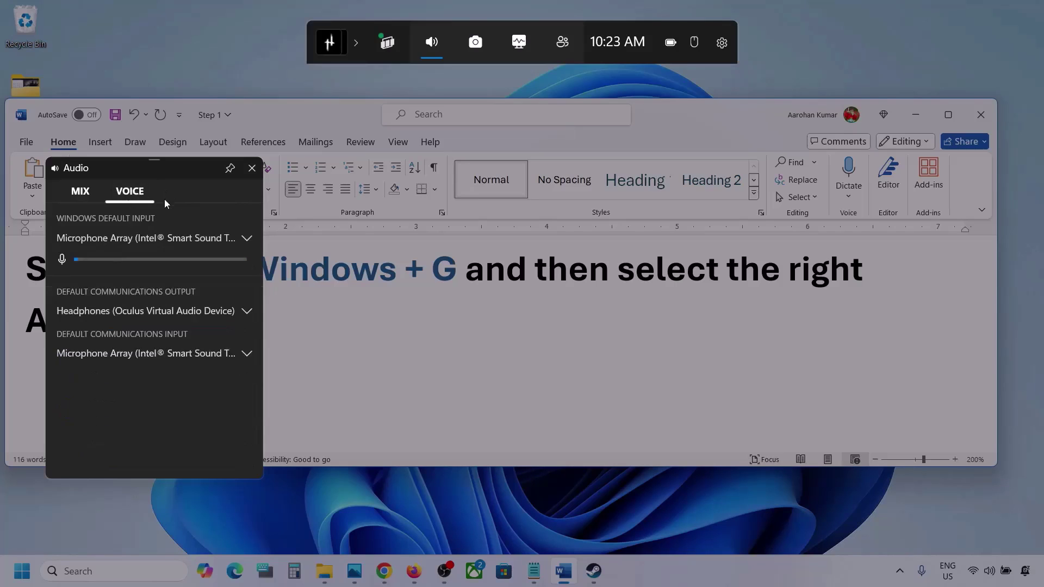
click(250, 238)
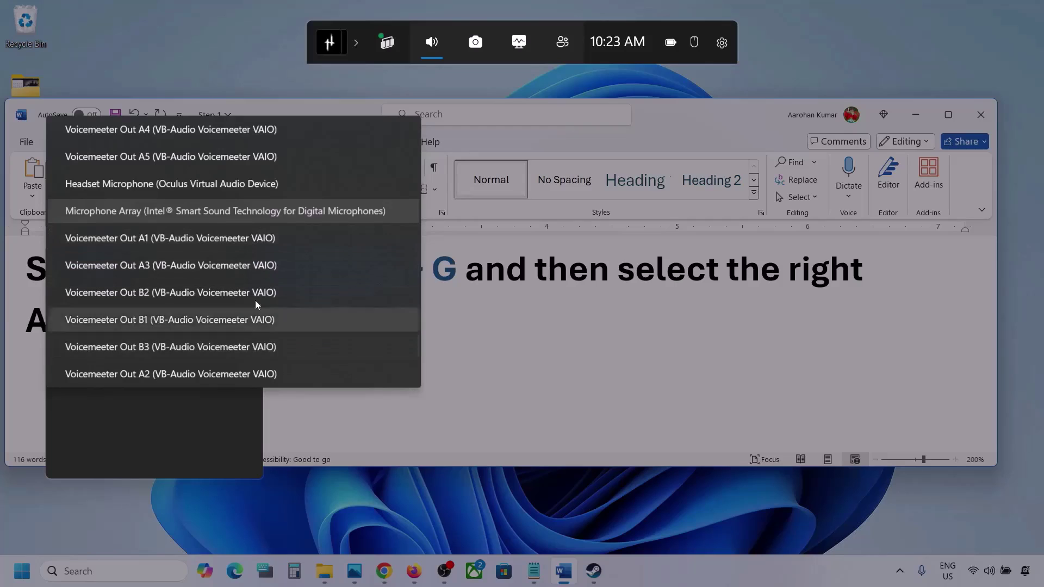
click(246, 213)
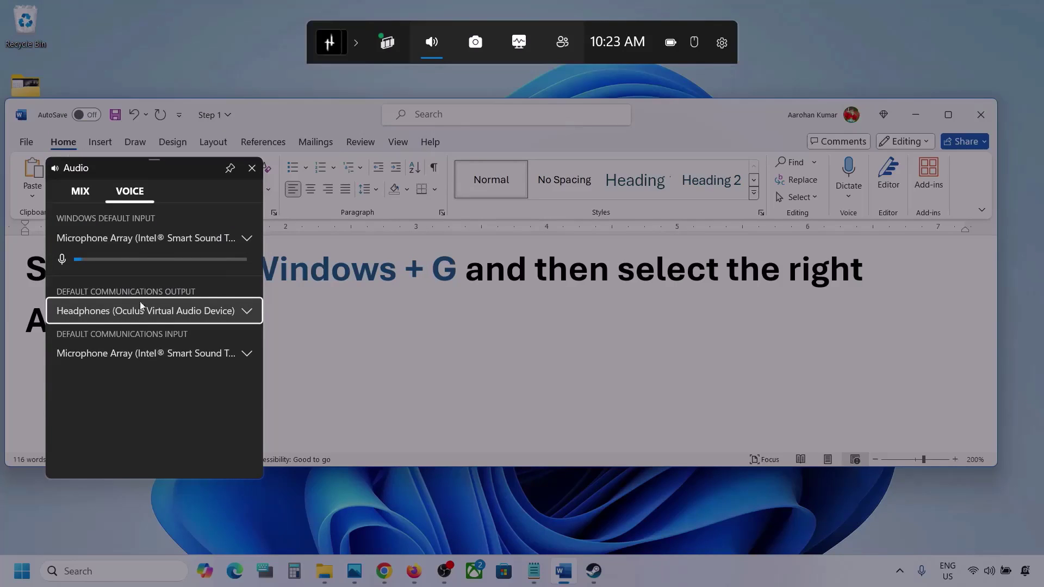
click(247, 312)
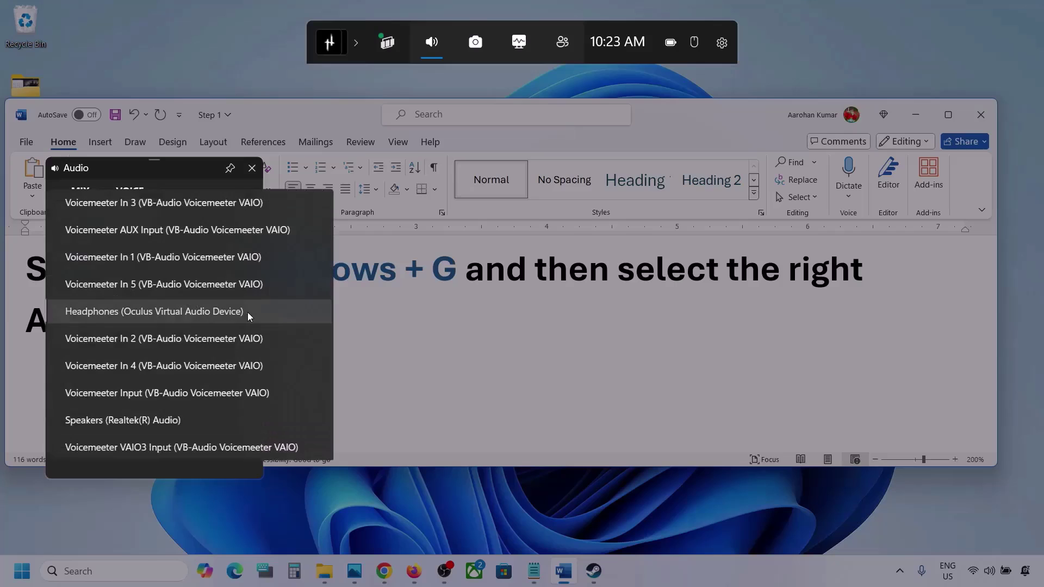
click(164, 419)
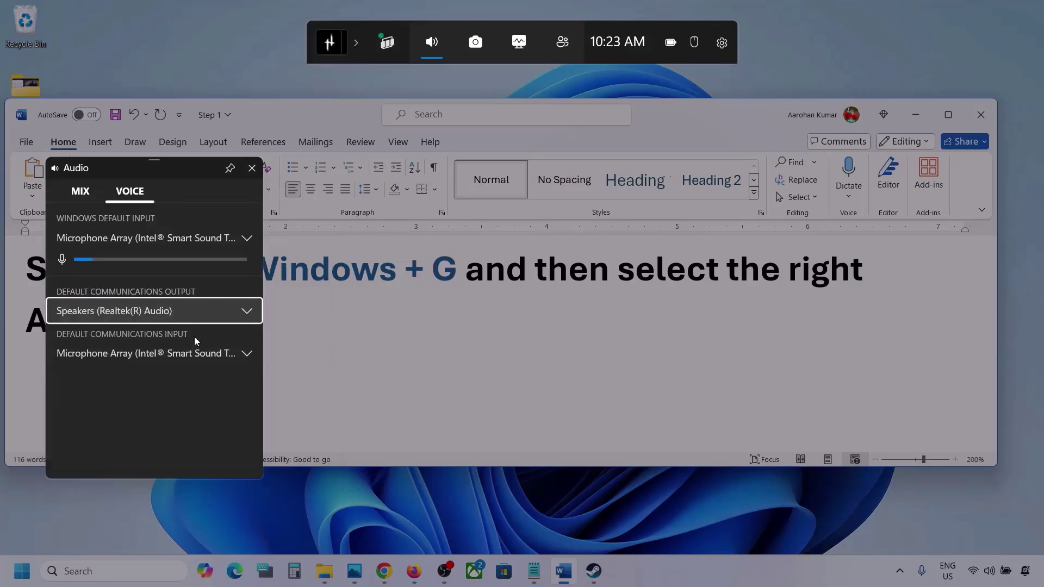
click(245, 354)
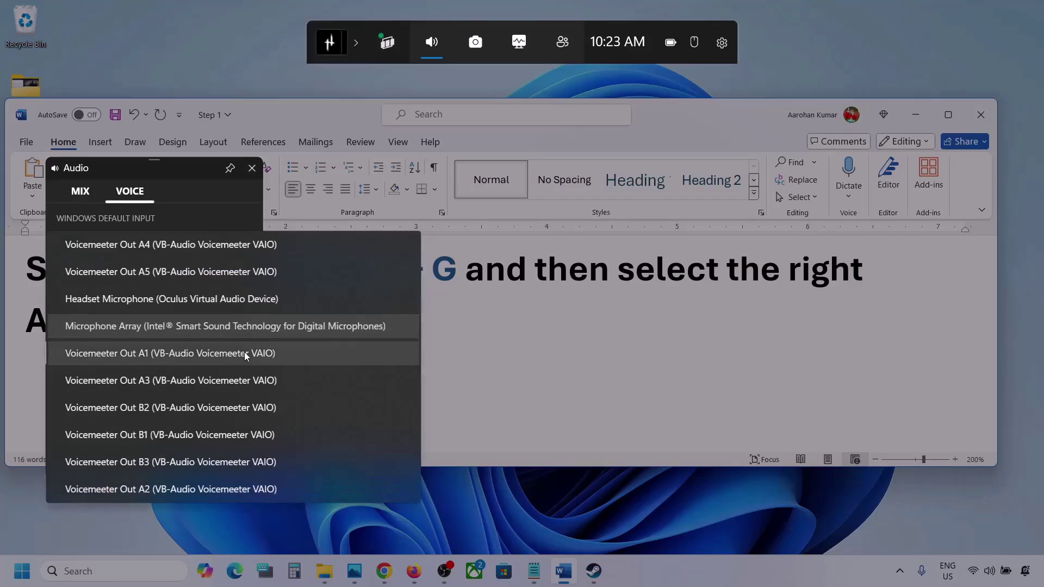
click(283, 326)
click(252, 169)
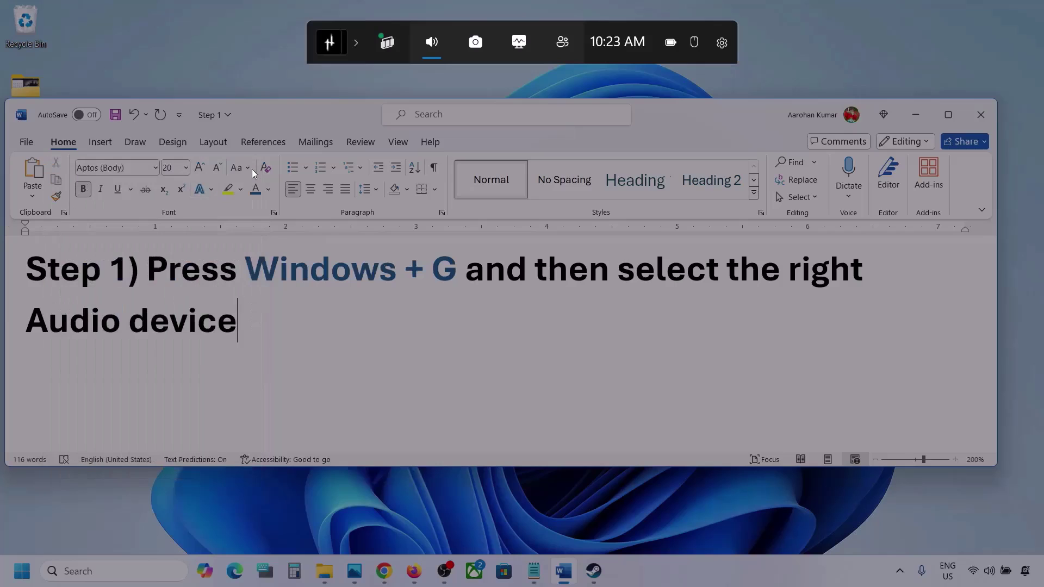
Dismiss Game Bar, highlight Step 2's 'Make sure volume is not mute', and minimize Word
key(super+g)
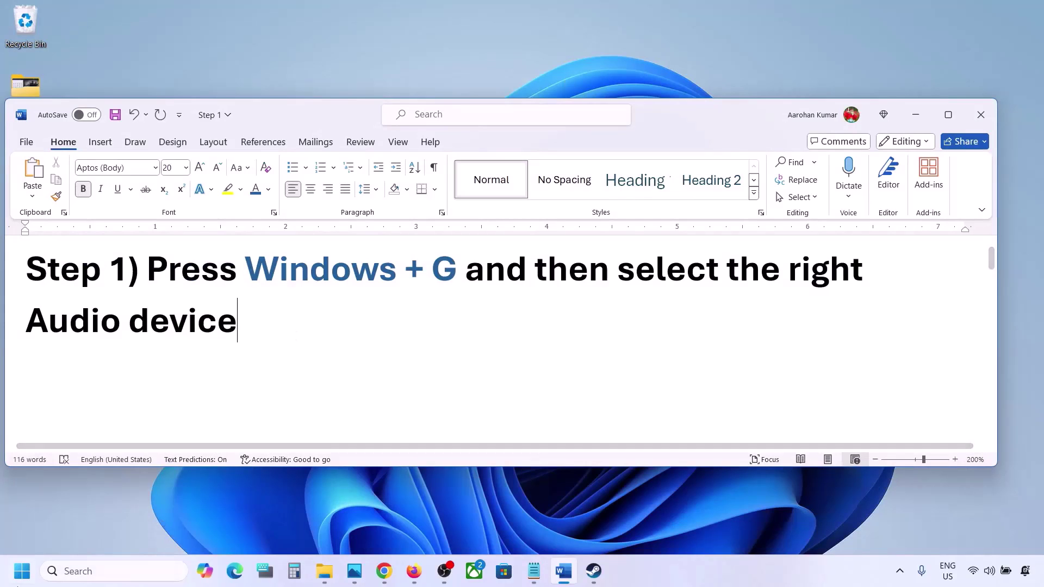
key(super)
click(491, 425)
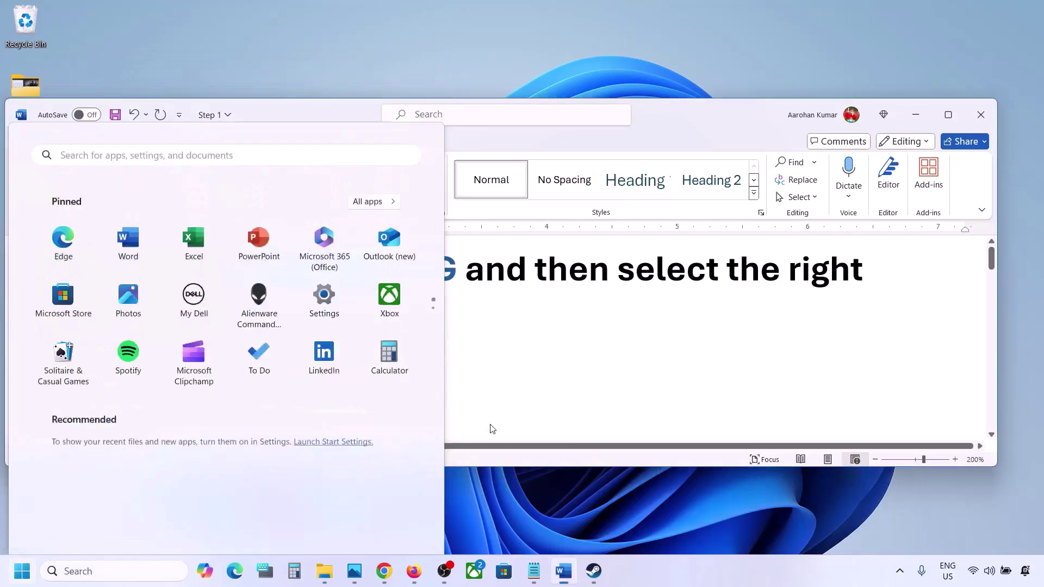
scroll(491, 425, down, 5)
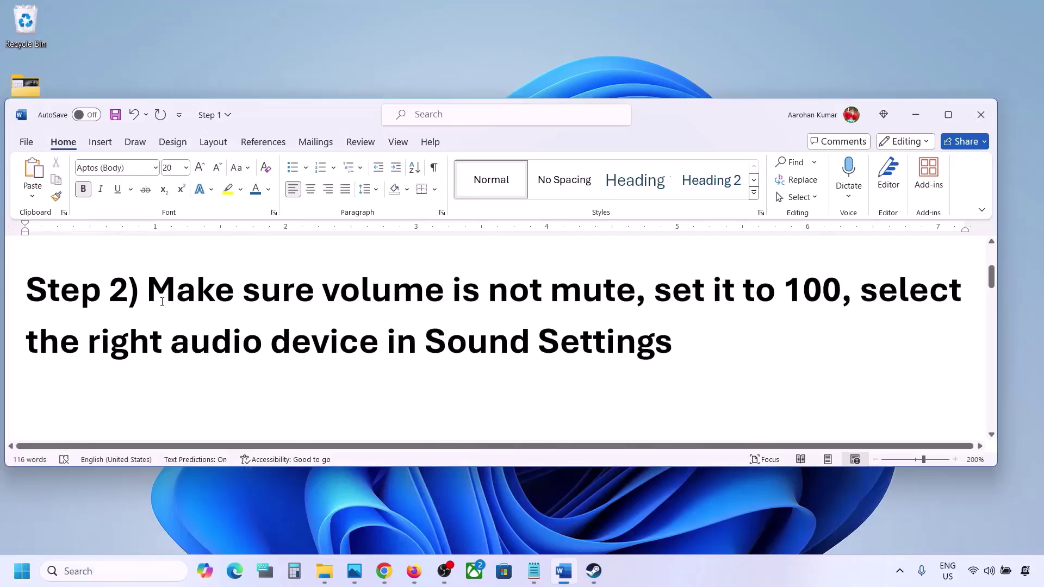
drag(162, 302, 634, 294)
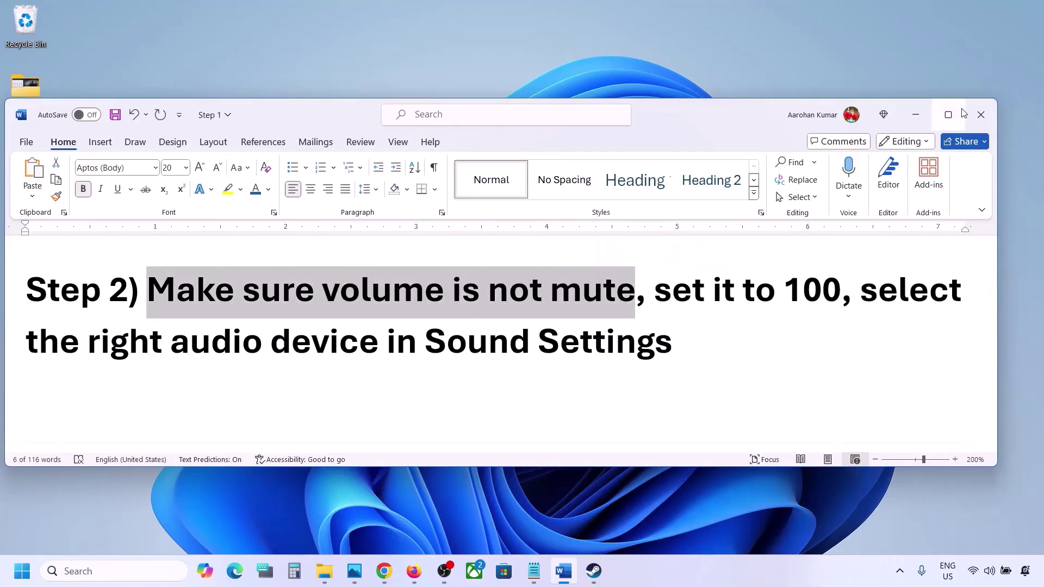
click(916, 114)
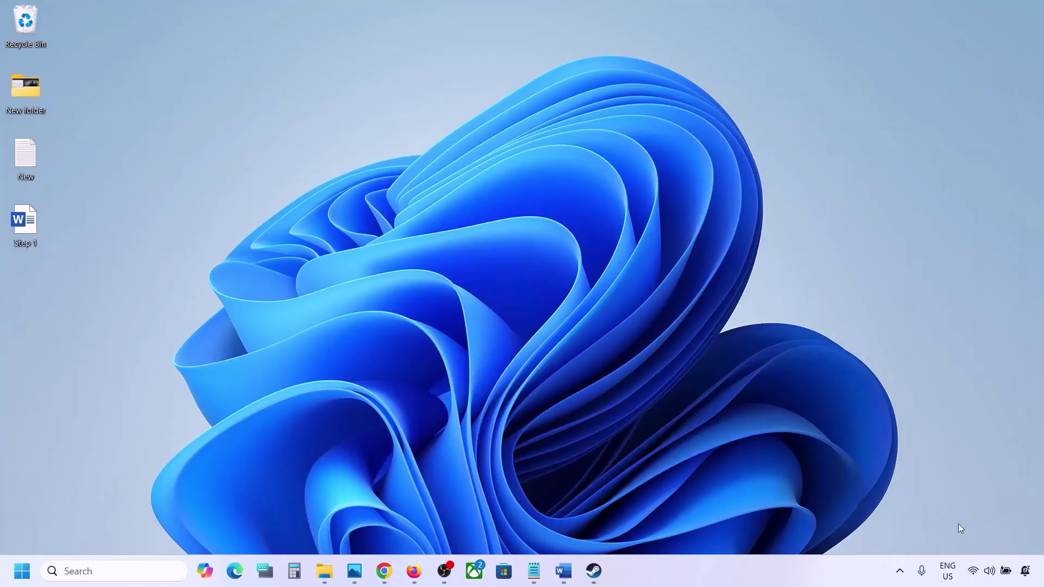
right_click(990, 572)
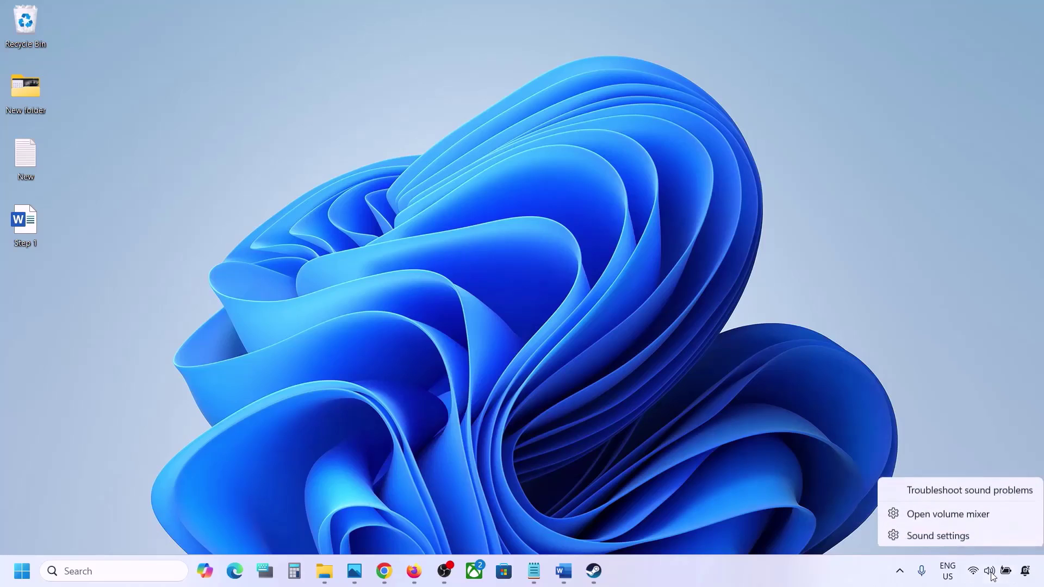
click(959, 516)
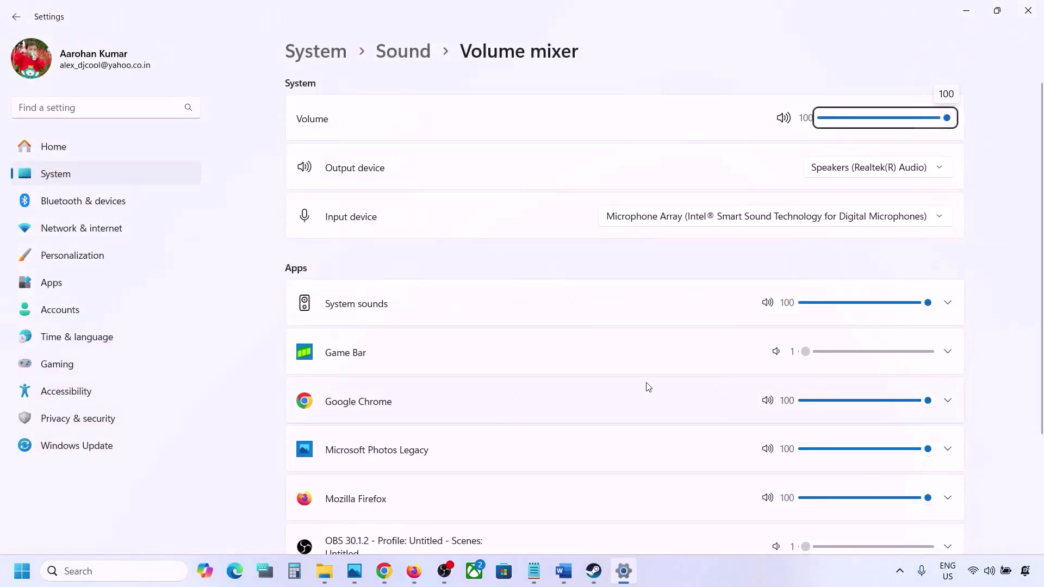
scroll(648, 387, down, 2)
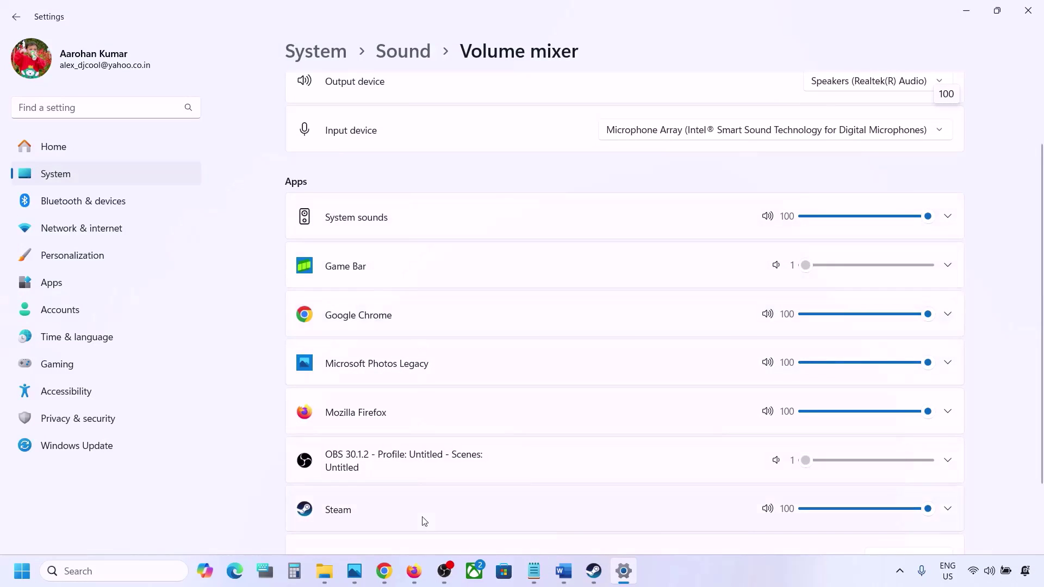
scroll(598, 466, down, 1)
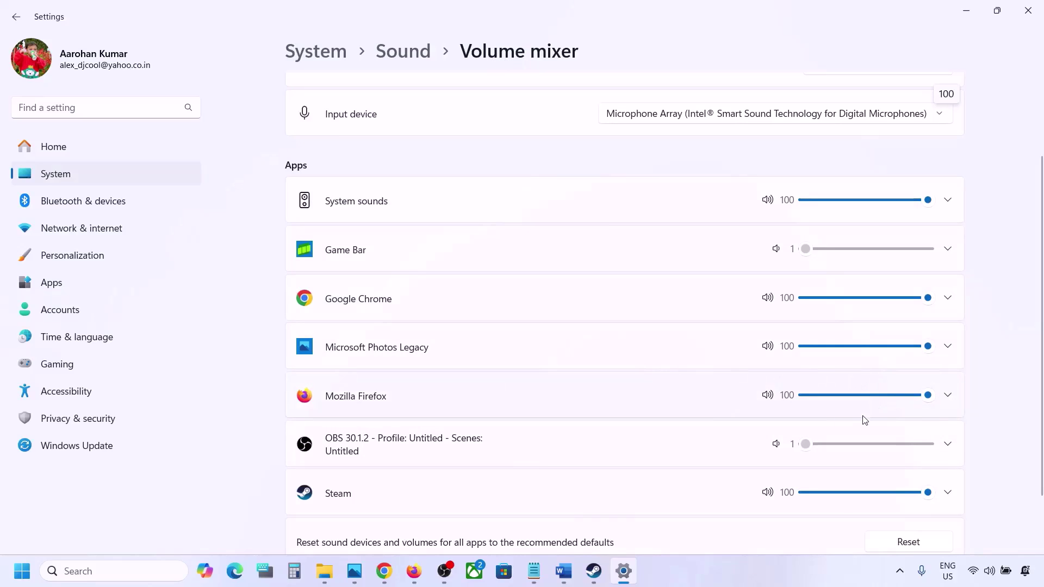
mouse_move(927, 493)
mouse_down()
mouse_move(805, 493)
mouse_move(943, 492)
mouse_up()
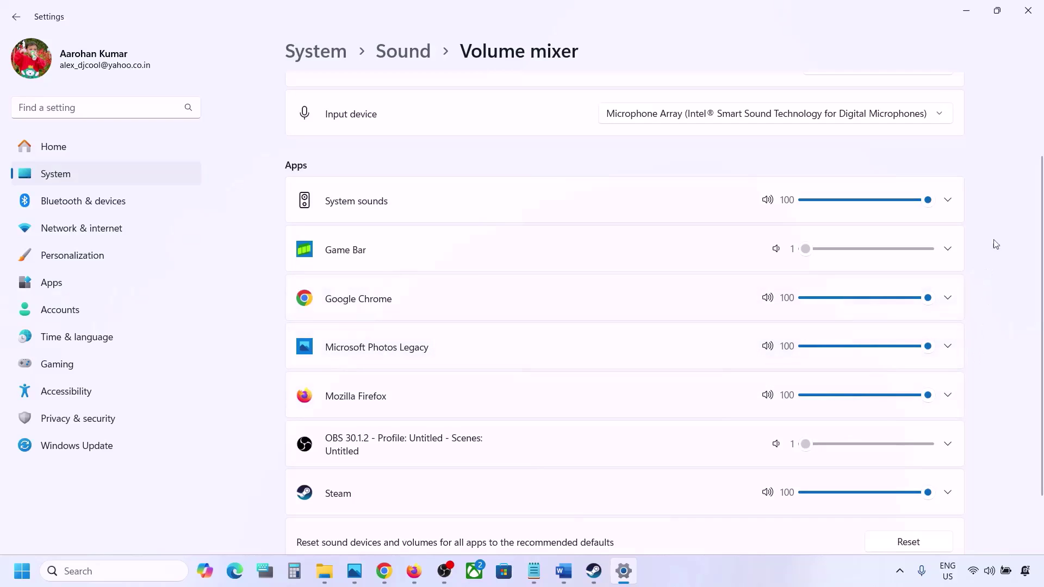
click(1027, 10)
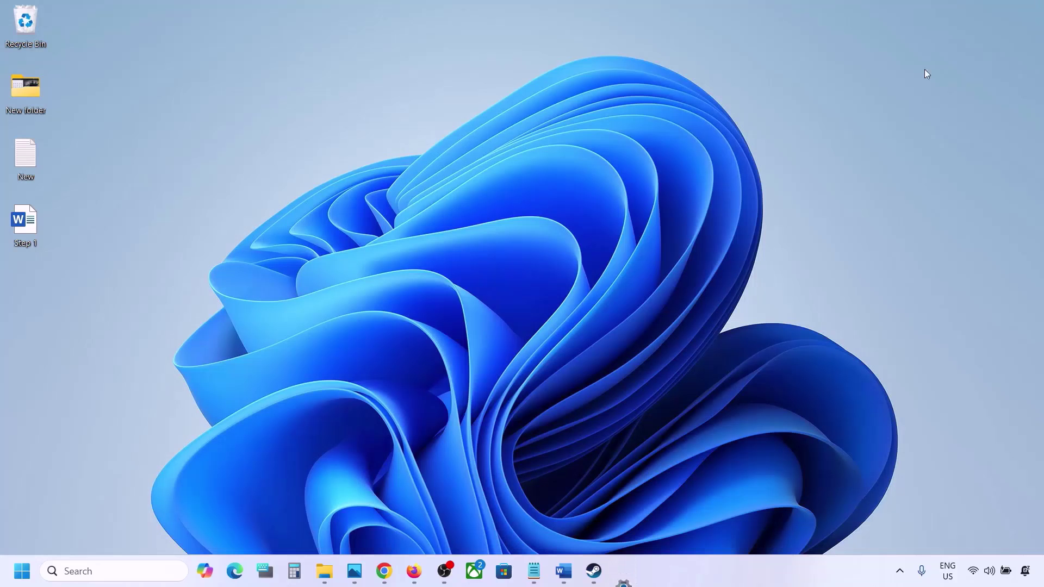
Review Step 2's audio device note in Word, then open Sound settings from the taskbar speaker icon
click(564, 571)
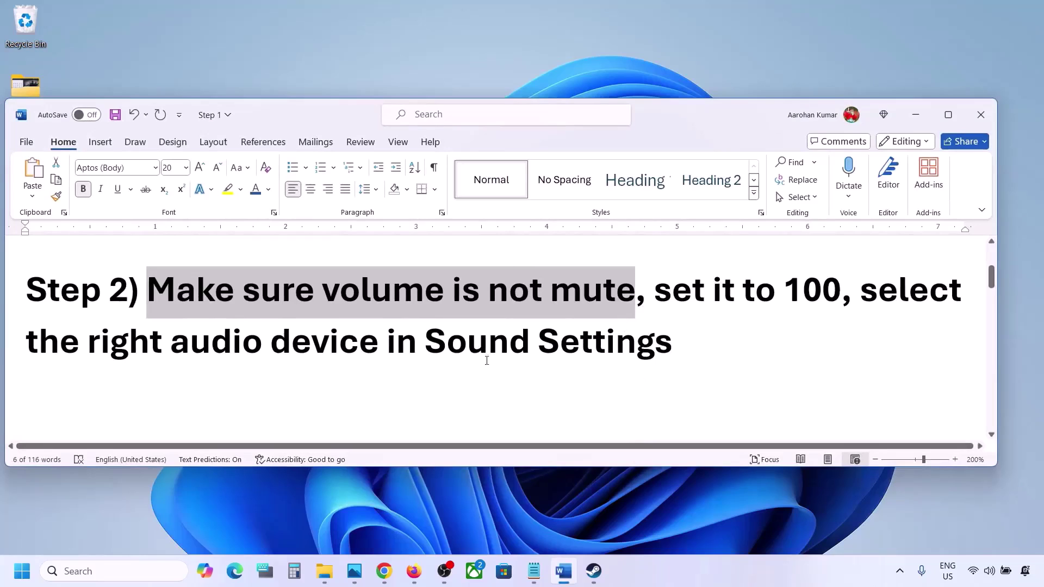
drag(86, 353, 673, 344)
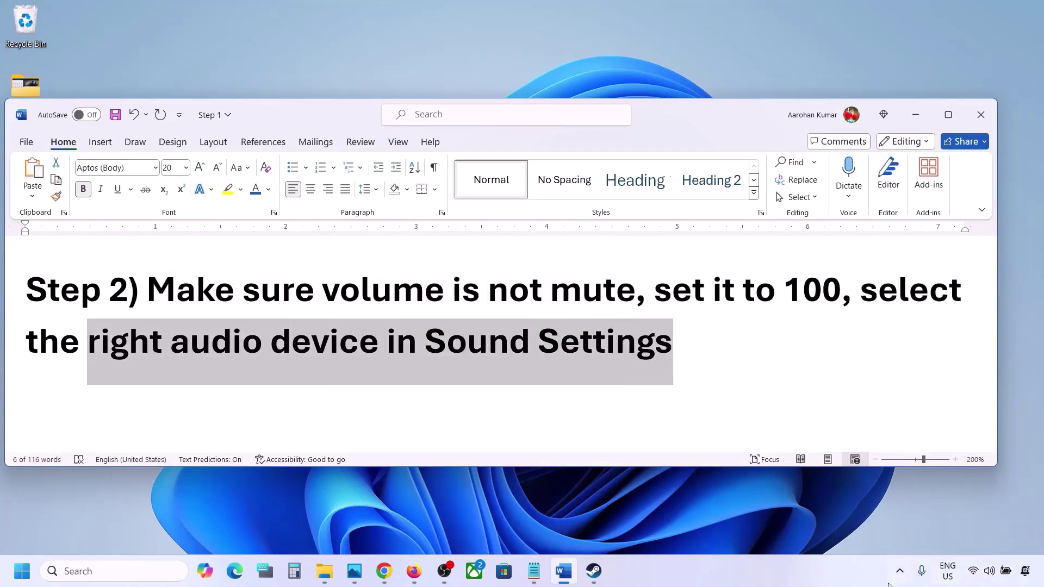
click(989, 572)
right_click(988, 573)
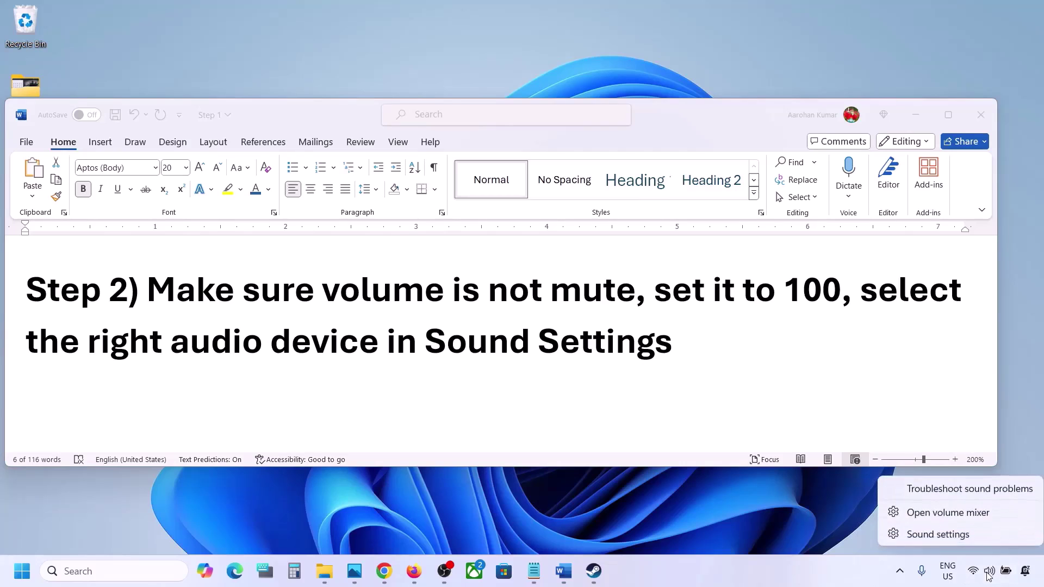
click(960, 537)
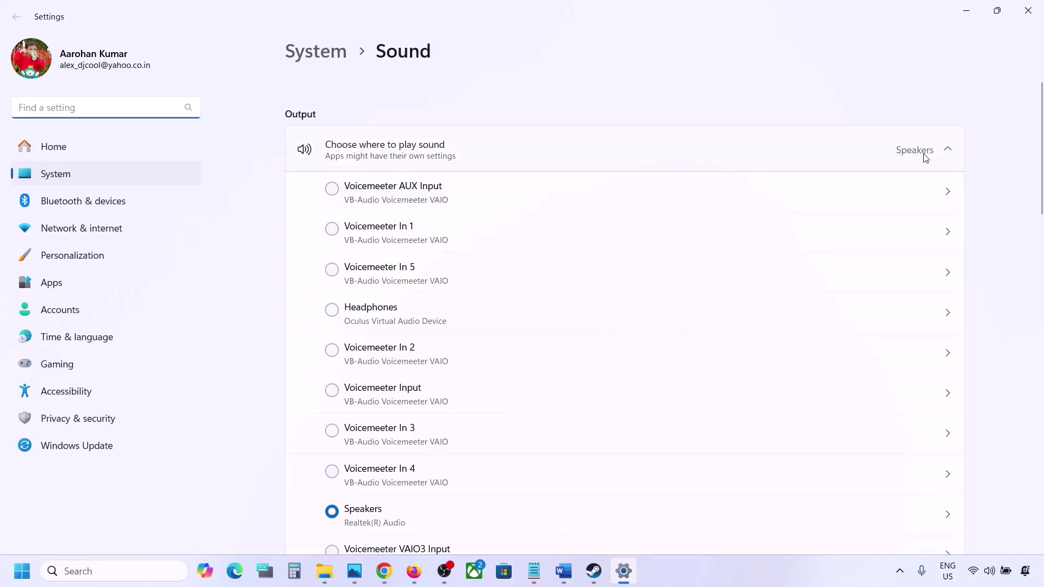
Keep Speakers as output, confirm output and Microphone Array input volumes at 100, and close Settings
scroll(468, 387, down, 2)
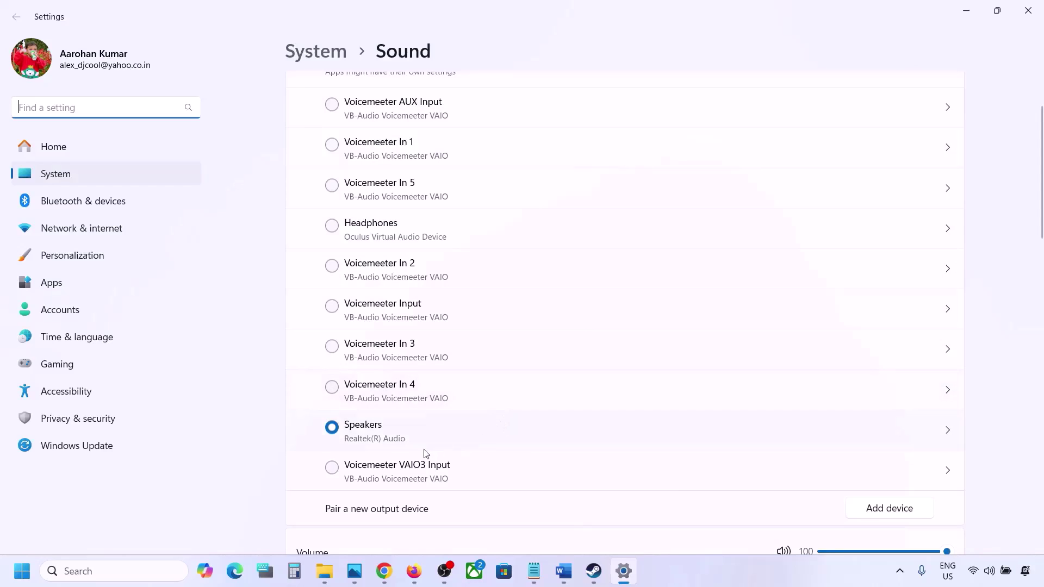
click(381, 434)
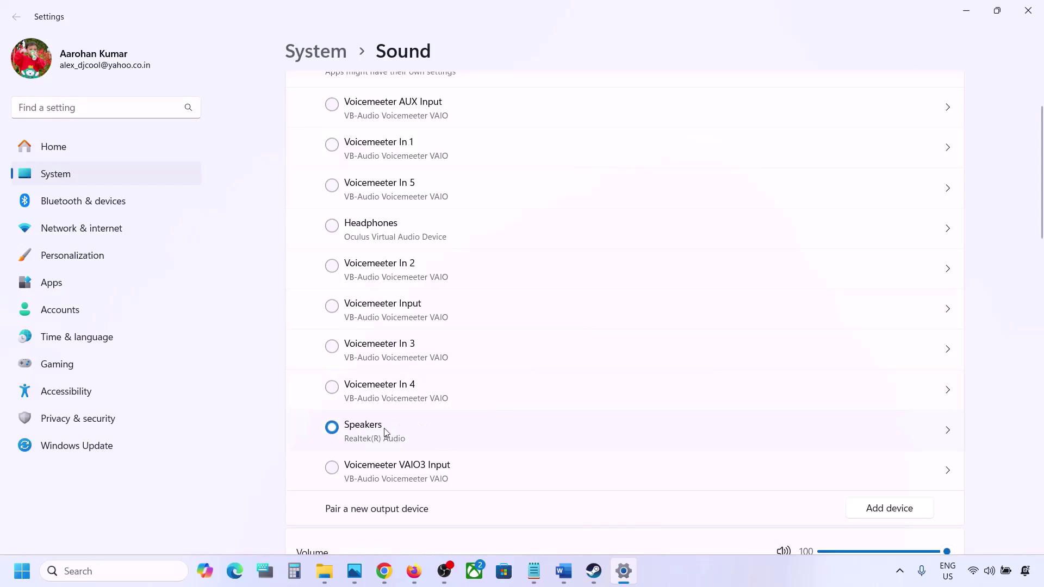
scroll(400, 435, down, 5)
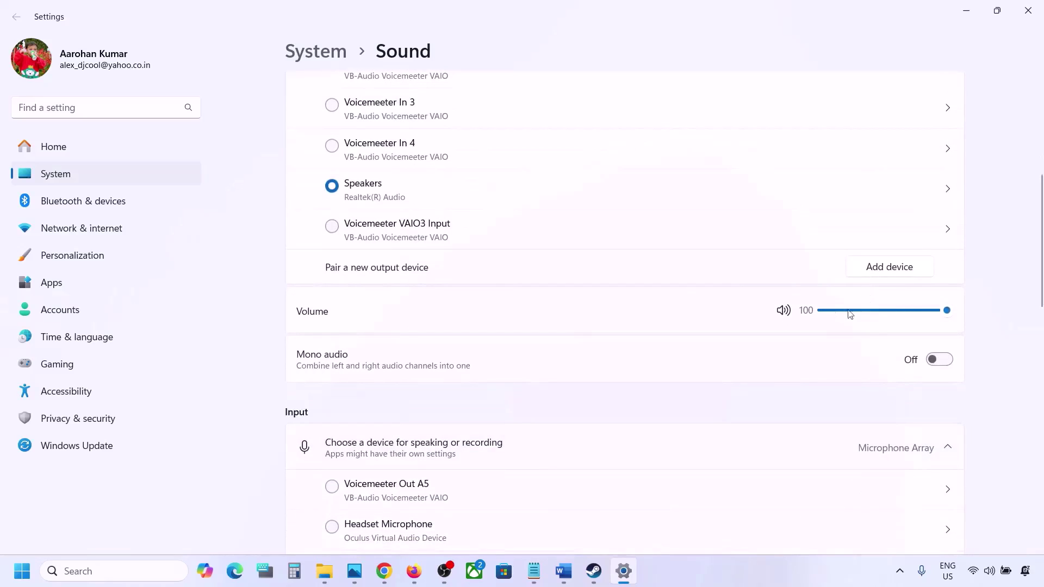
scroll(692, 391, down, 6)
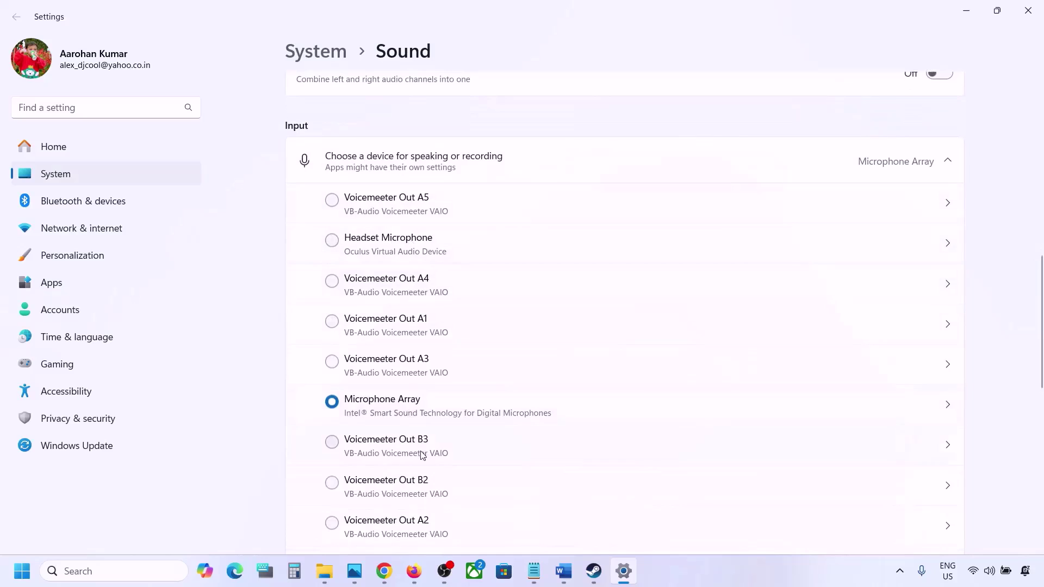
scroll(423, 454, down, 2)
scroll(532, 394, down, 1)
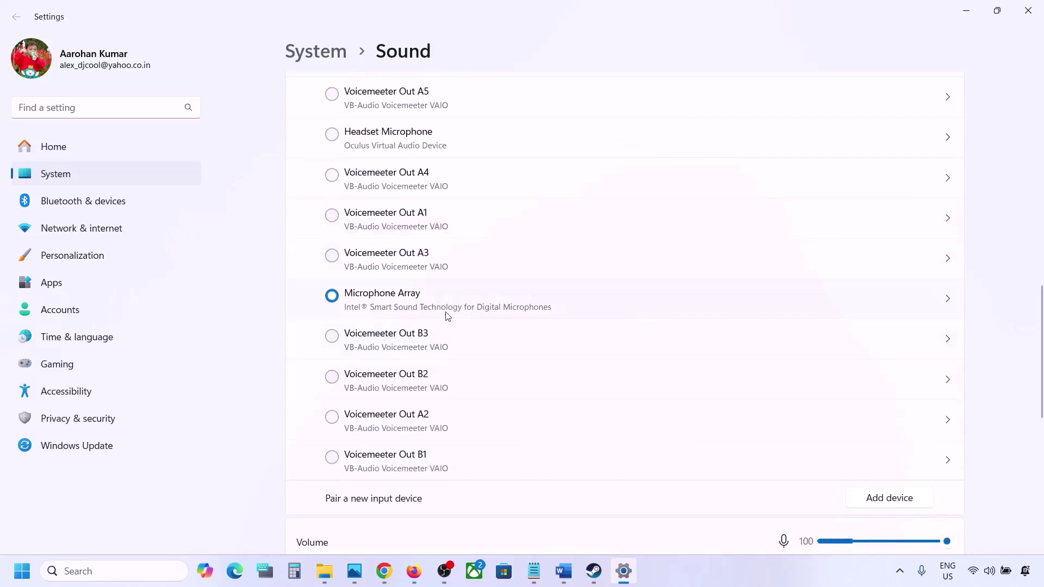
scroll(466, 314, down, 2)
scroll(464, 313, down, 2)
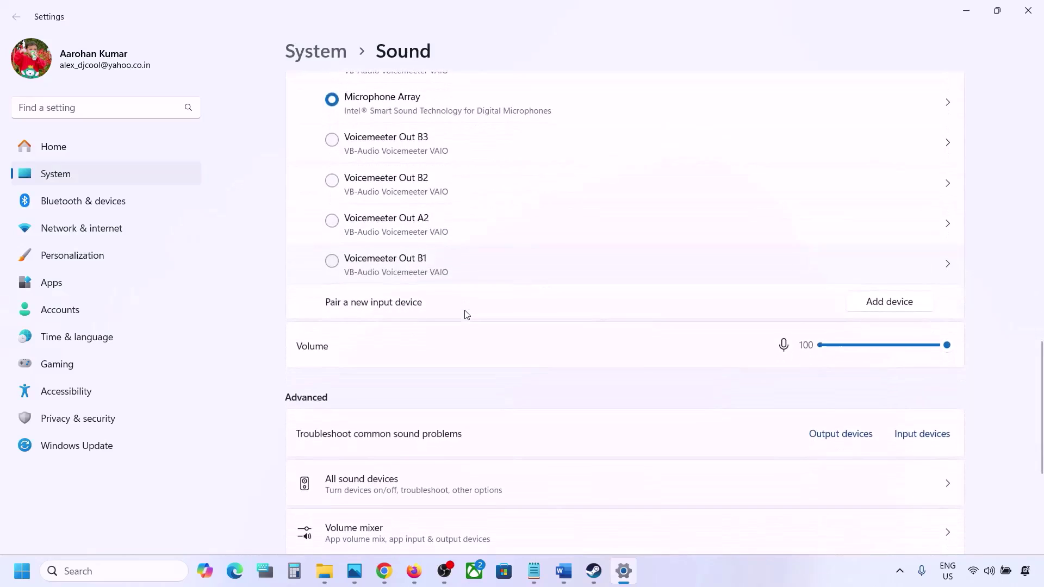
scroll(463, 261, up, 3)
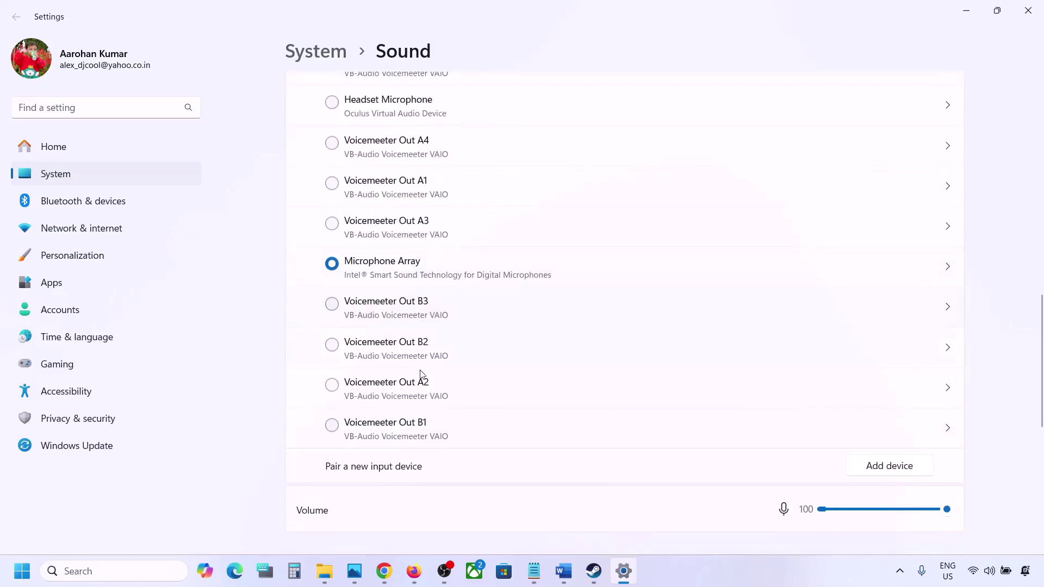
scroll(422, 376, down, 3)
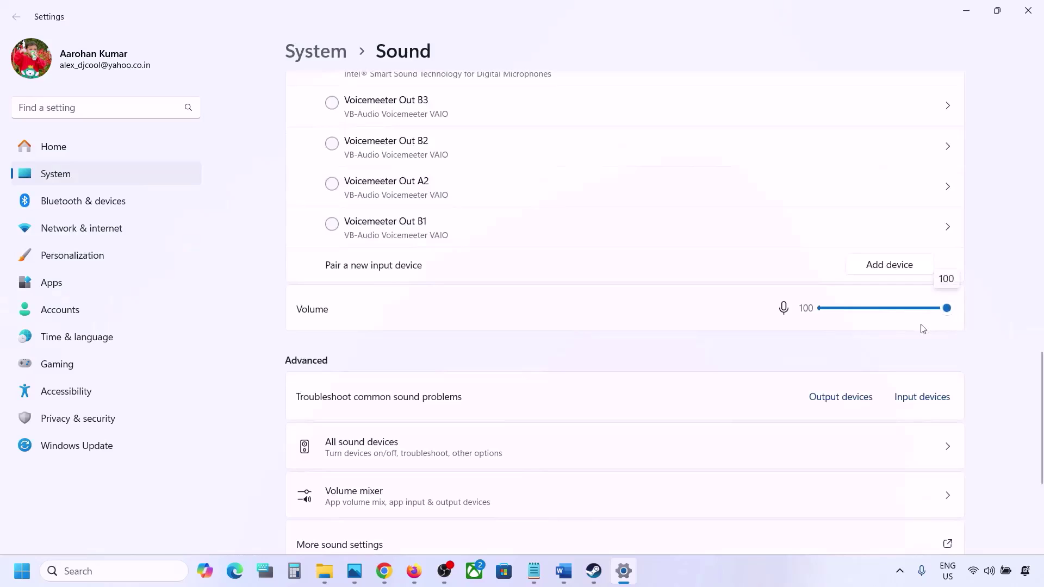
scroll(691, 371, down, 1)
scroll(740, 310, down, 2)
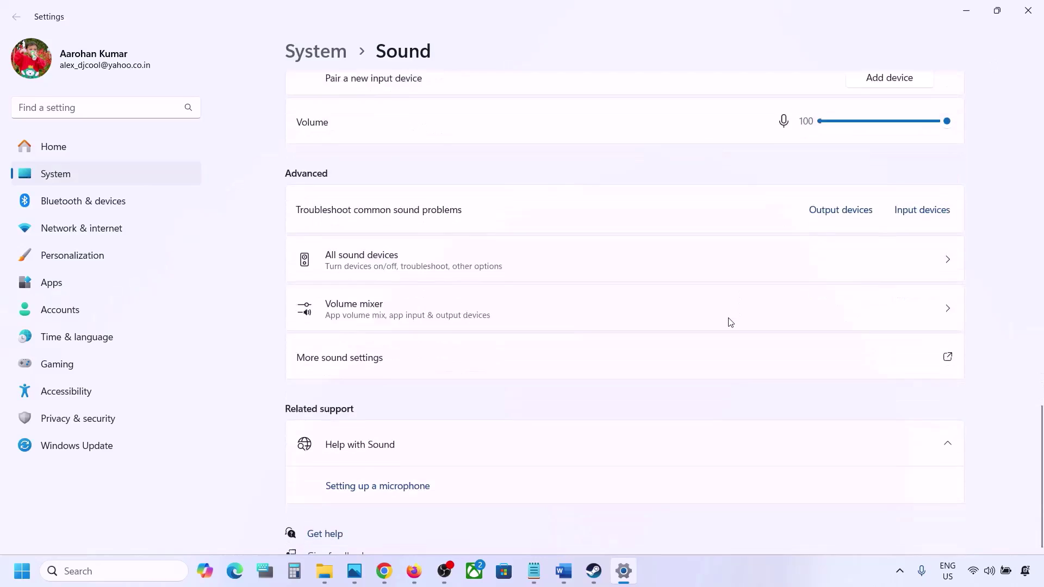
click(1036, 10)
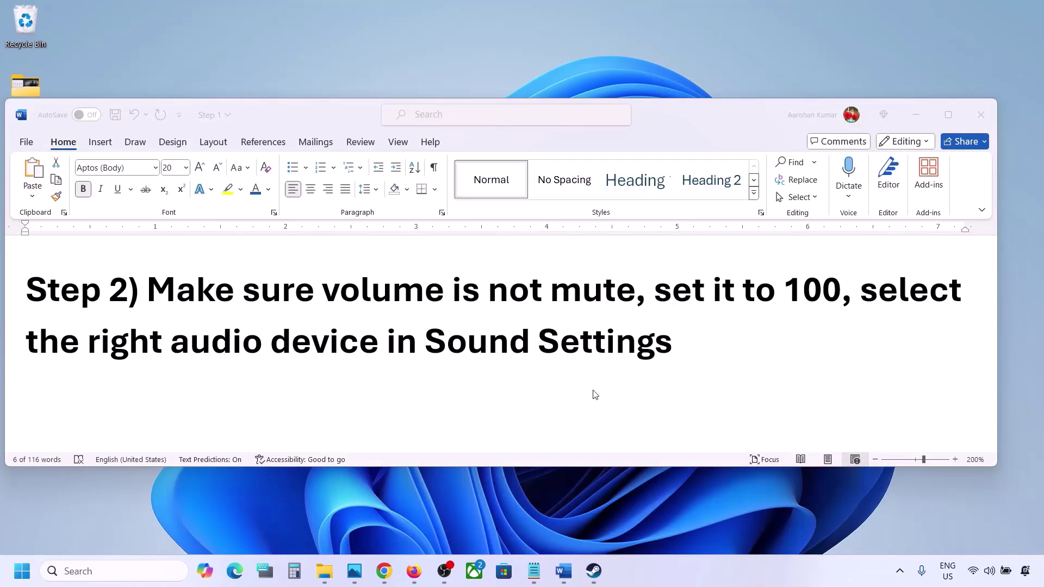
Highlight Step 3's restart instruction, then bring Step 4's 48/44k Hz sample rate note into view
scroll(484, 379, down, 2)
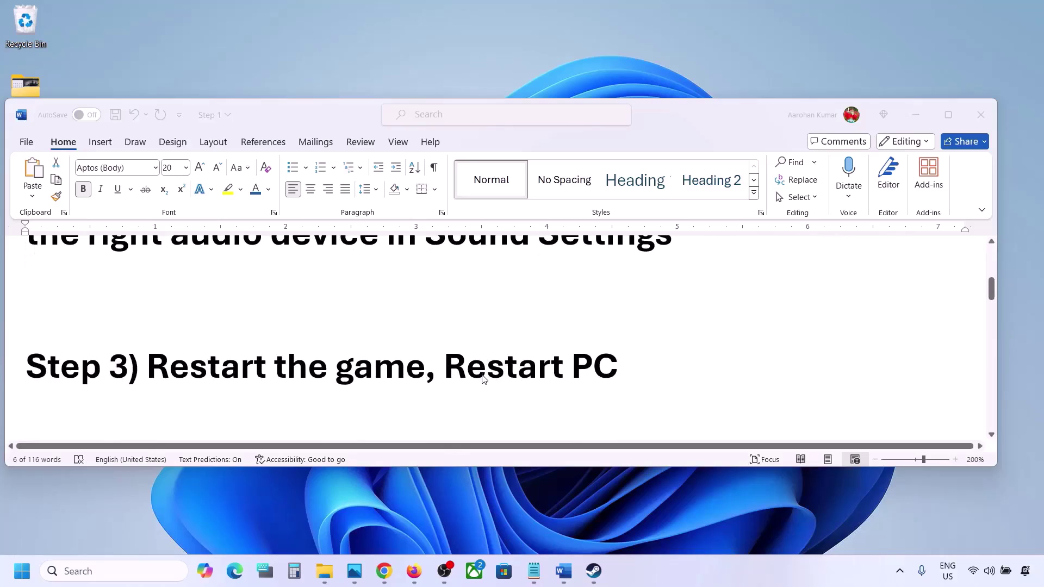
click(209, 370)
double_click(209, 369)
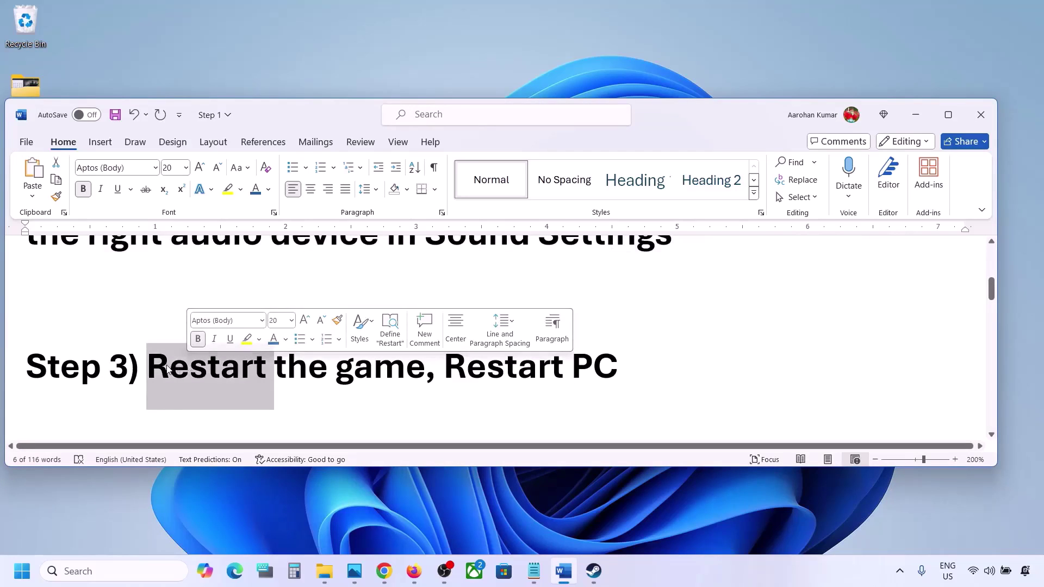
click(297, 364)
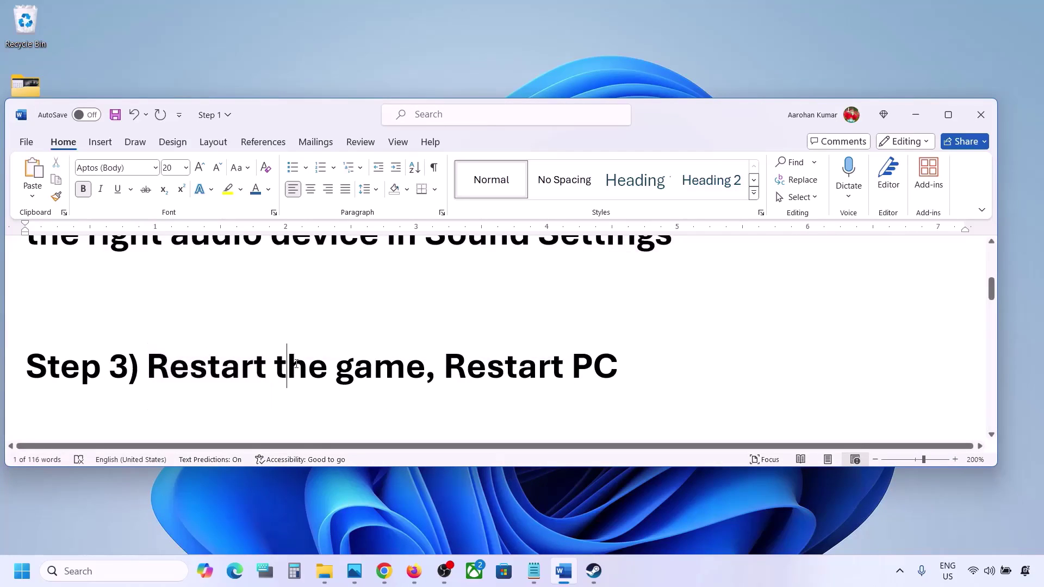
drag(185, 371, 619, 359)
scroll(329, 358, down, 2)
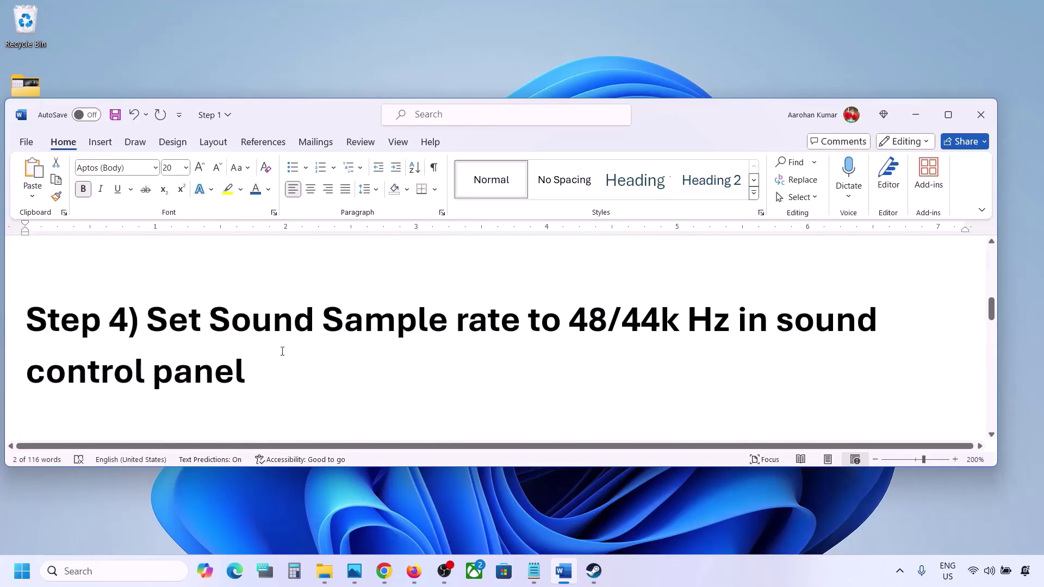
drag(242, 303, 665, 322)
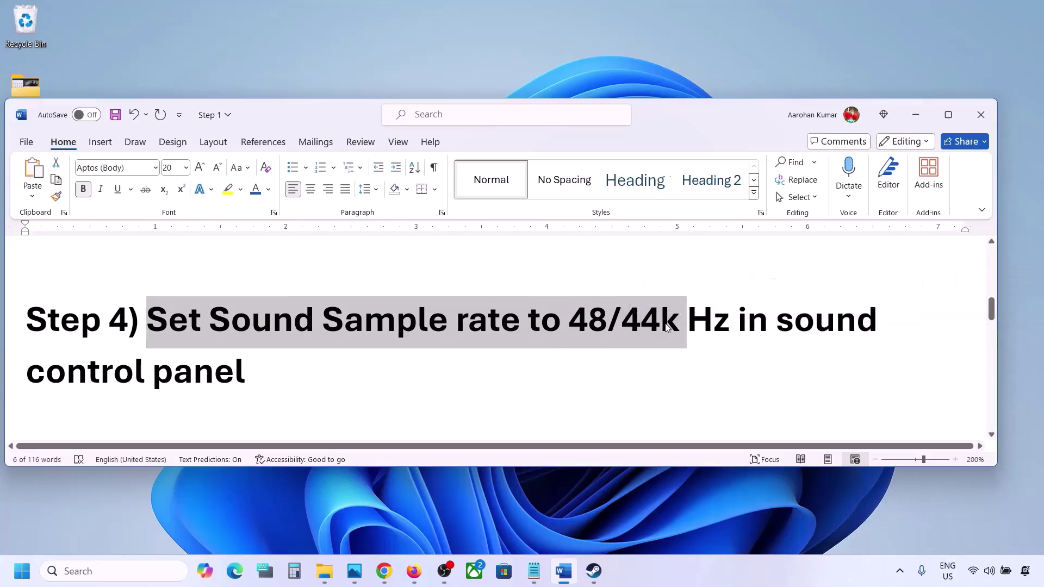
click(665, 323)
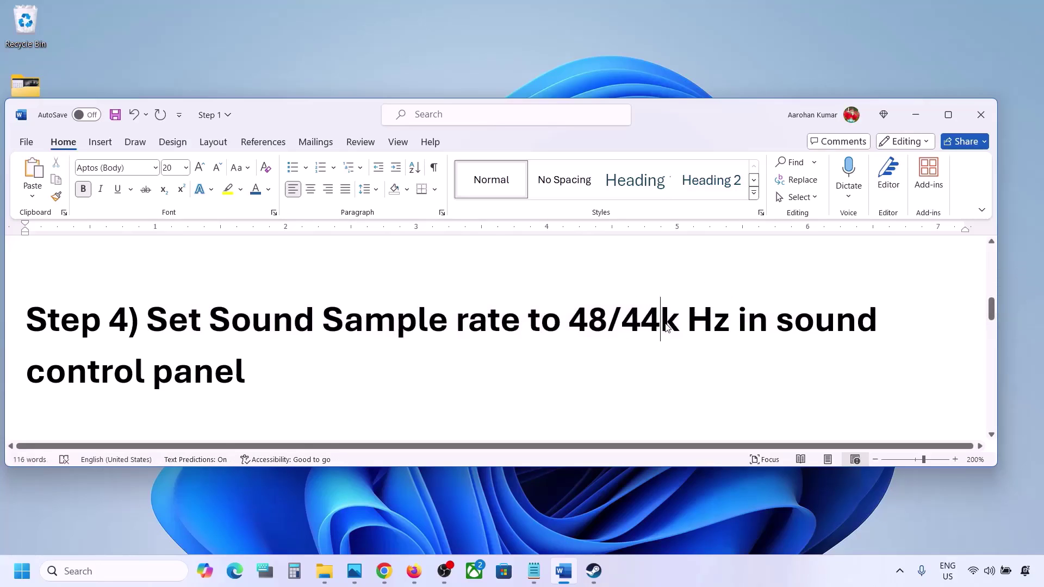
Open Control Panel by searching 'control', go to Hardware and Sound > Sound, and centre the dialog
click(69, 571)
text(control)
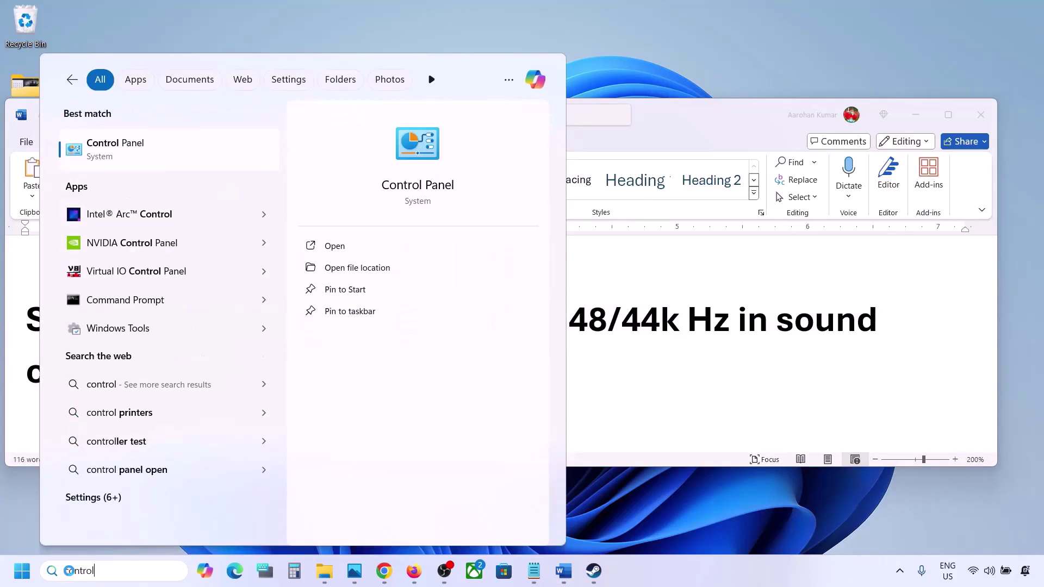
key(Return)
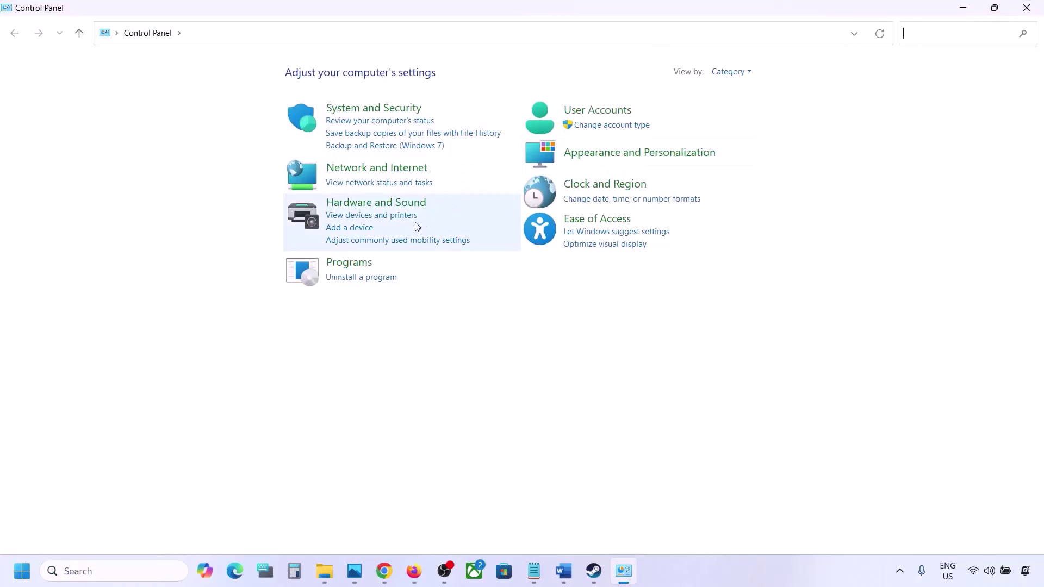
click(376, 204)
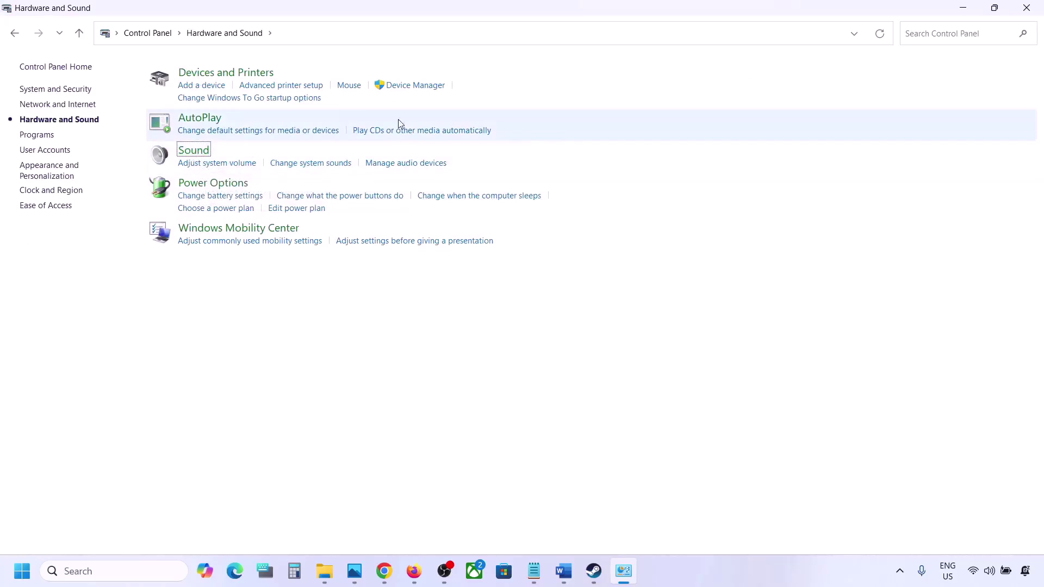
drag(202, 61, 469, 131)
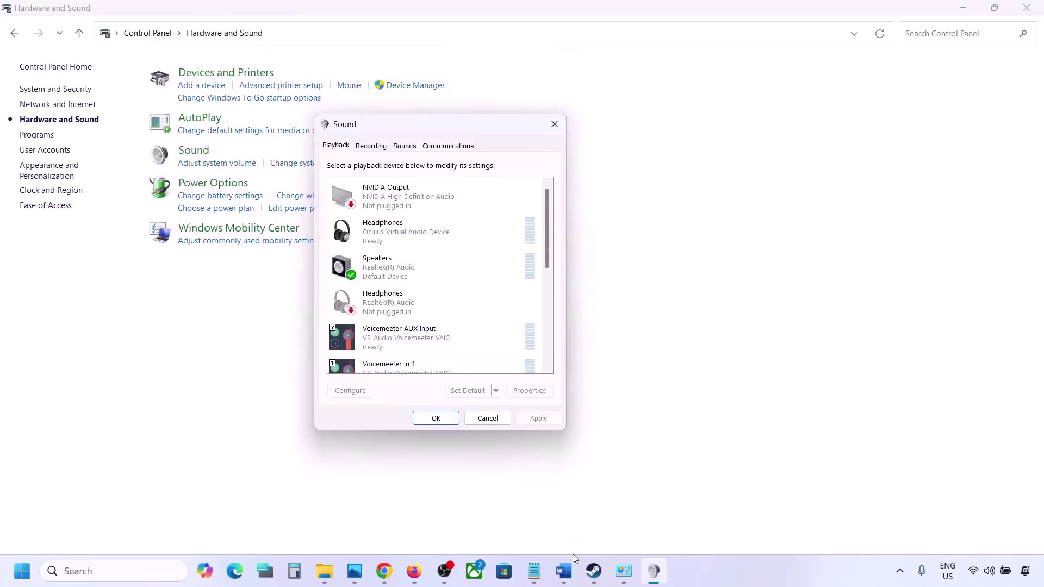
Open Realtek Speakers Properties and keep the Advanced default format at 24 bit, 48000 Hz
click(566, 570)
click(566, 570)
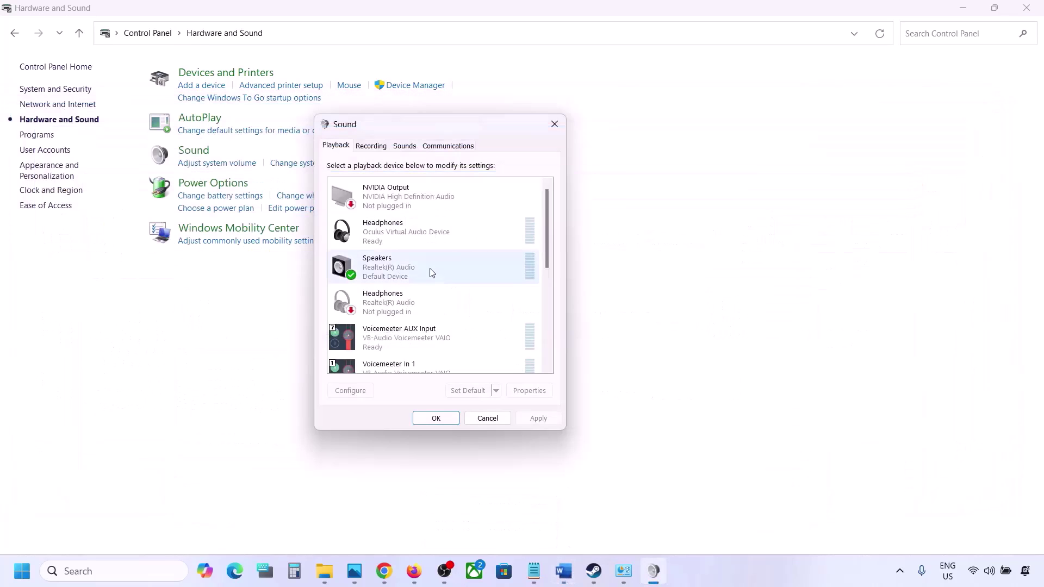
click(385, 274)
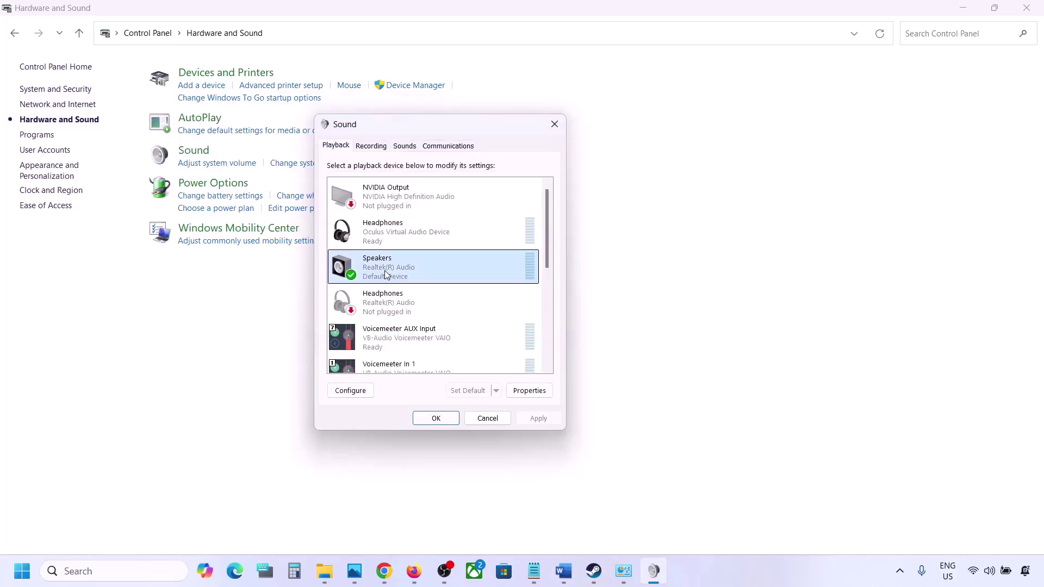
right_click(442, 272)
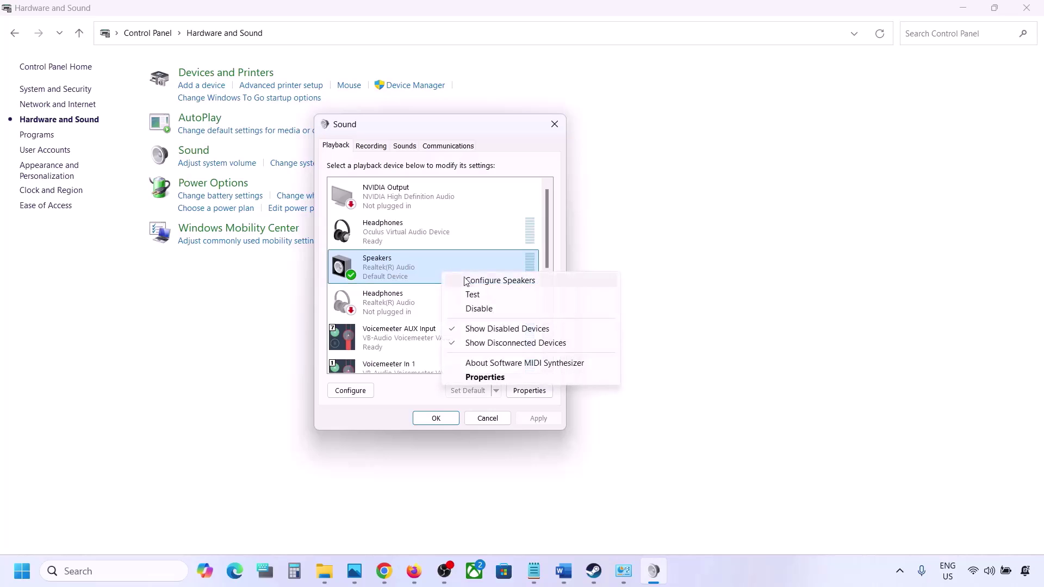
click(492, 376)
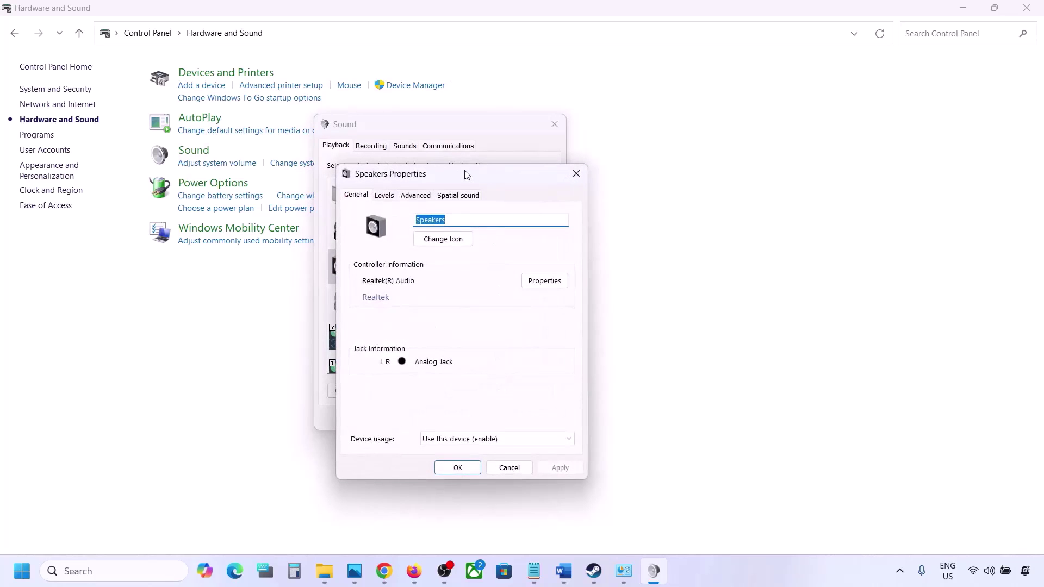
drag(467, 174, 522, 125)
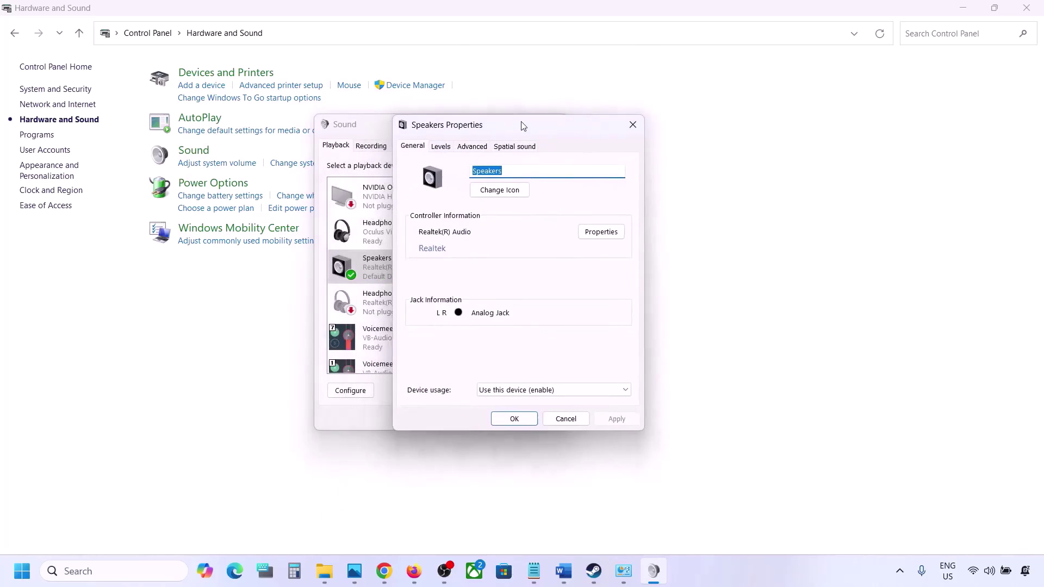
click(471, 147)
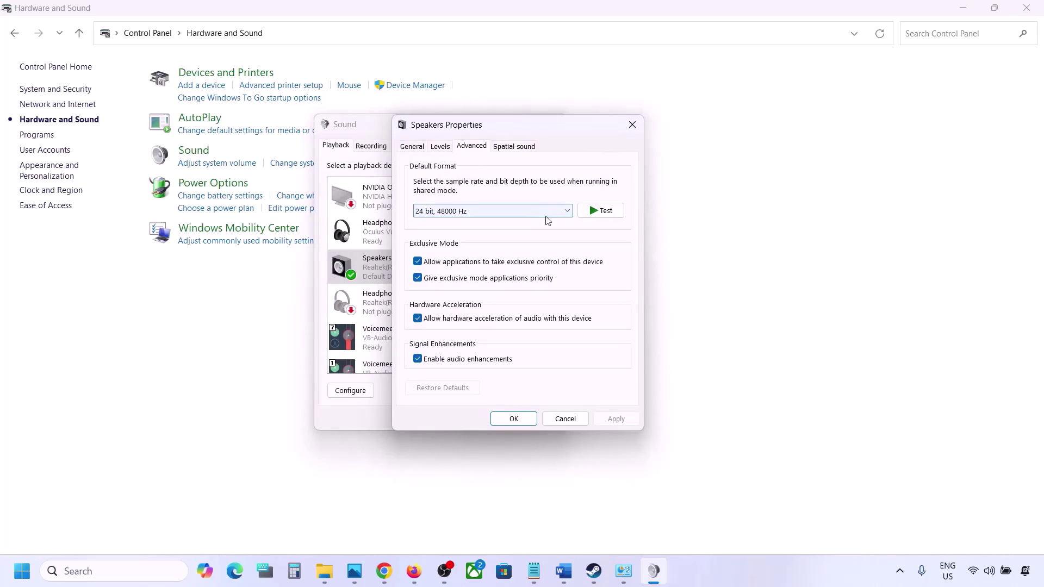
click(568, 215)
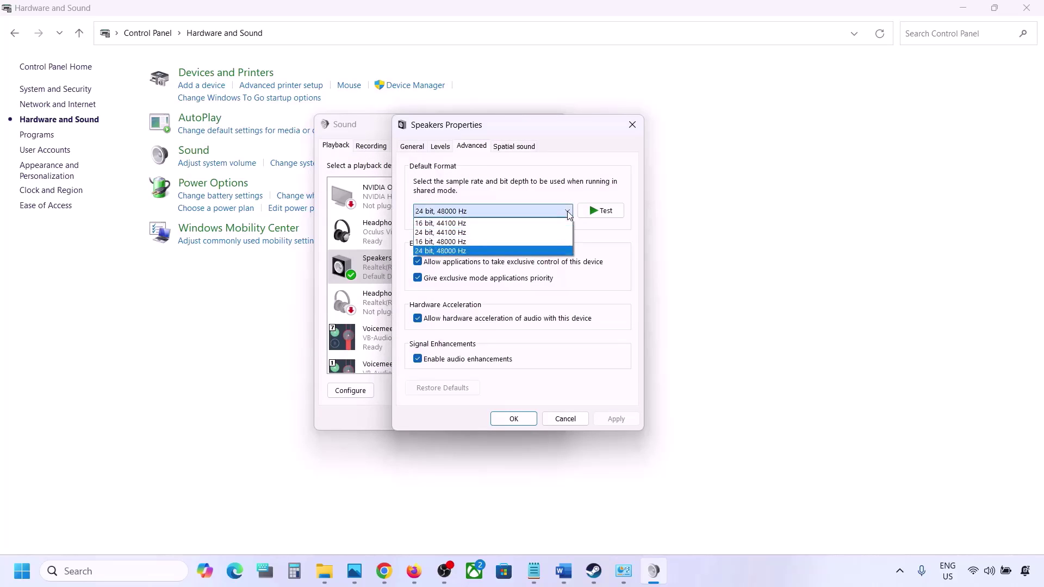
click(606, 254)
Highlight '48/44k' in Word's Step 4 note, then hide Word again
click(564, 571)
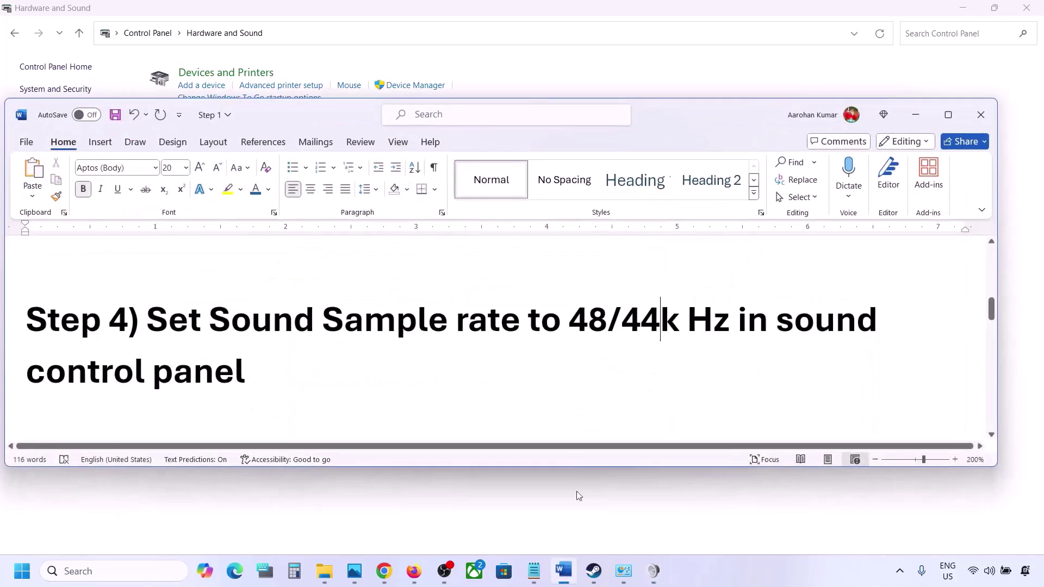
drag(581, 332, 682, 332)
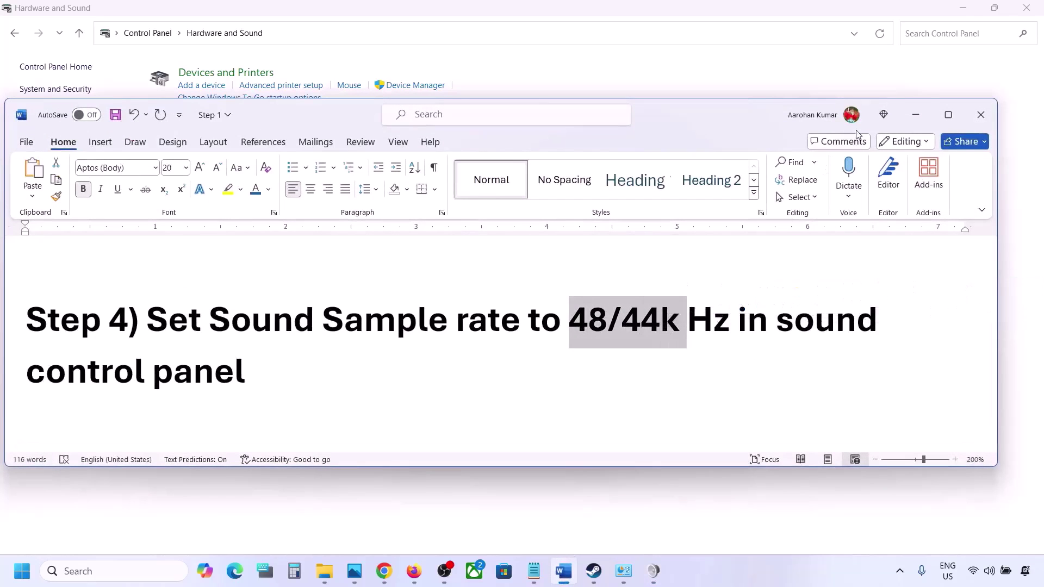
click(917, 114)
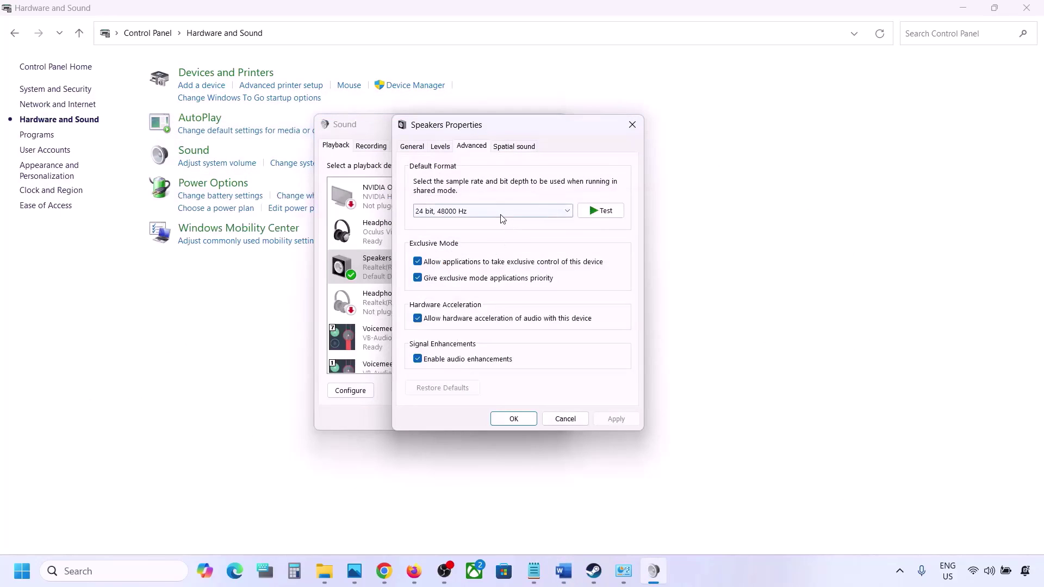
Apply 24 bit, 44100 Hz as the Speakers default format, confirming the in-use warning
click(499, 213)
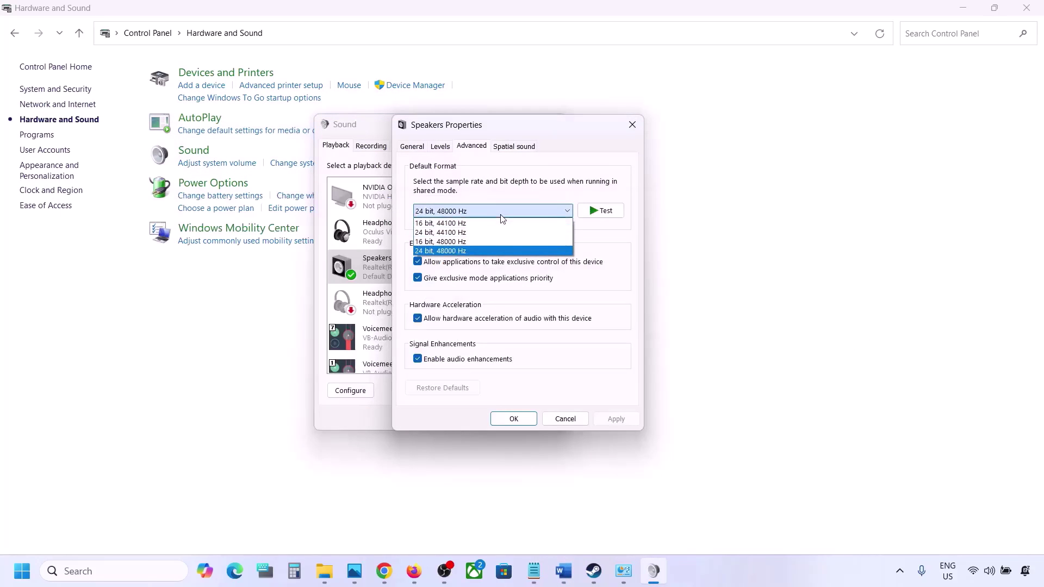
click(456, 251)
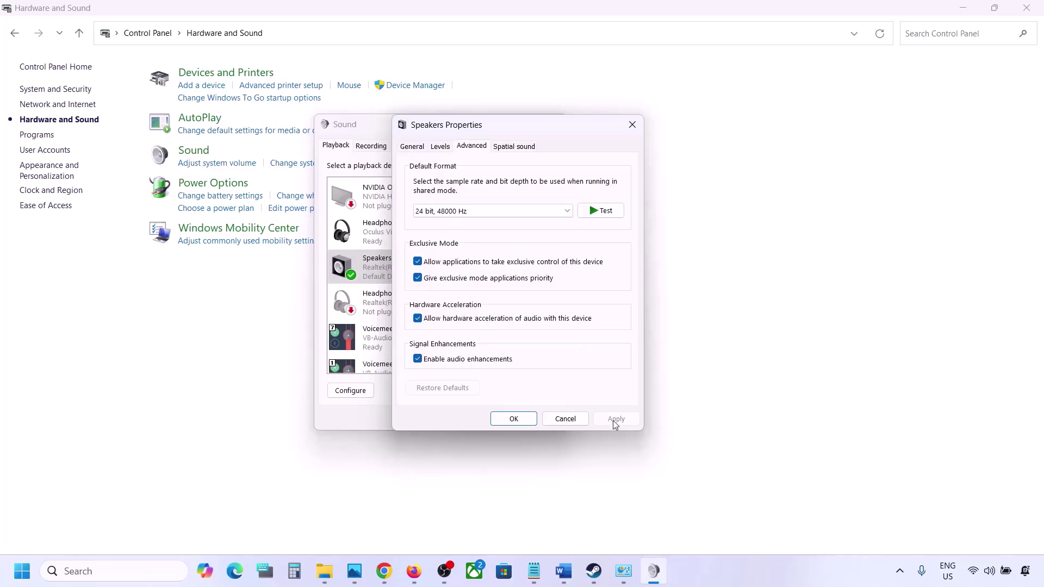
click(525, 212)
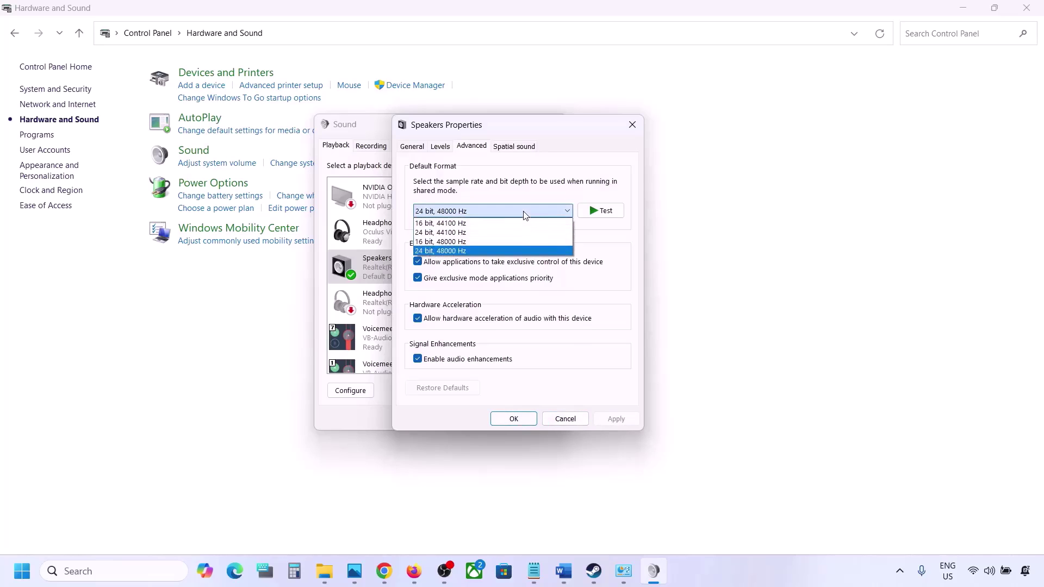
click(463, 234)
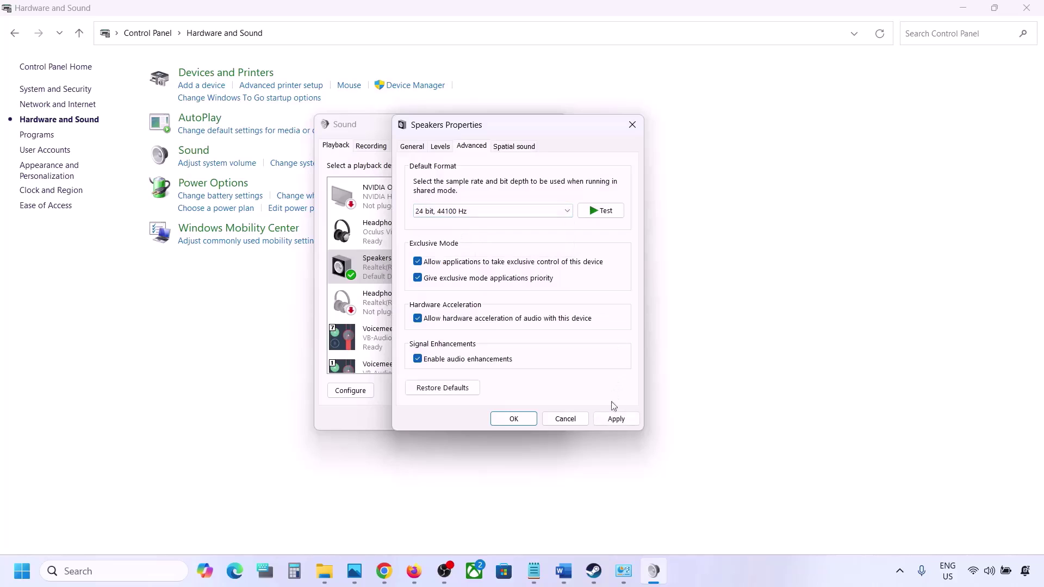
click(605, 425)
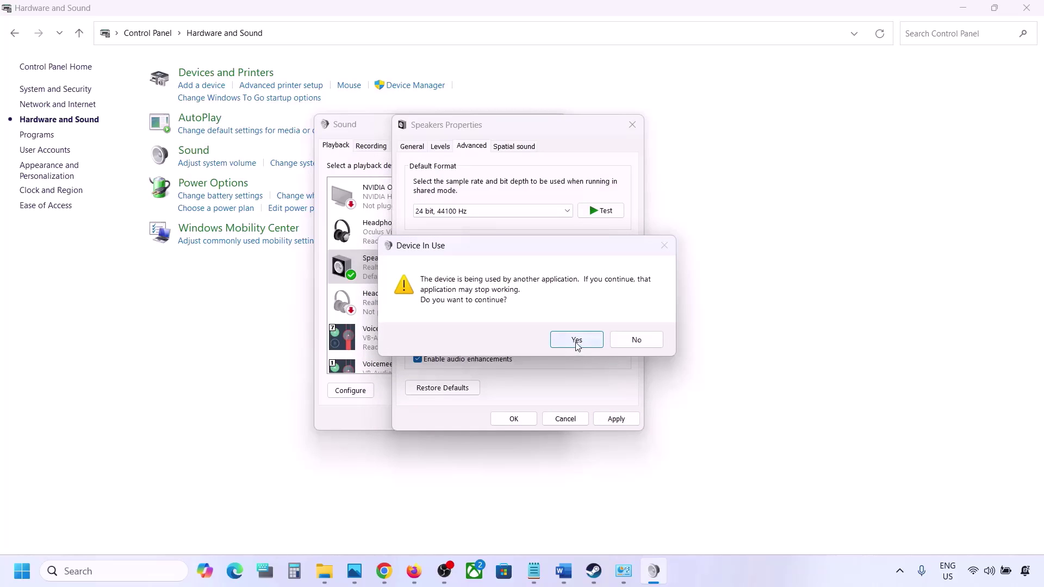
click(577, 341)
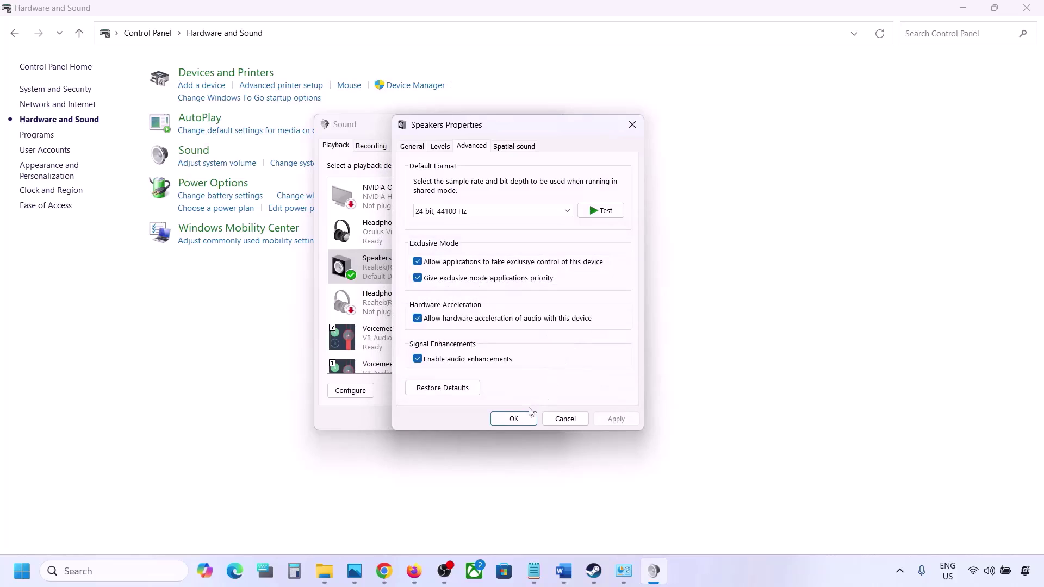
Revert the format to 24 bit, 48000 Hz, apply it, and close Speakers Properties and Sound
click(470, 214)
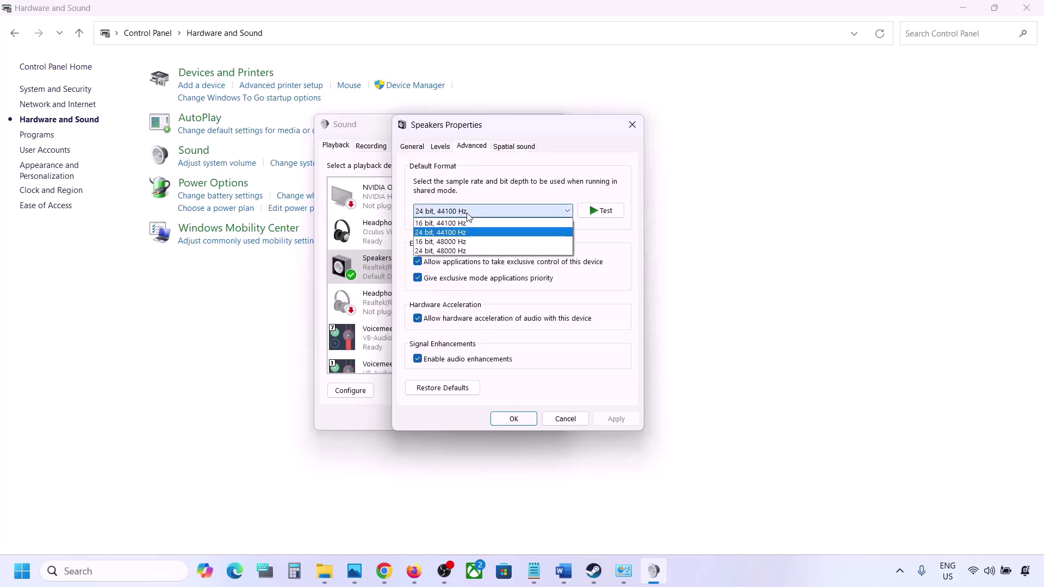
click(454, 251)
click(607, 420)
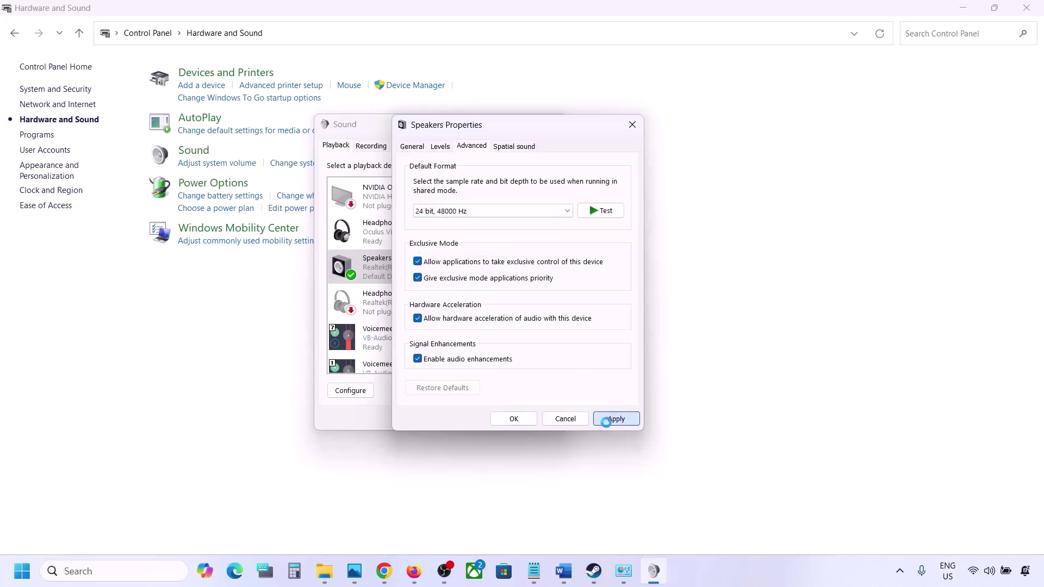
click(514, 419)
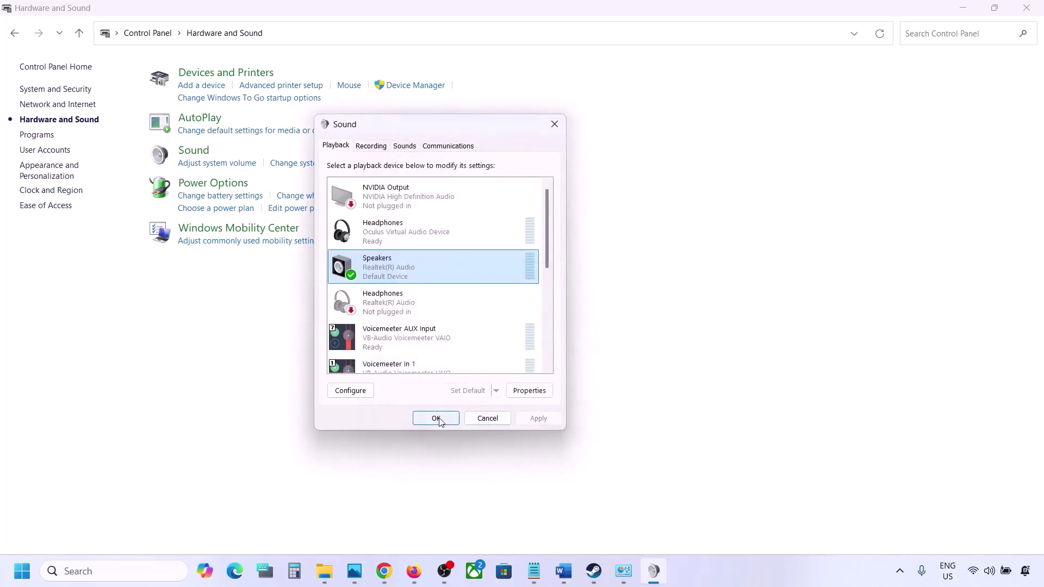
click(436, 418)
Bring the Word guide forward and highlight the Step 5 controller instruction
click(564, 571)
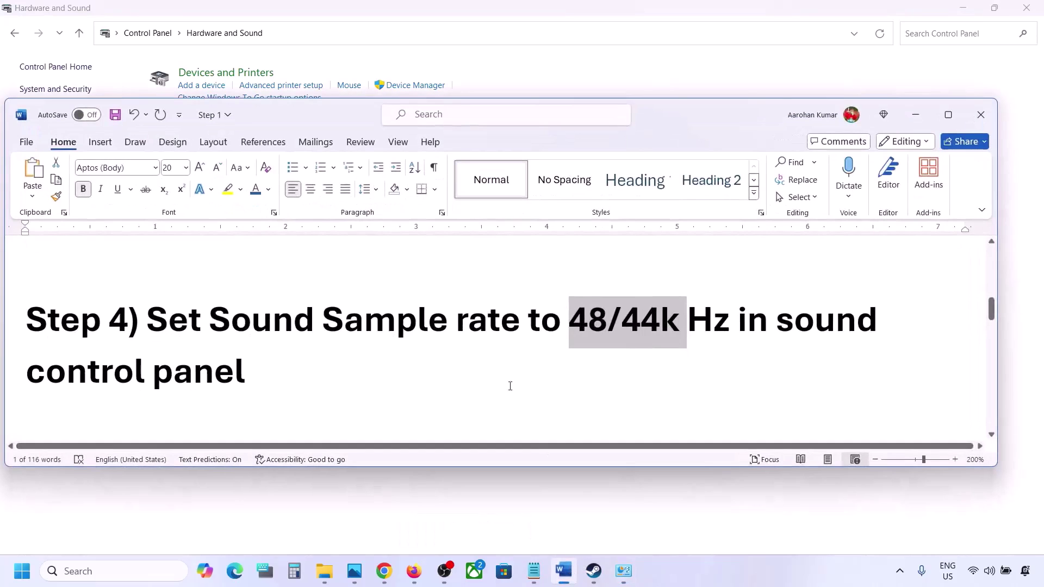
scroll(429, 343, down, 4)
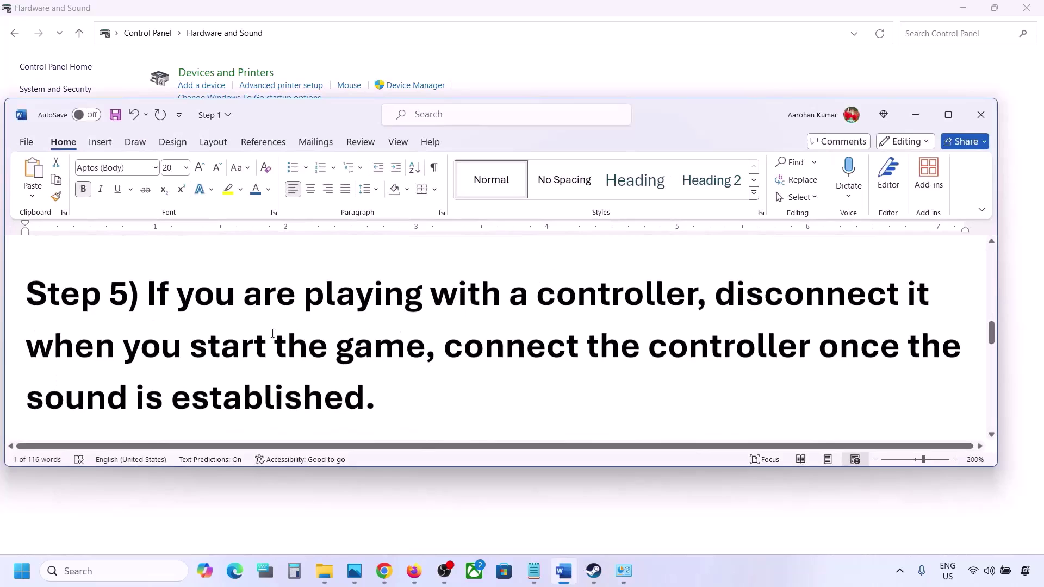
drag(170, 301, 366, 389)
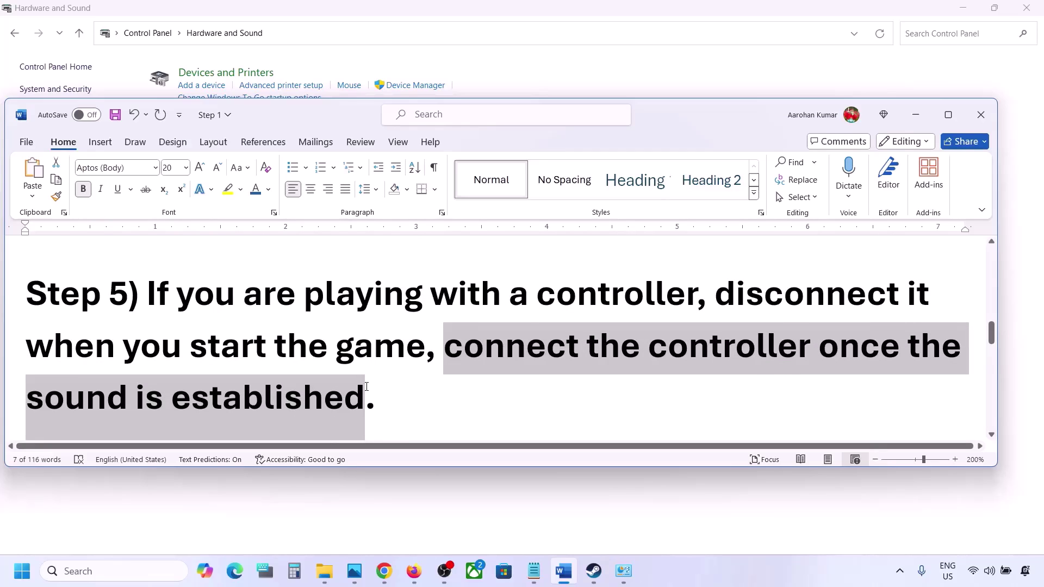
click(366, 387)
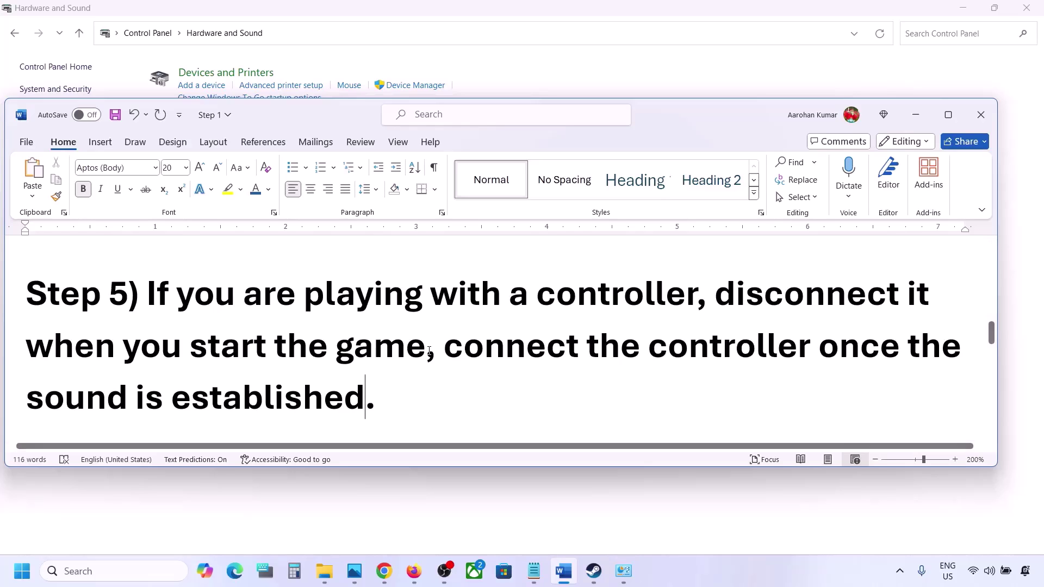
Highlight Step 6, 'Turn off Spatial Sound', and start a Windows search
scroll(430, 350, down, 5)
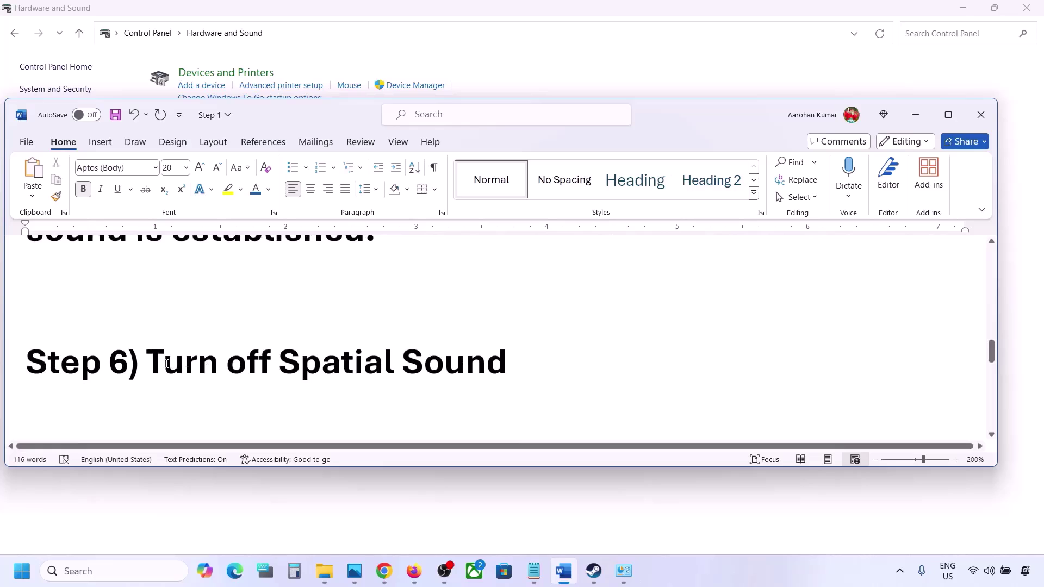
drag(167, 364, 506, 361)
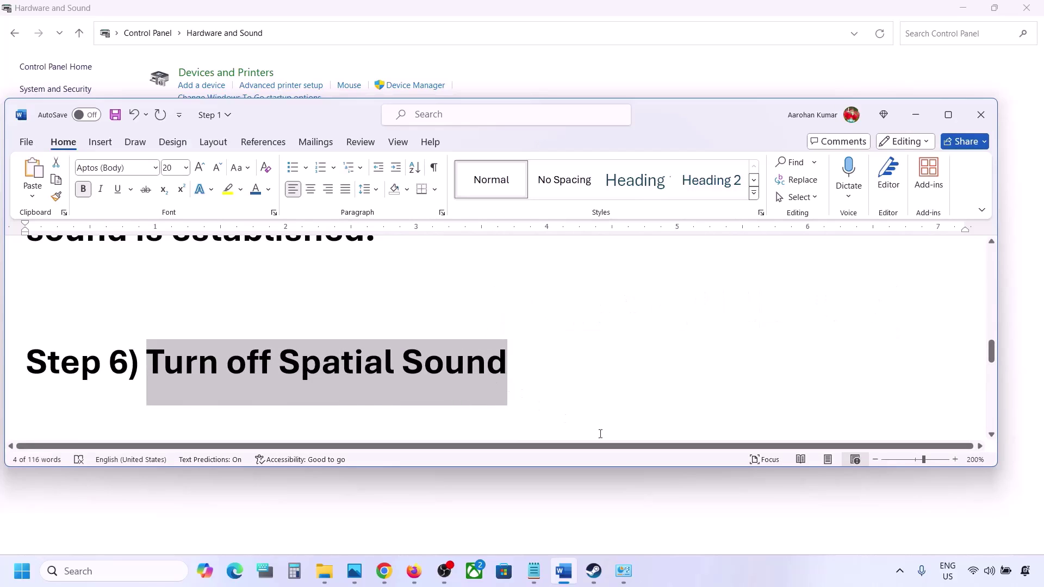
click(105, 569)
Open Control Panel's Sound settings under Hardware and Sound, centring the dialog
text(control)
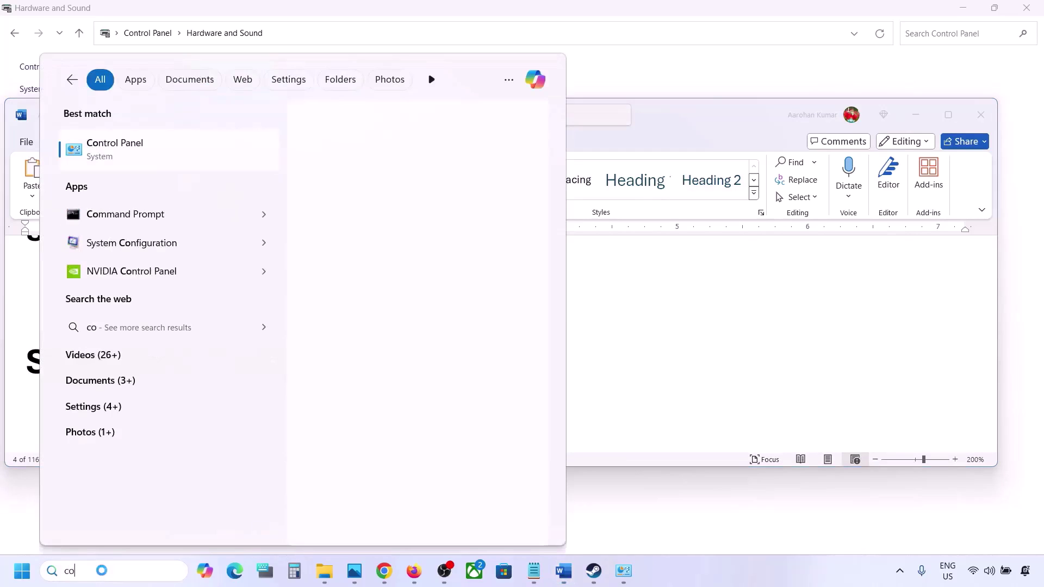
key(Return)
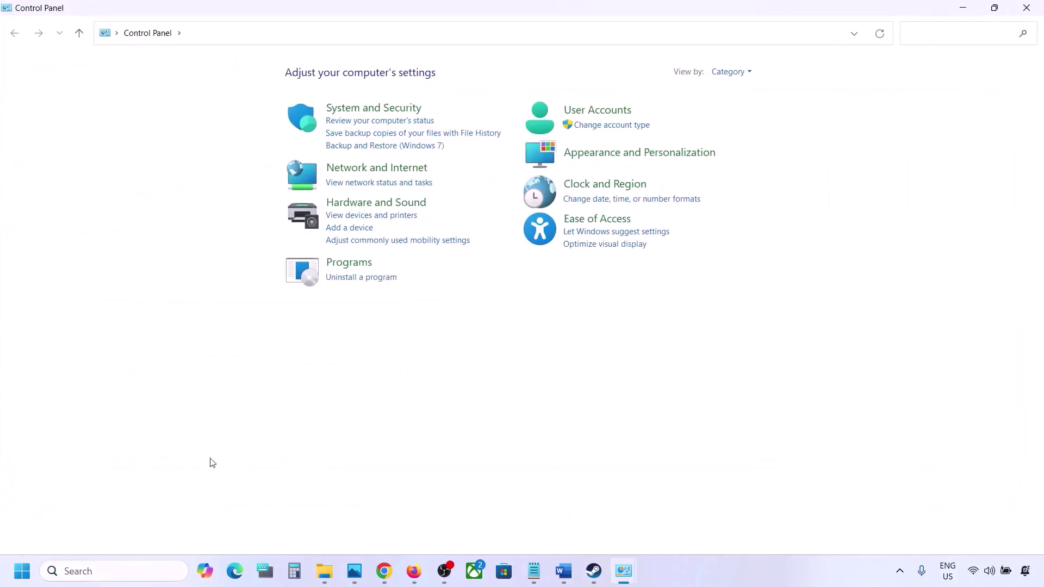
click(367, 202)
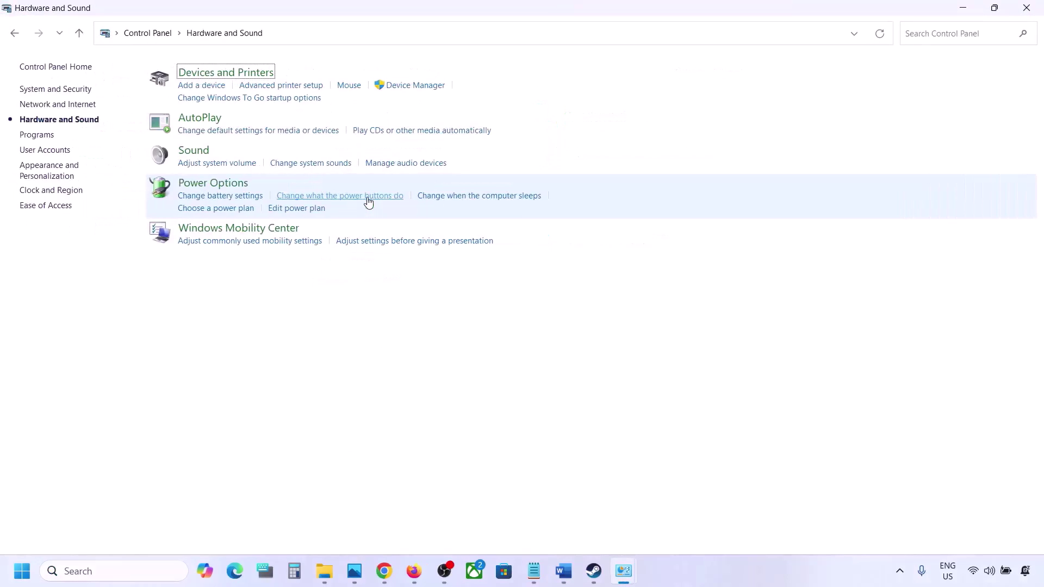
click(201, 155)
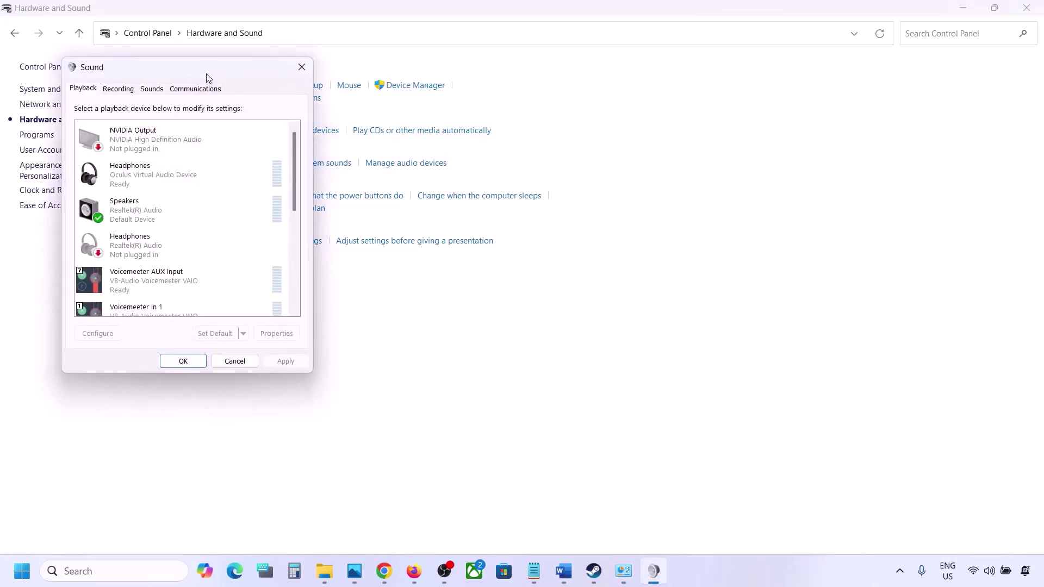
drag(206, 76, 451, 126)
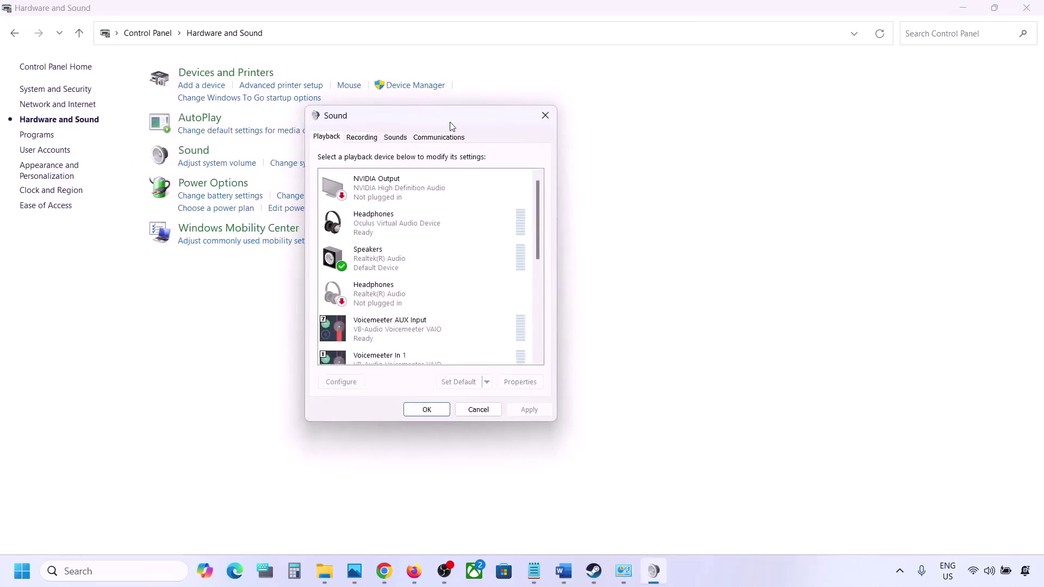
Open Properties for the Speakers playback device
click(386, 265)
right_click(401, 259)
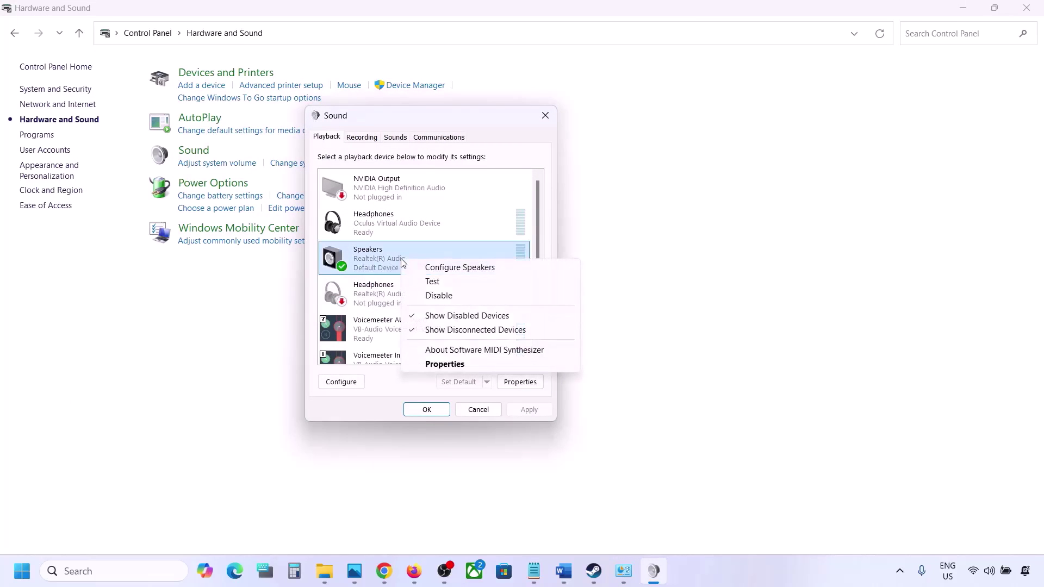
click(445, 365)
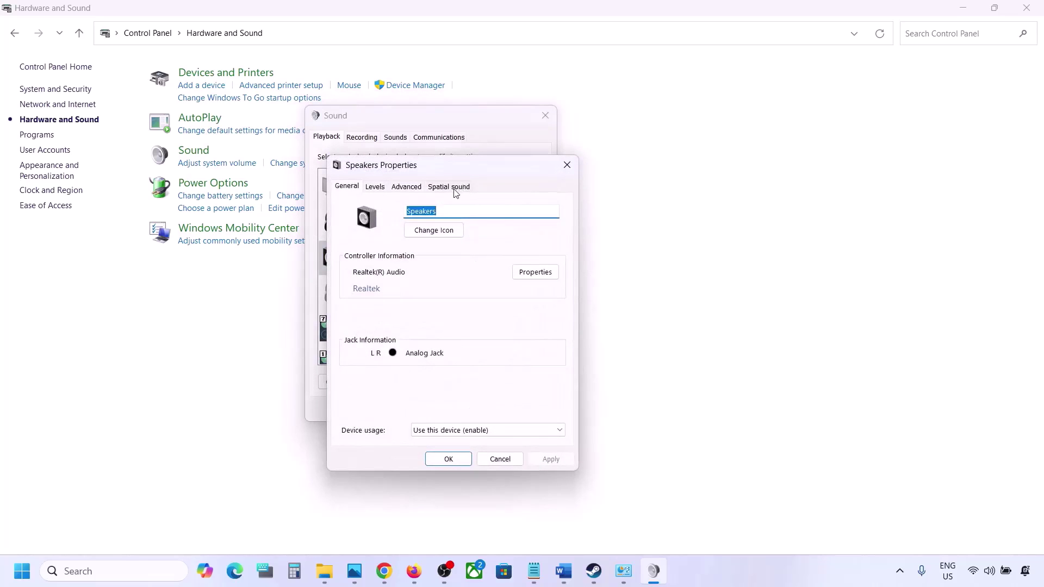
Set the Speakers' spatial sound format to Off, apply it, and close both sound dialogs
click(455, 189)
click(384, 251)
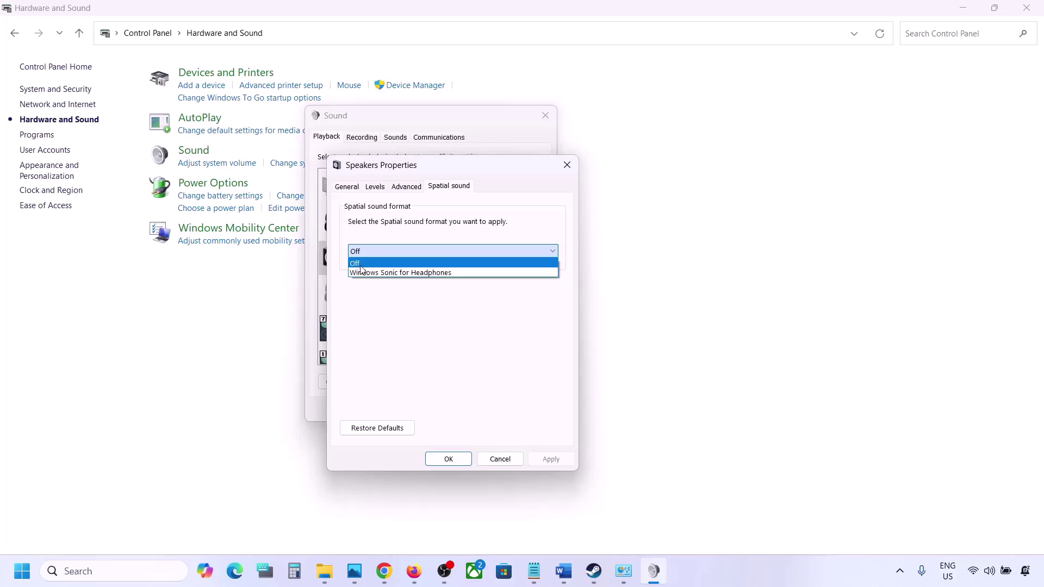
click(361, 265)
click(549, 460)
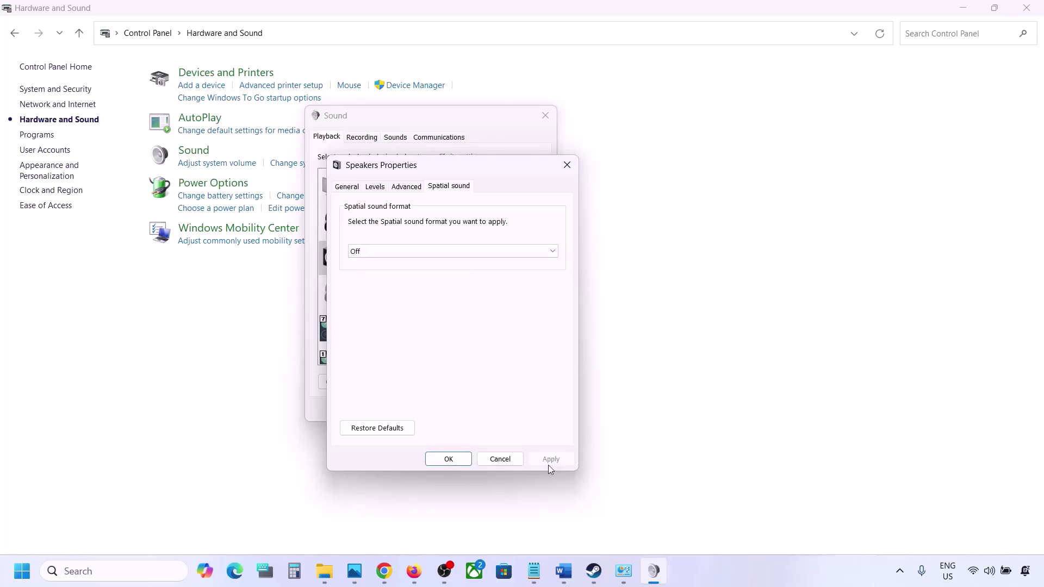
click(448, 460)
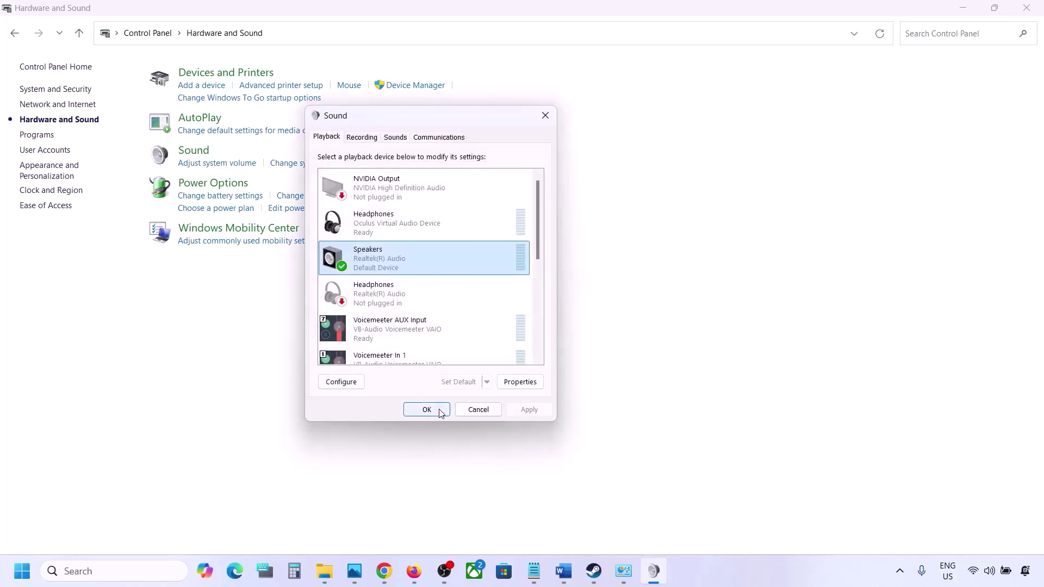
click(427, 410)
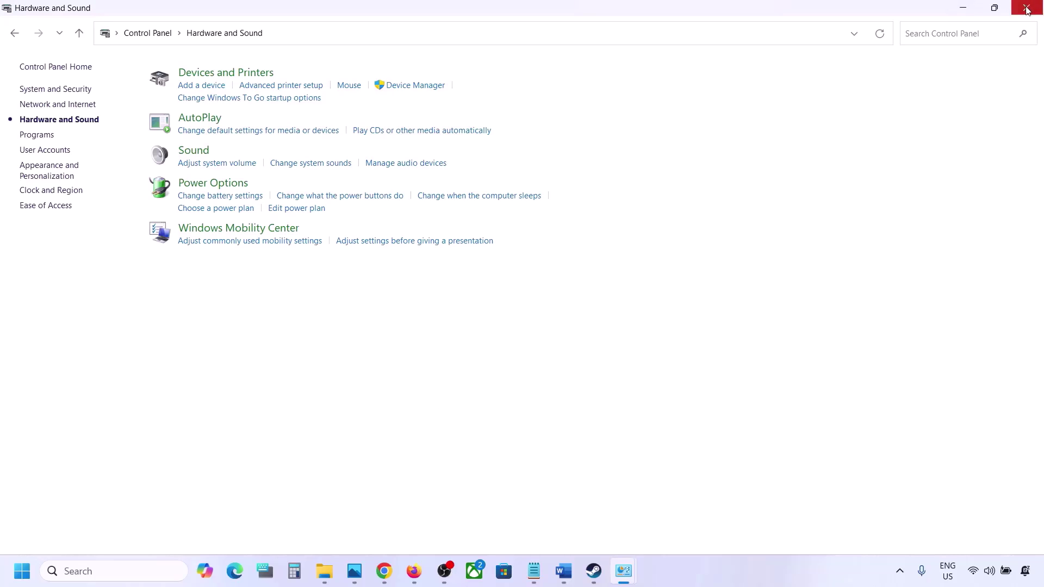
key(alt+Tab)
Maximize the Word guide and highlight Step 7's Oculus/voicemeeter disable and device manager instructions
scroll(478, 364, down, 5)
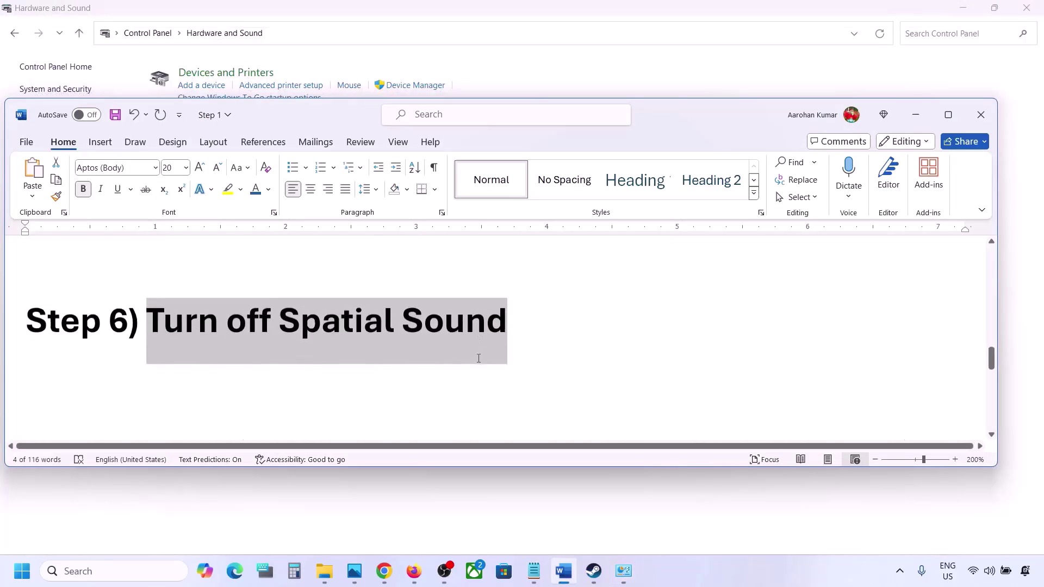
click(944, 122)
scroll(278, 351, up, 3)
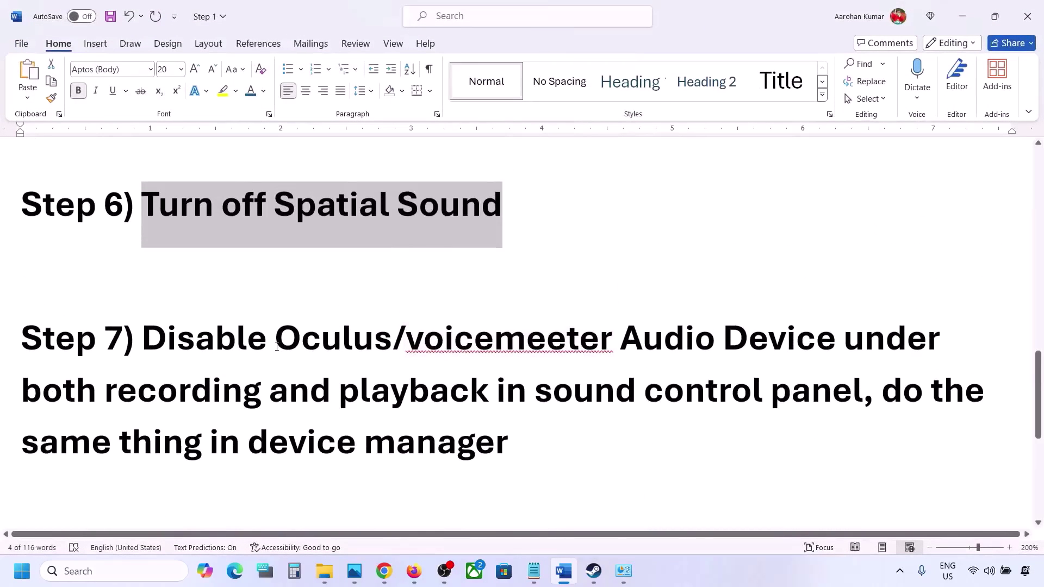
drag(277, 347, 492, 354)
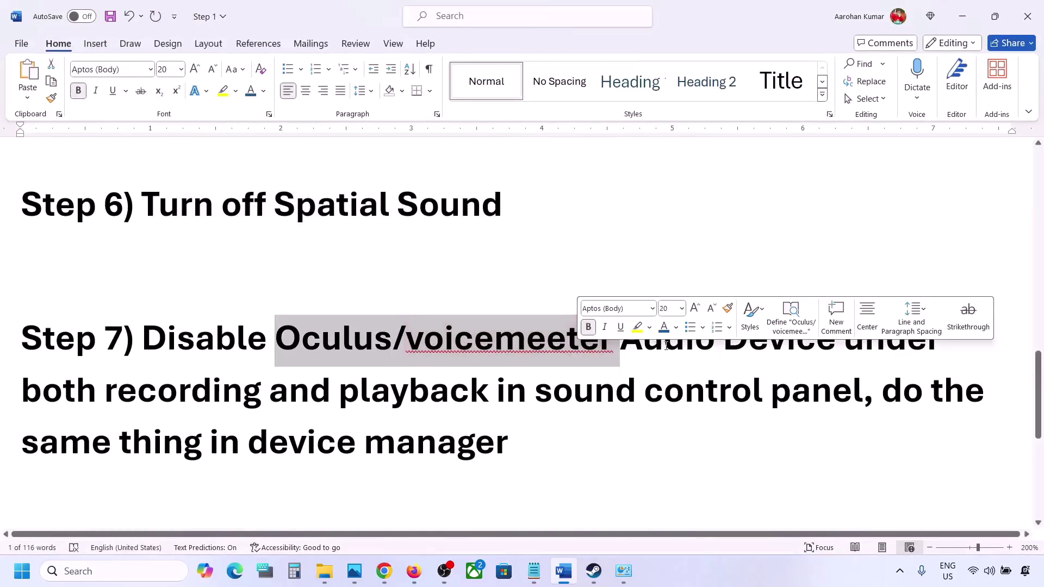
click(669, 346)
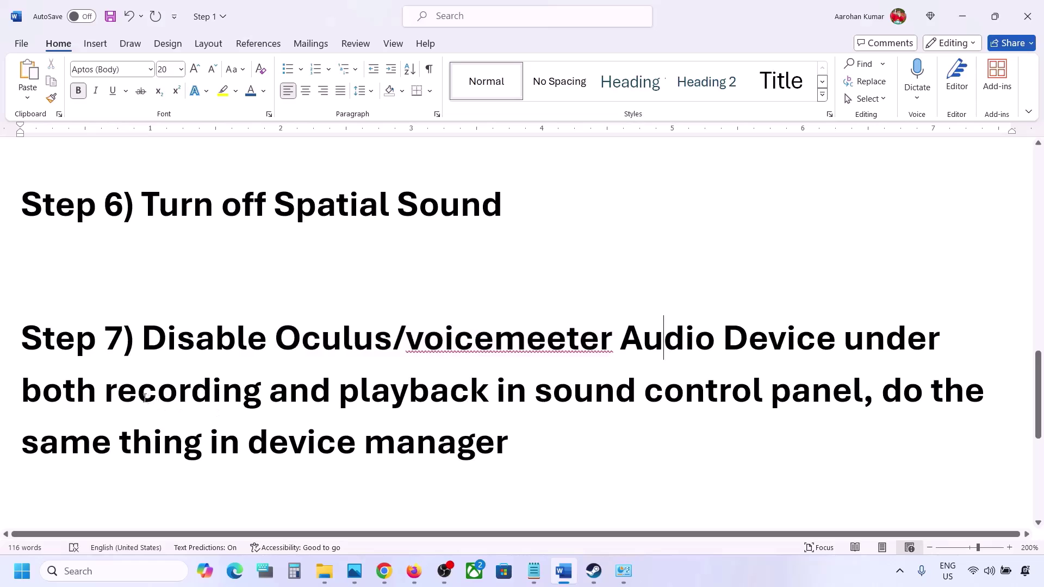
drag(165, 324, 767, 397)
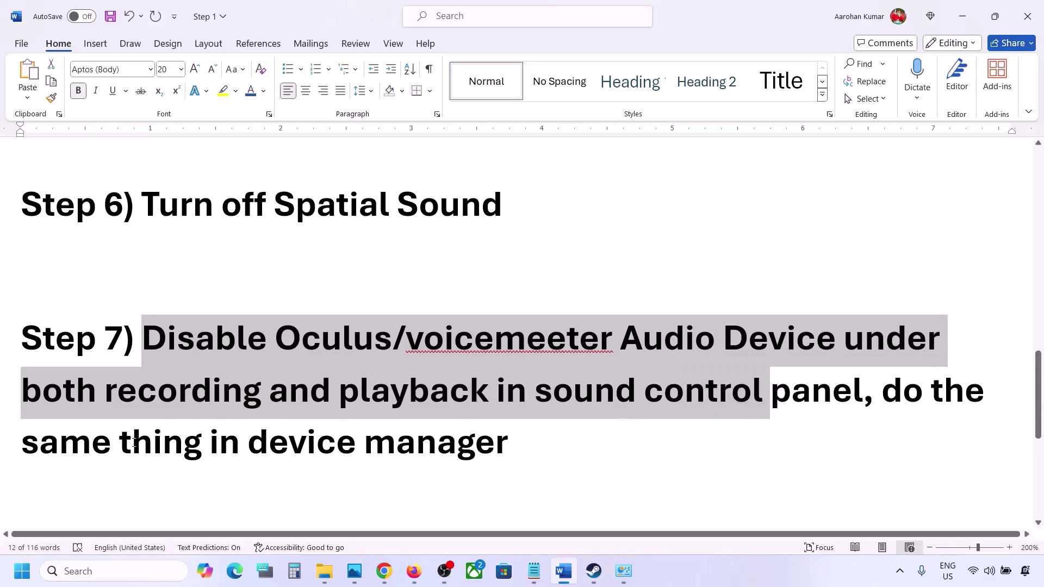
drag(133, 443, 509, 446)
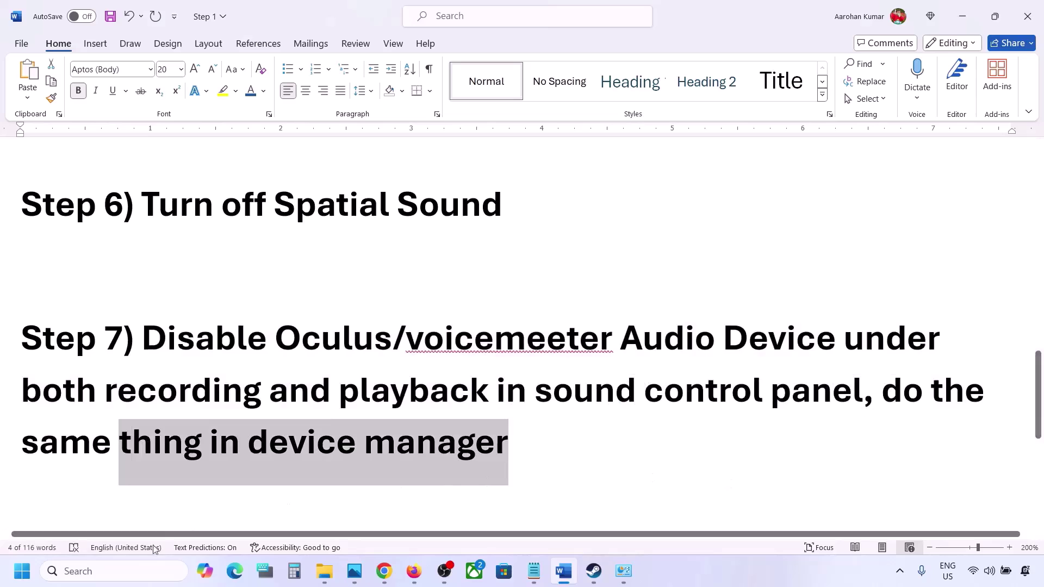
Open Control Panel's Sound dialog via a 'control' search and move it to the screen's right side
click(106, 570)
text(contro)
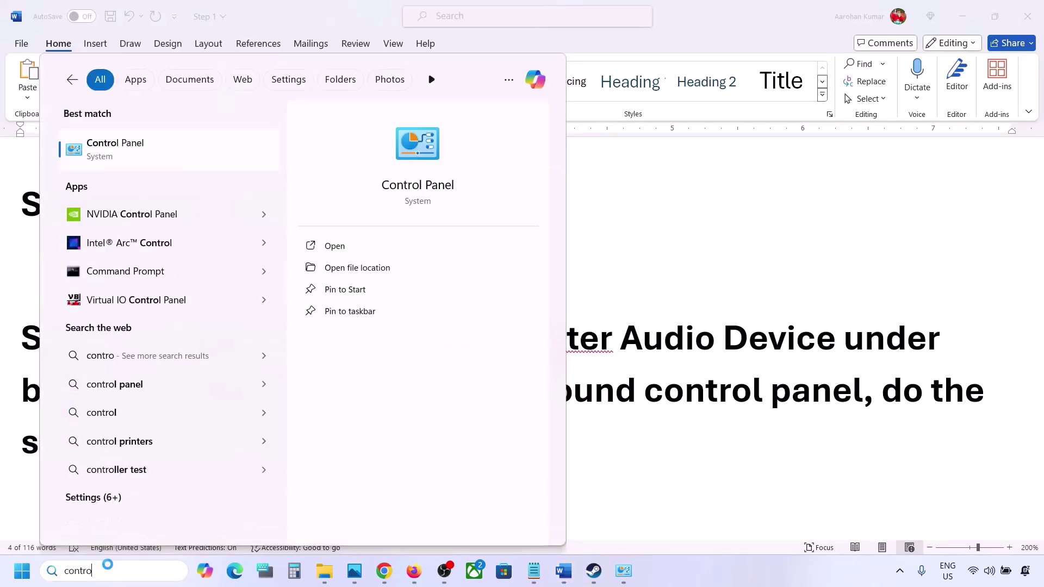
text(l)
key(Return)
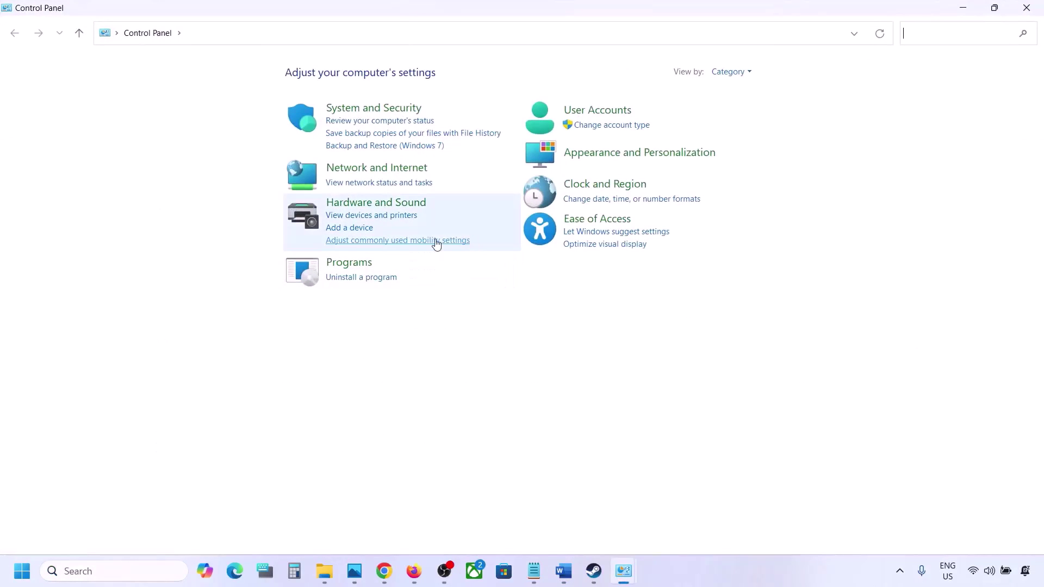
click(354, 208)
click(202, 155)
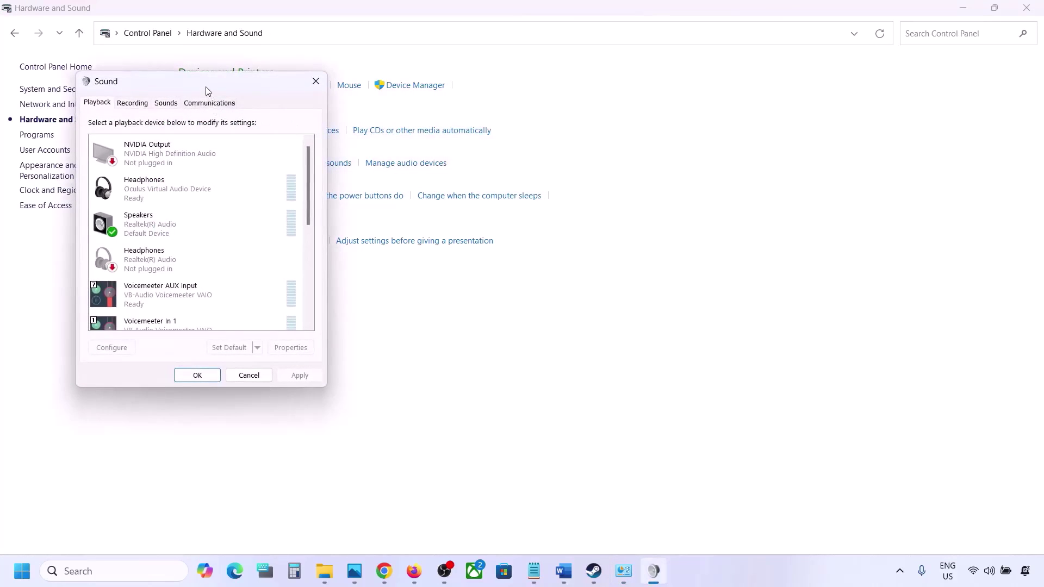
drag(209, 91, 612, 115)
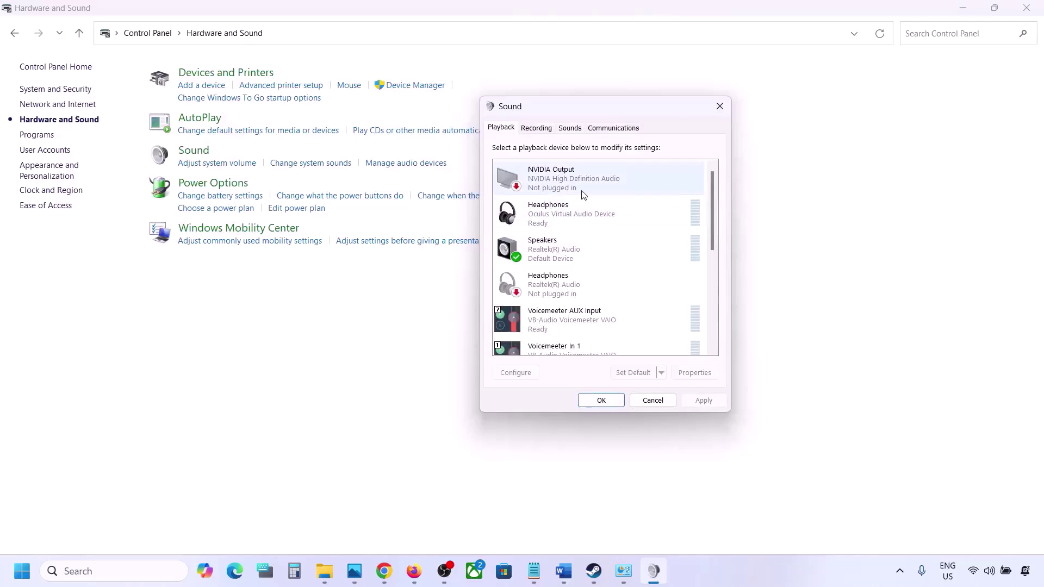
Select Realtek Speakers and scroll the Playback list of Oculus and Voicemeeter devices
scroll(590, 265, down, 3)
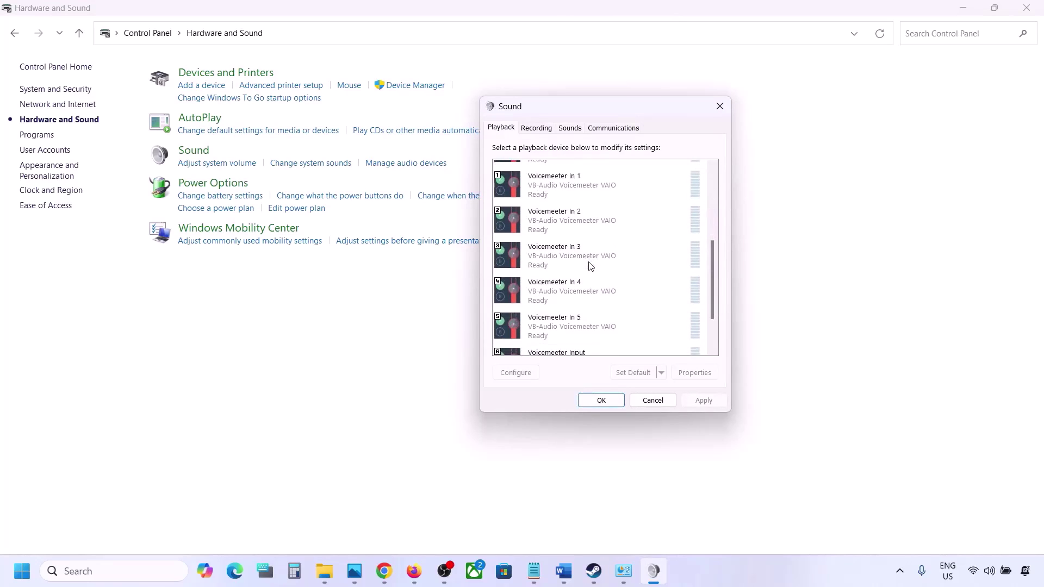
scroll(590, 265, up, 3)
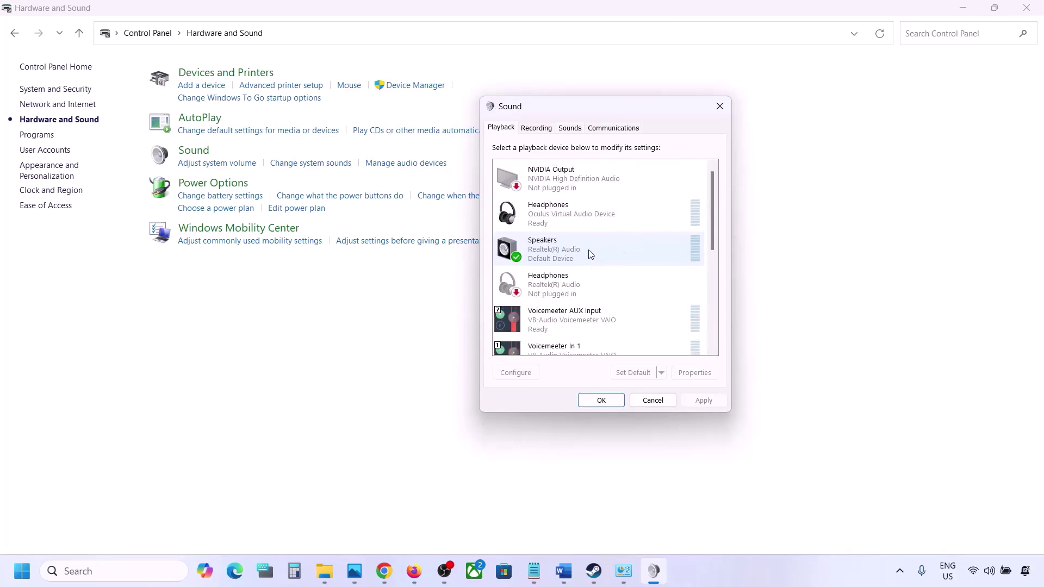
click(578, 253)
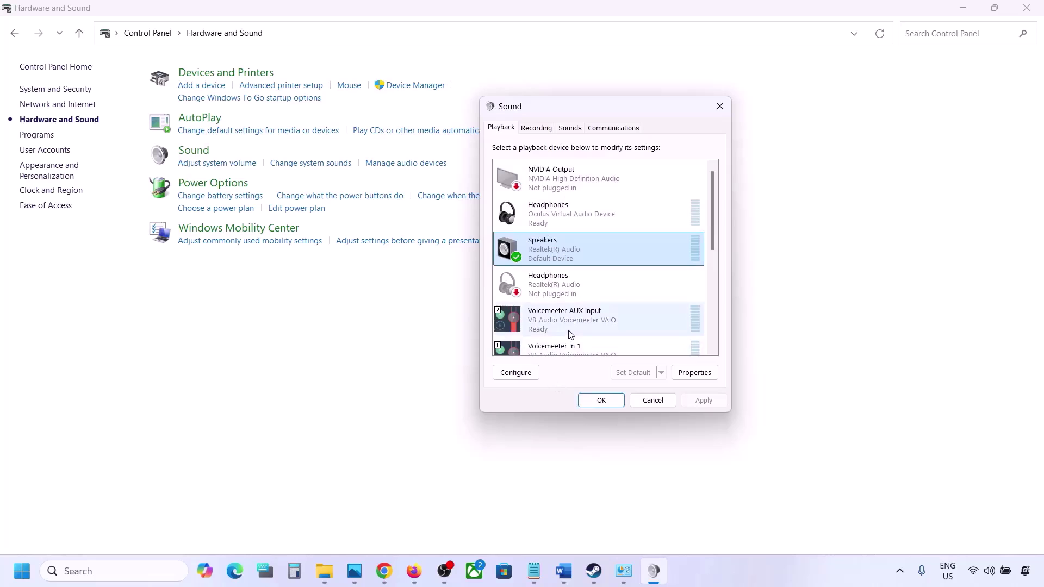
scroll(567, 334, down, 5)
scroll(599, 299, up, 5)
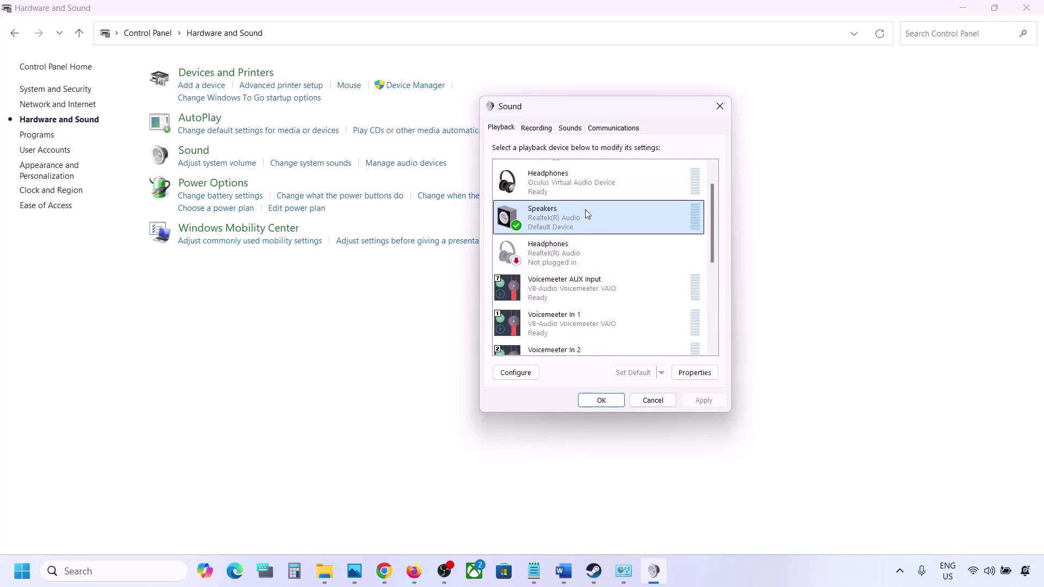
scroll(551, 189, up, 1)
Disable the Oculus virtual headphones playback device
click(550, 189)
right_click(559, 189)
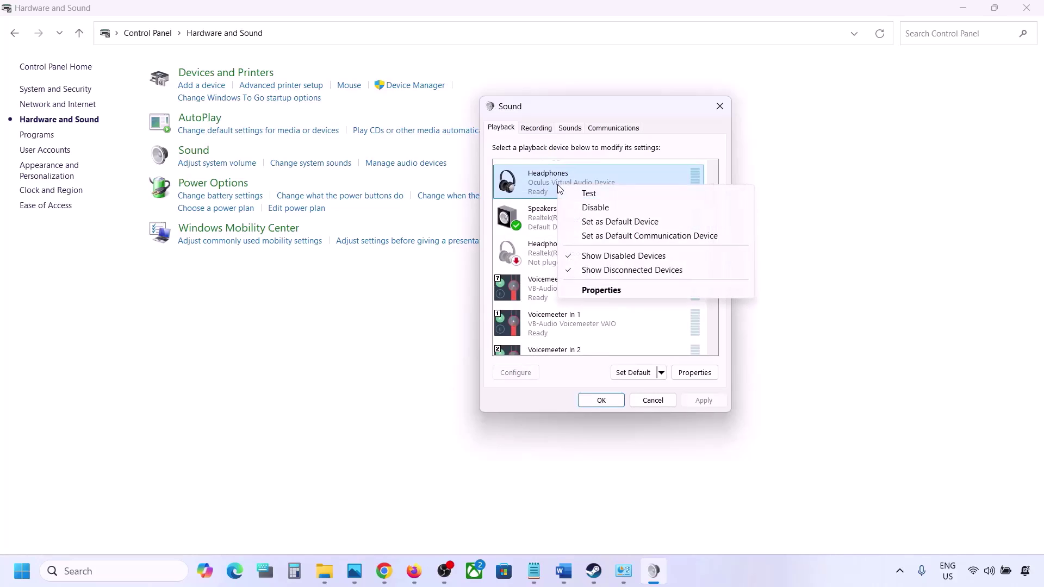
click(594, 207)
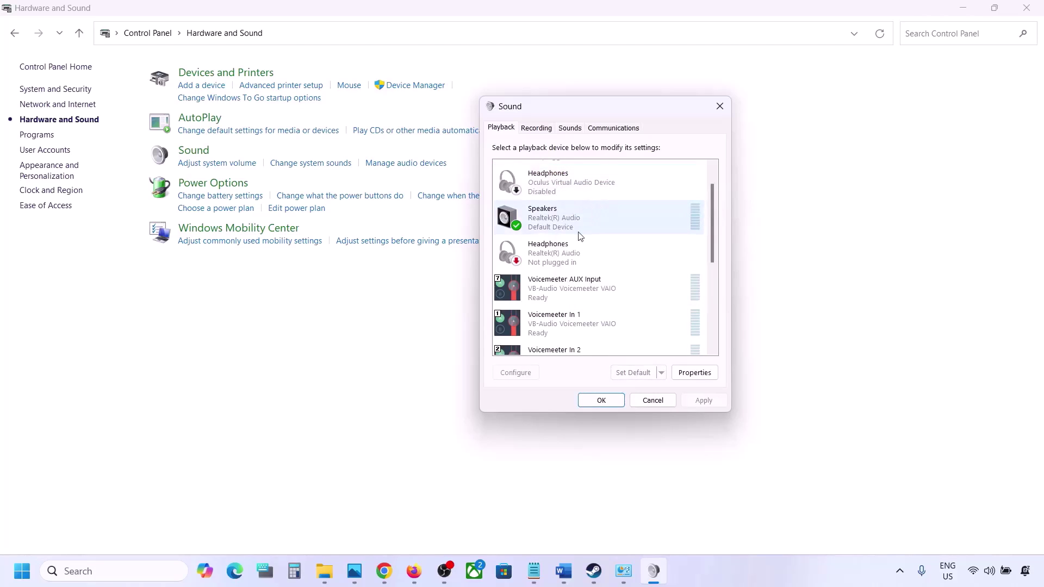
scroll(580, 237, down, 2)
scroll(581, 229, up, 3)
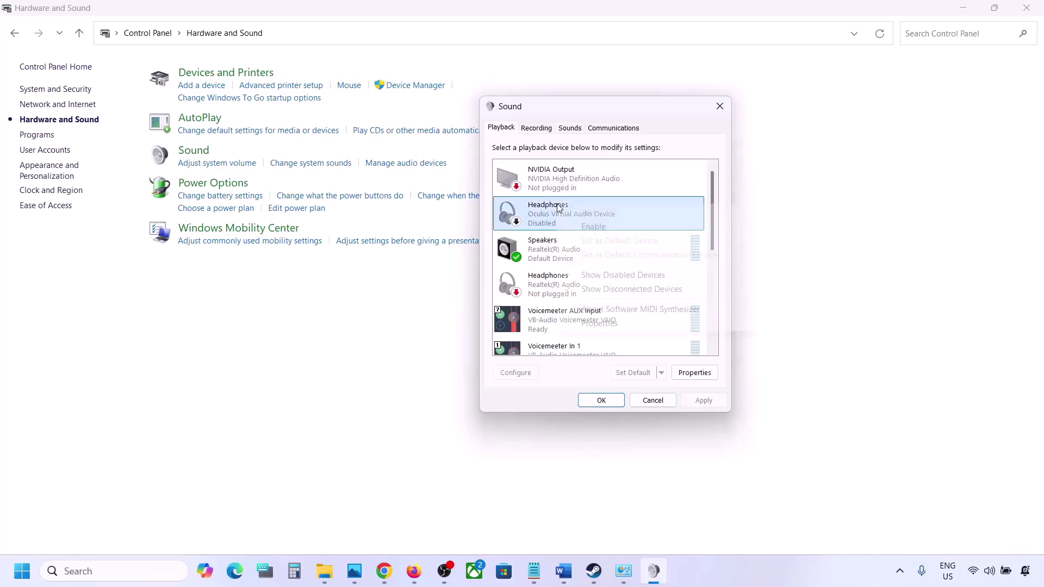
right_click(559, 206)
click(576, 227)
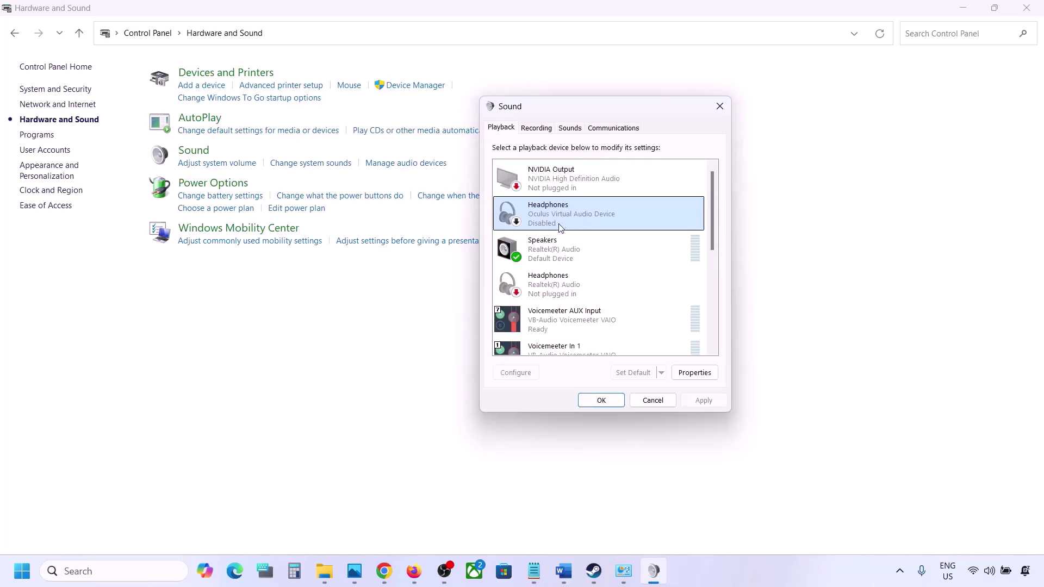
Disable Voicemeeter AUX Input and Voicemeeter In 1
scroll(558, 234, down, 1)
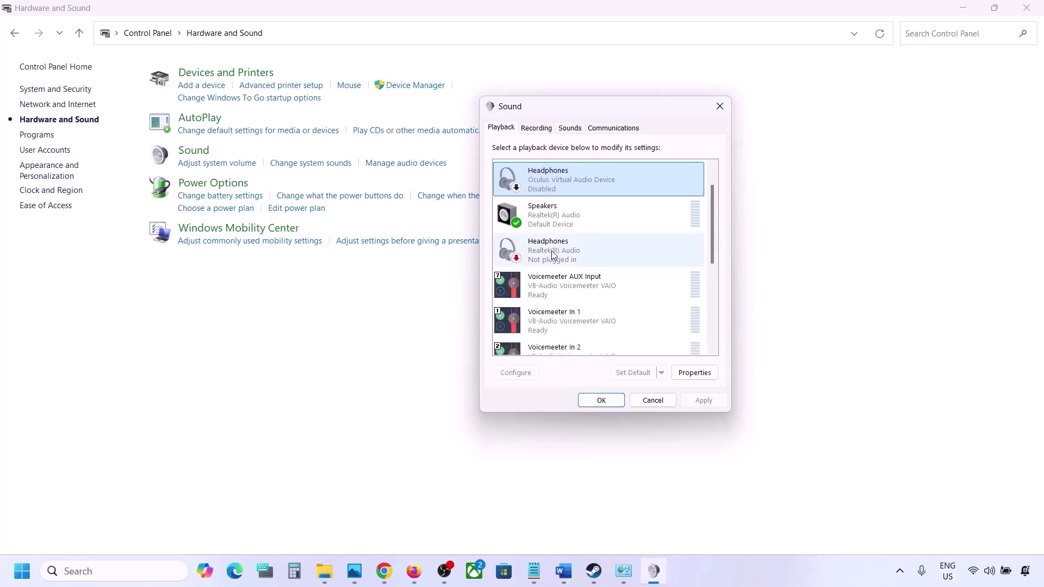
click(554, 254)
scroll(551, 250, down, 1)
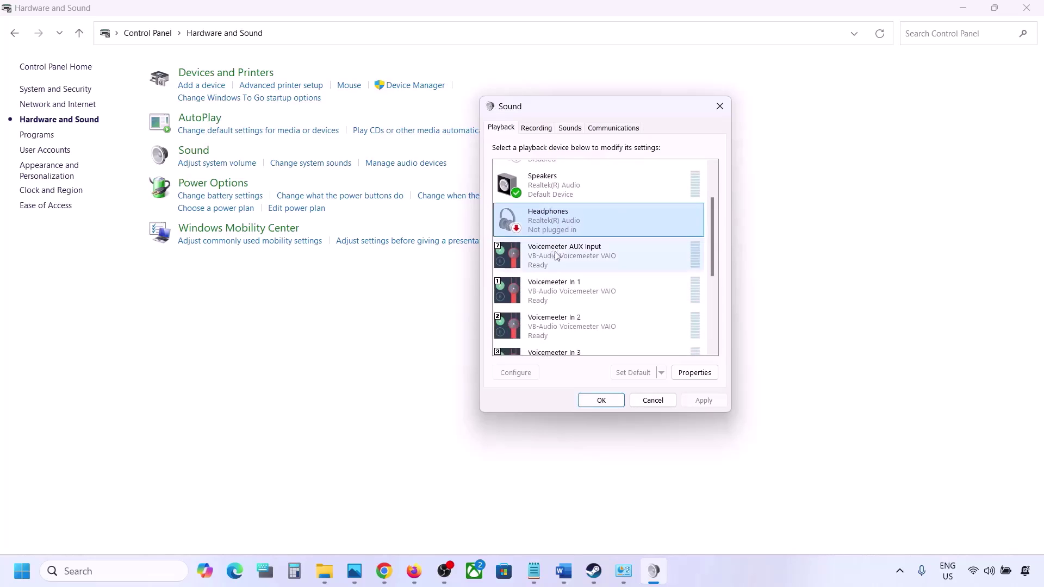
click(561, 259)
right_click(563, 261)
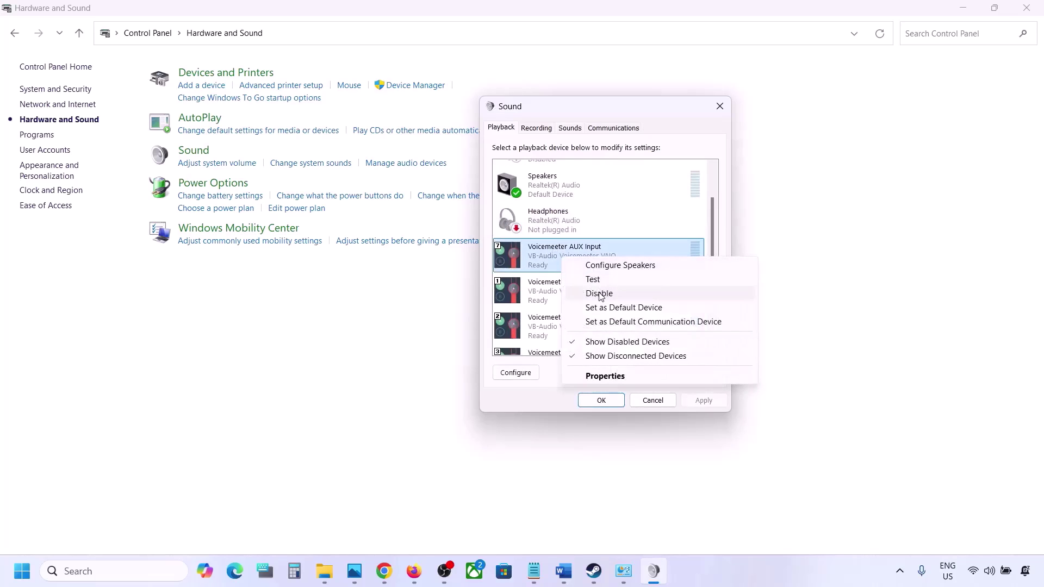
click(587, 292)
click(569, 296)
right_click(569, 294)
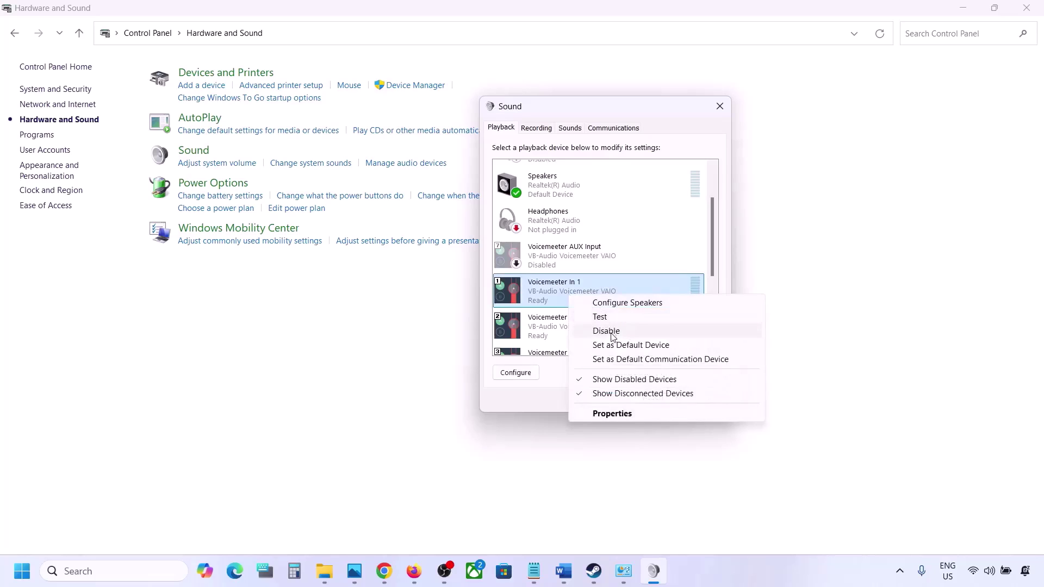
click(611, 331)
Disable Voicemeeter In 2, In 3, Voicemeeter Input and In 5
scroll(612, 335, down, 1)
right_click(573, 296)
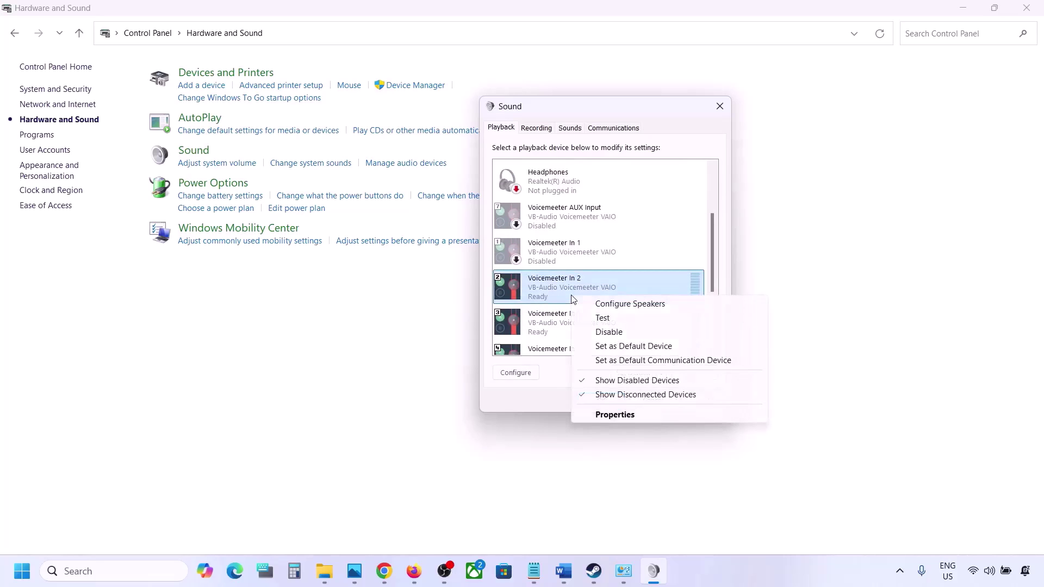
click(610, 332)
right_click(560, 329)
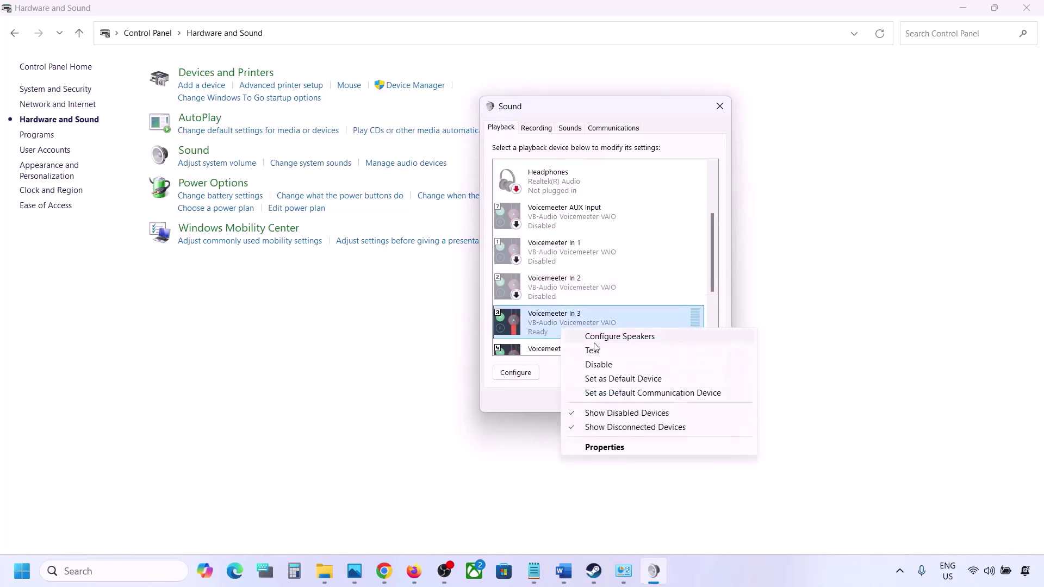
click(598, 364)
scroll(586, 322, down, 3)
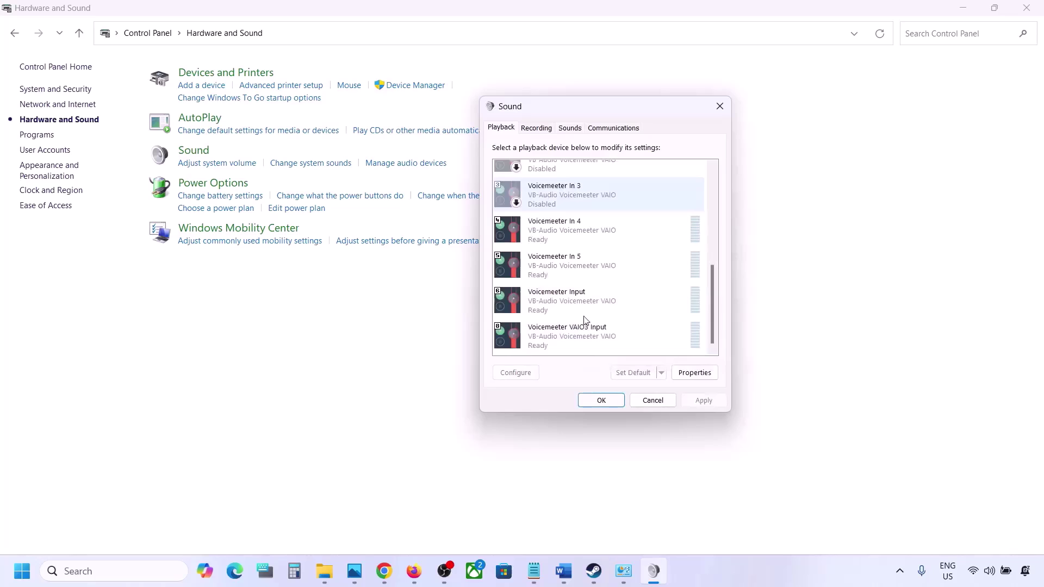
right_click(556, 301)
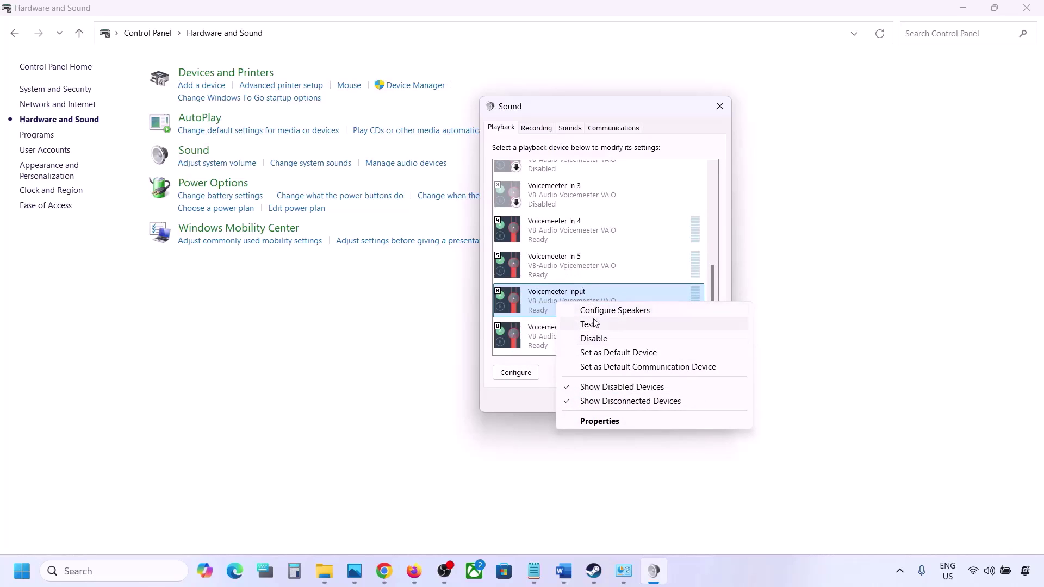
click(597, 338)
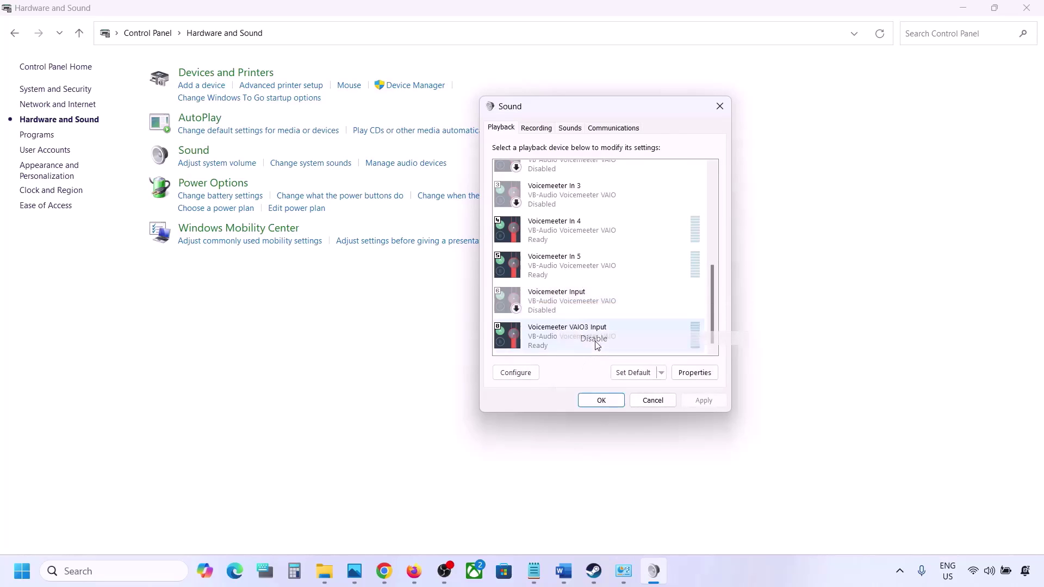
right_click(550, 272)
click(585, 308)
Disable Voicemeeter In 4 and Voicemeeter VAIO3 Input
click(555, 231)
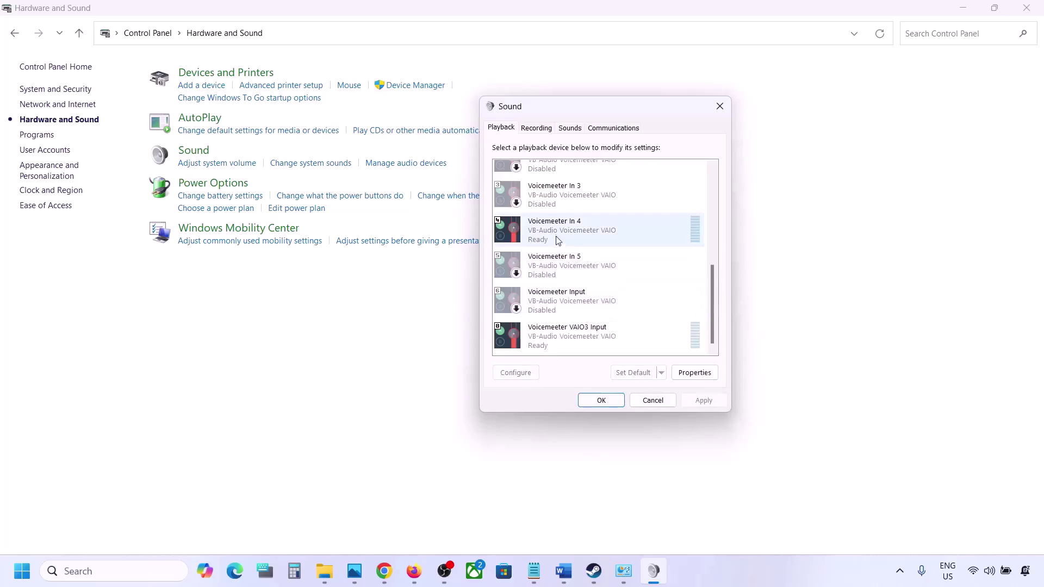
right_click(554, 231)
click(590, 266)
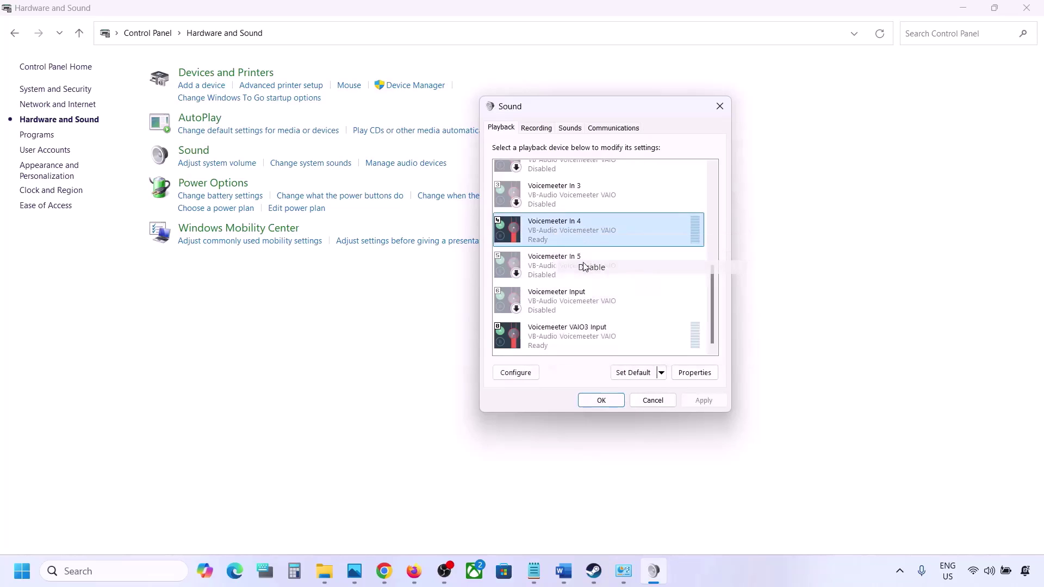
click(553, 333)
right_click(553, 334)
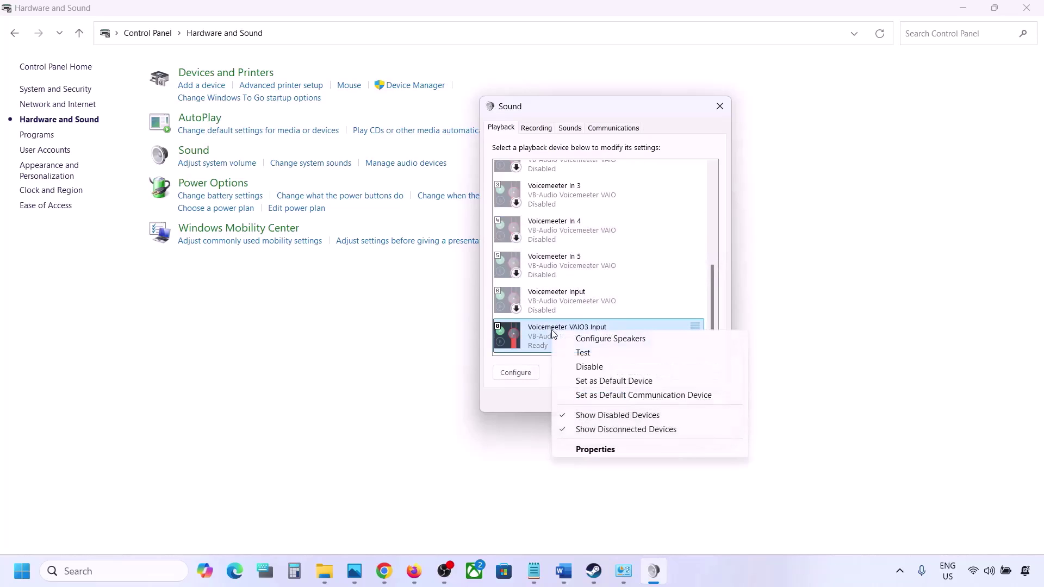
click(592, 368)
scroll(557, 231, up, 5)
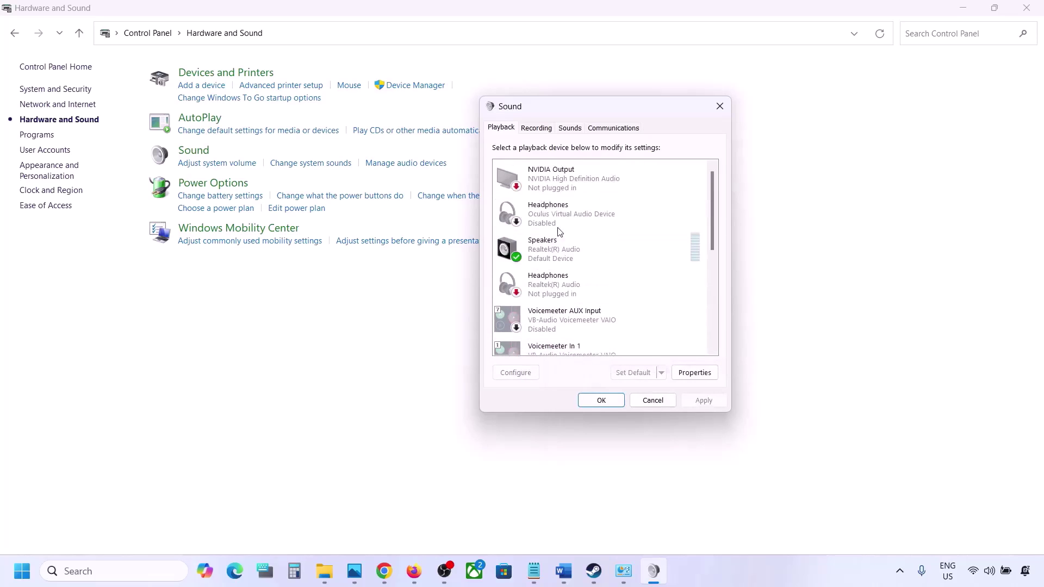
Check the Speakers' options, then move to the Recording devices list
click(576, 250)
right_click(576, 250)
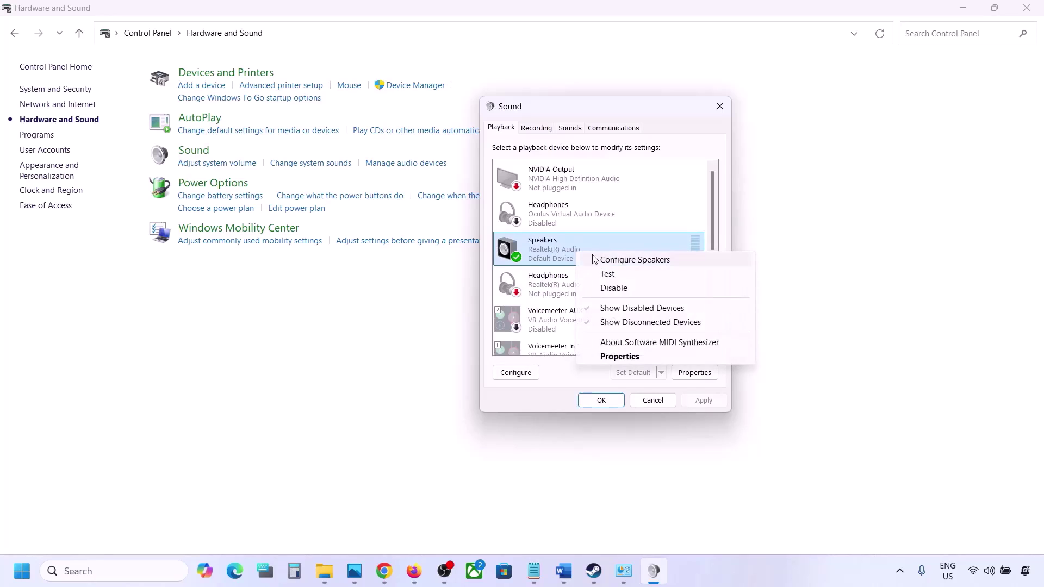
key(Escape)
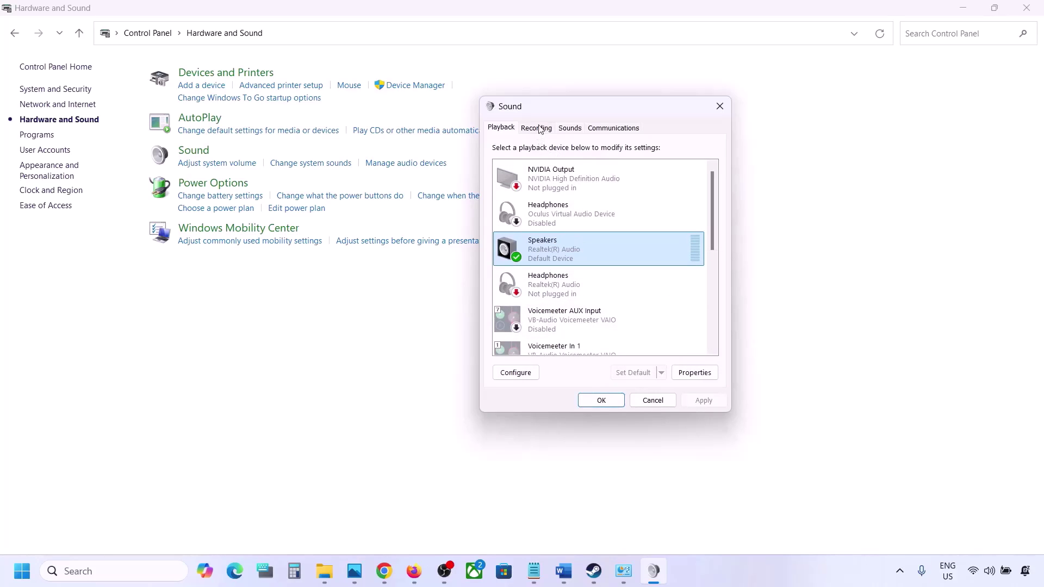
click(538, 129)
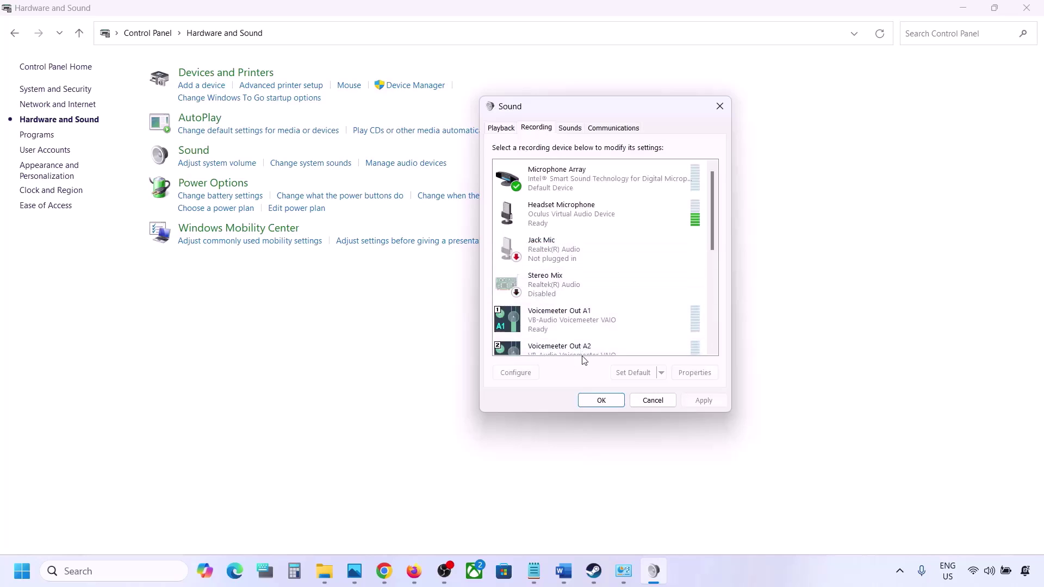
scroll(578, 277, down, 3)
scroll(580, 278, up, 2)
scroll(580, 278, up, 1)
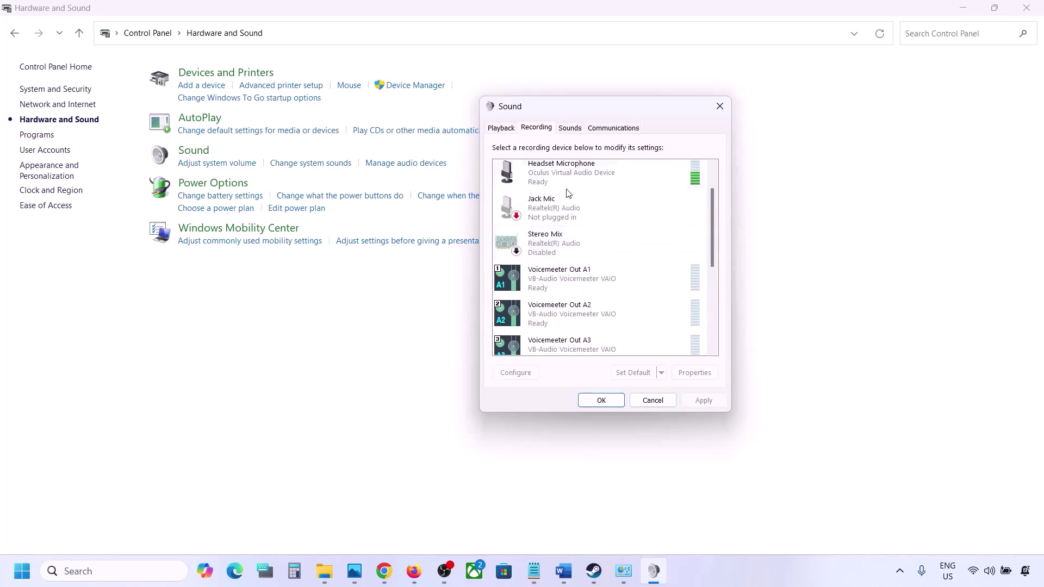
click(491, 129)
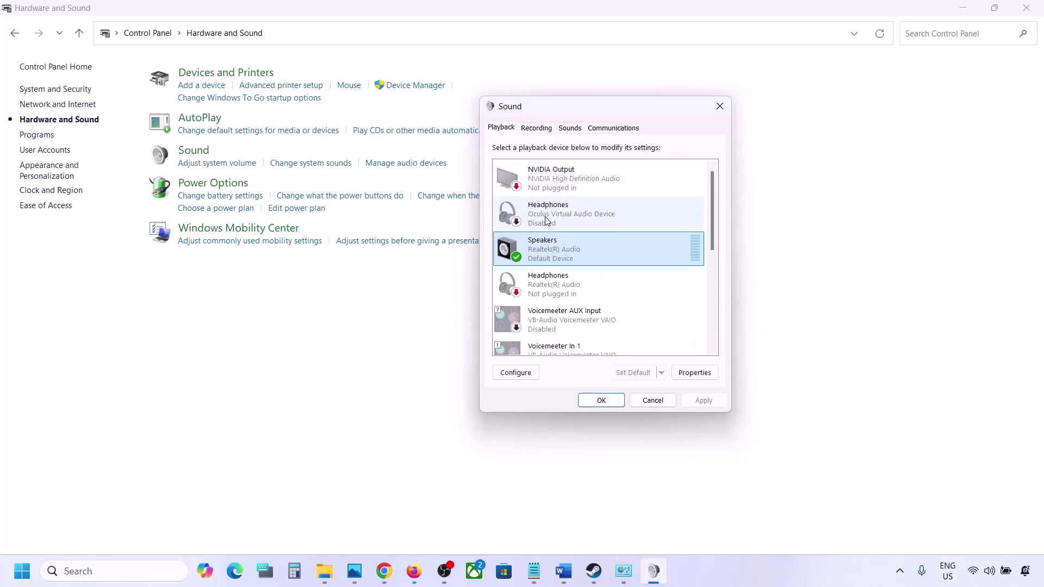
click(536, 129)
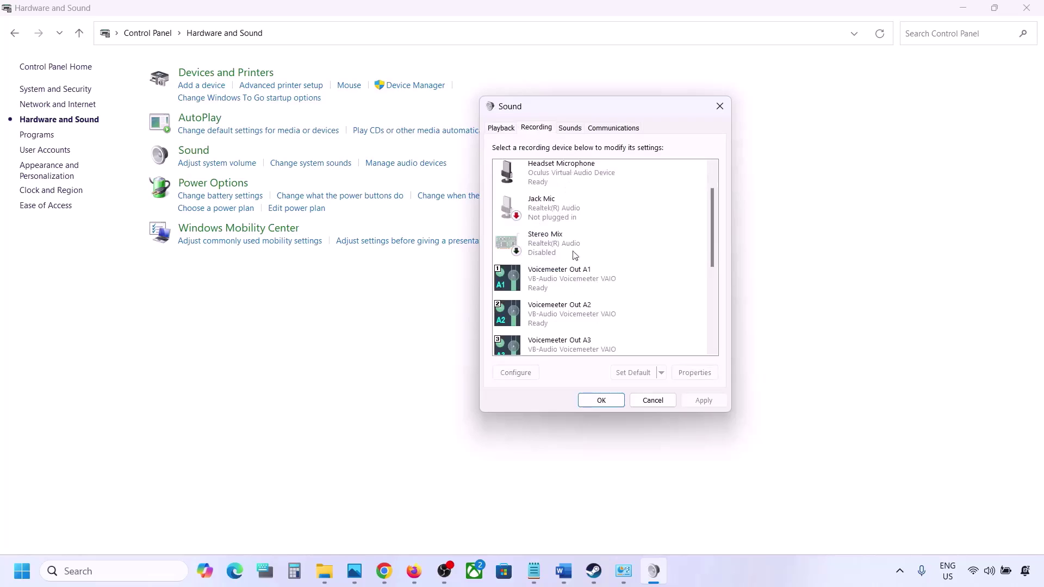
scroll(583, 265, up, 1)
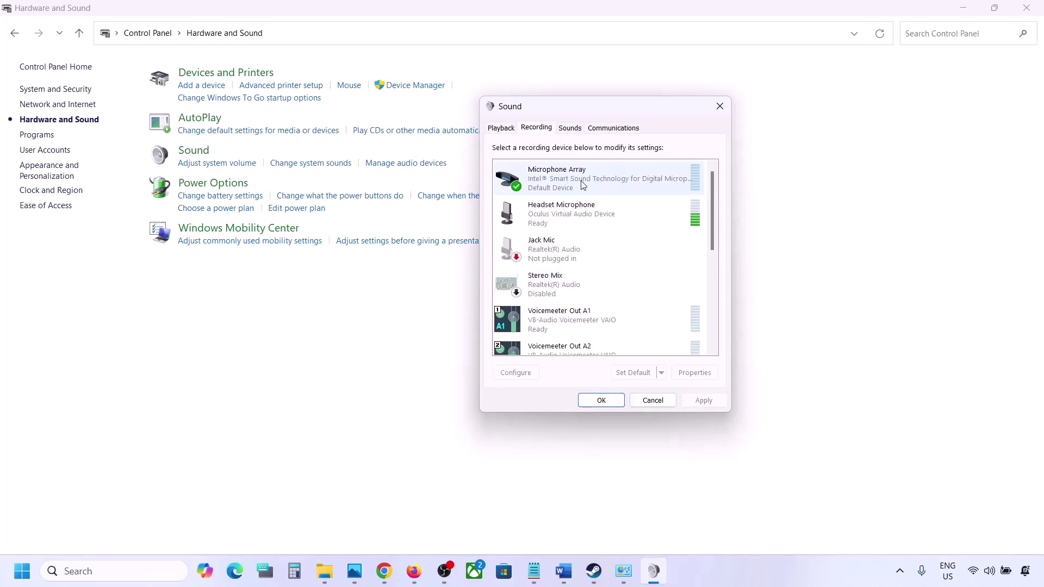
Disable the Headset Microphone recording device, return to Playback, and close the Sound dialog
click(551, 219)
right_click(551, 218)
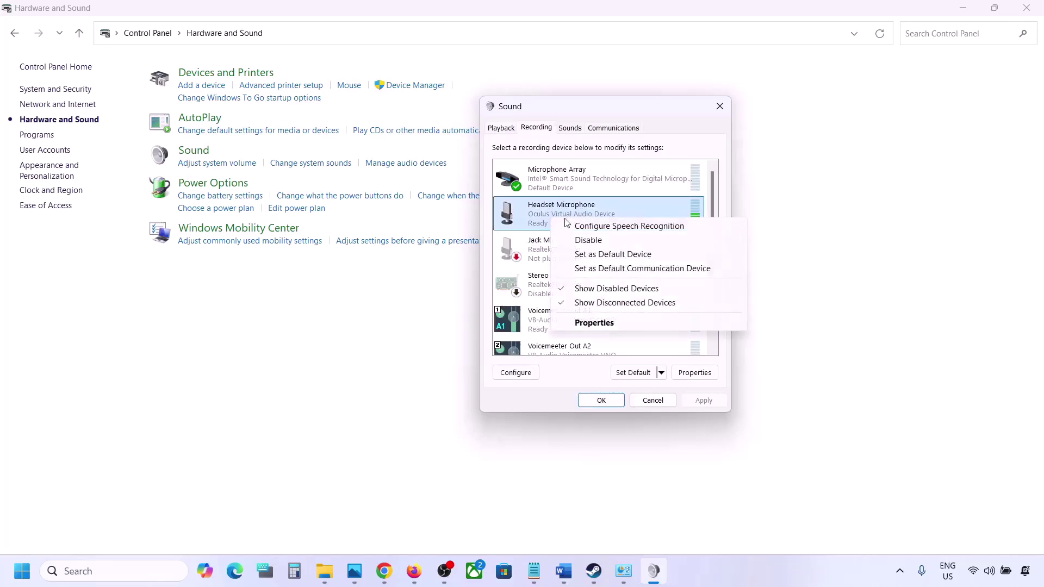
click(590, 241)
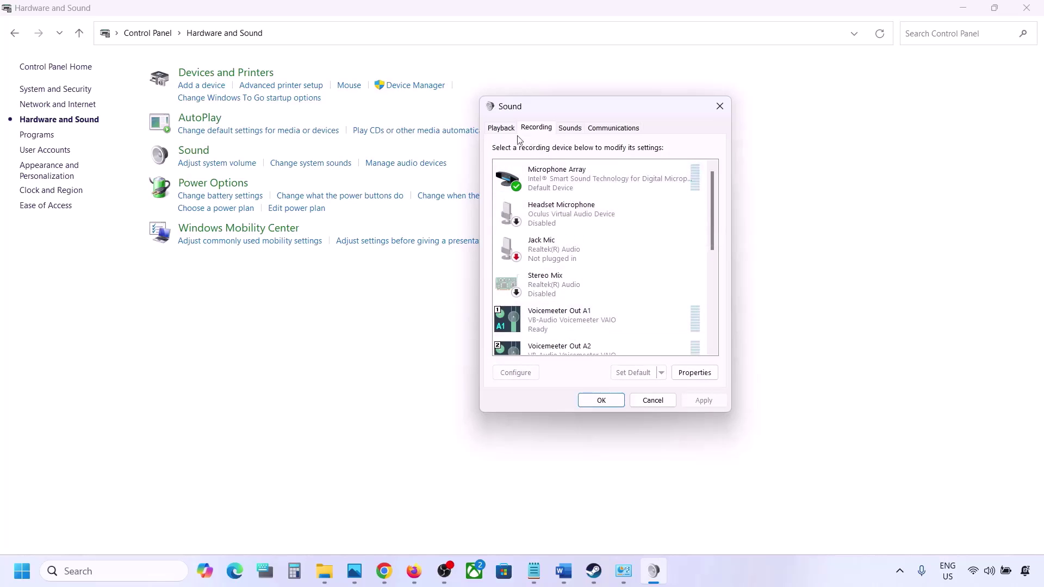
click(501, 128)
click(720, 106)
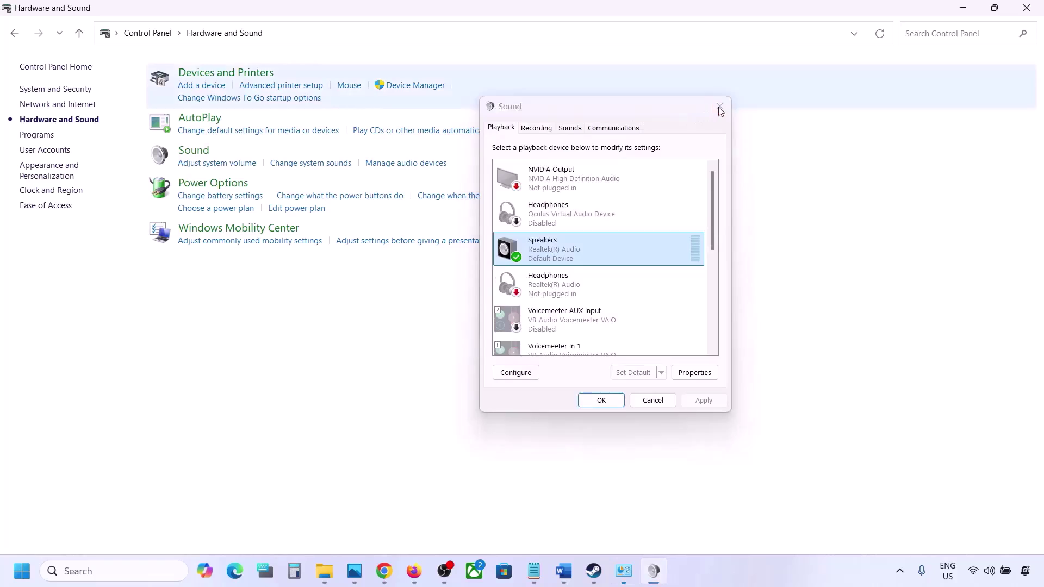
Open Device Manager and expand Sound, video and game controllers
right_click(22, 583)
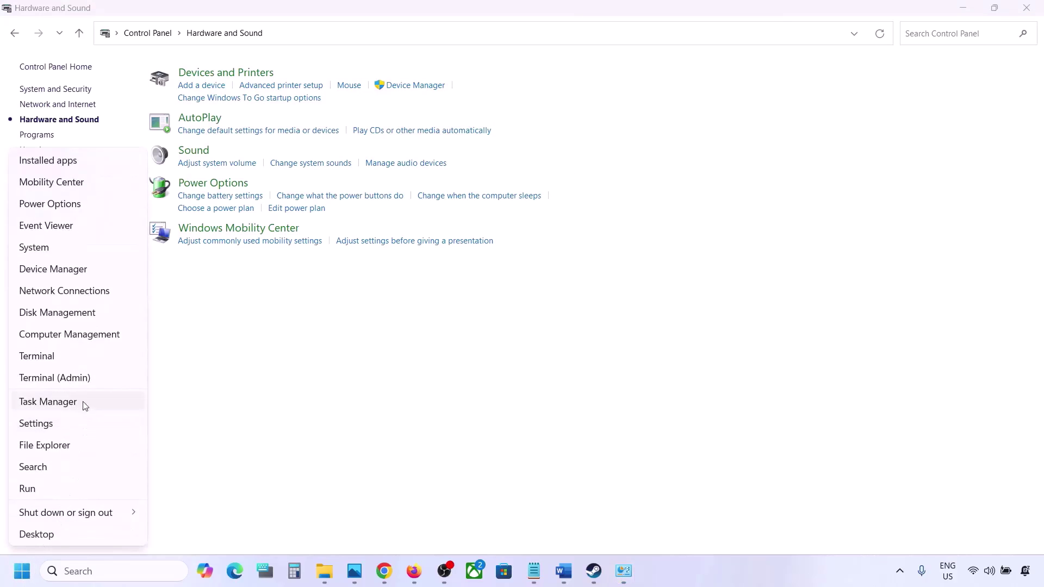
click(56, 270)
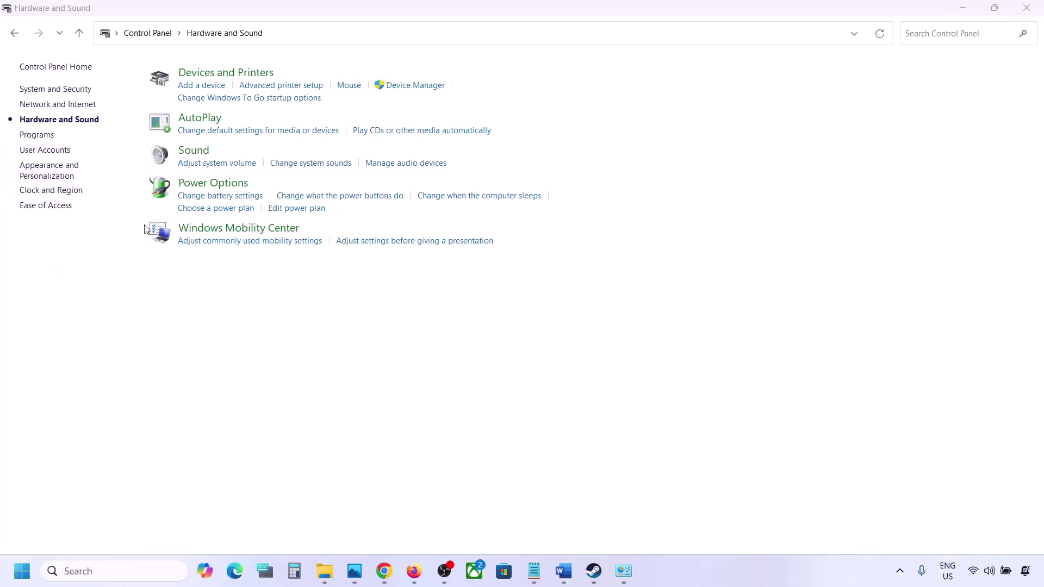
scroll(148, 262, down, 1)
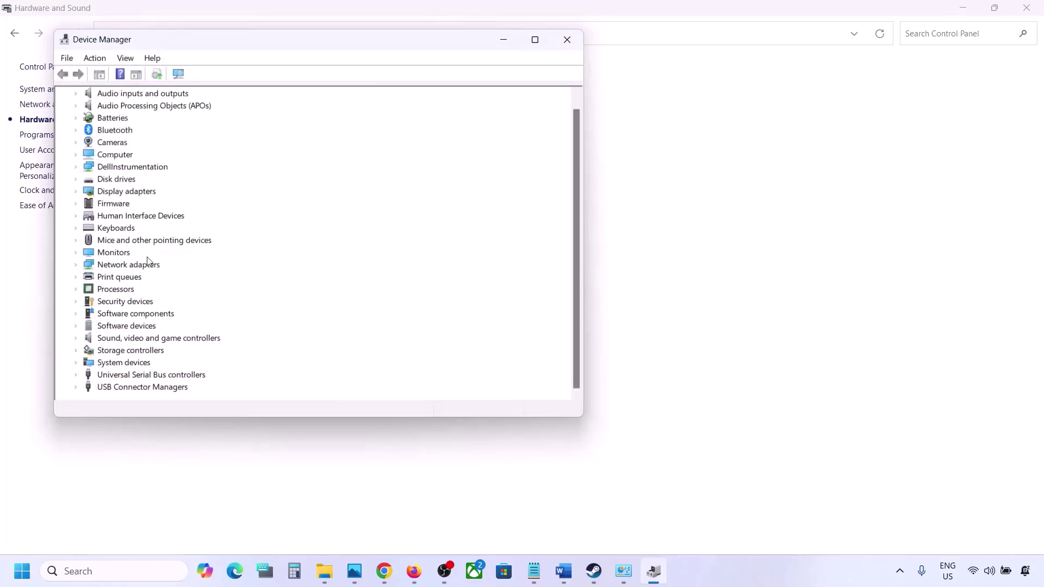
click(76, 341)
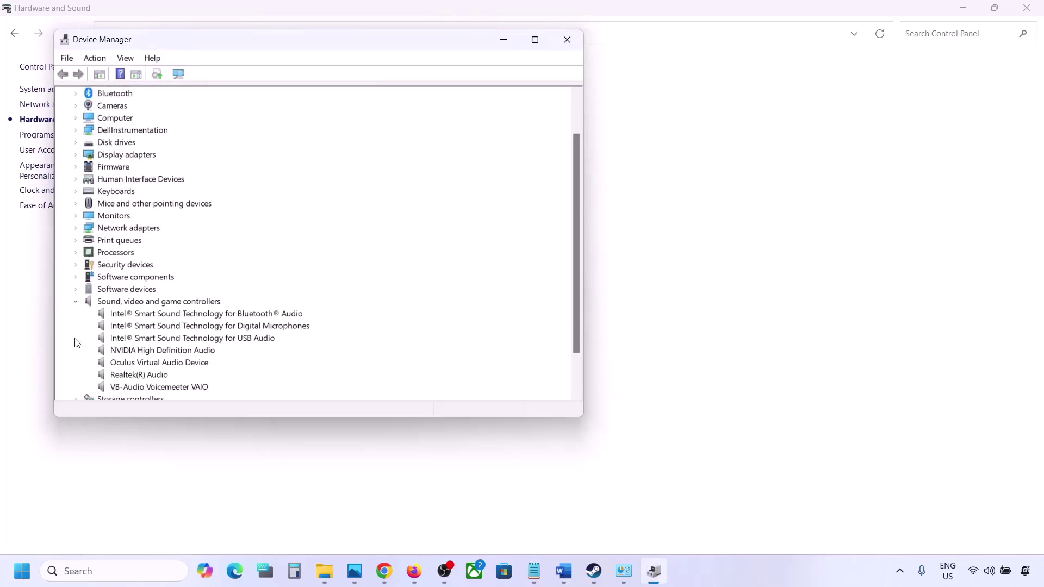
scroll(137, 328, down, 2)
click(144, 326)
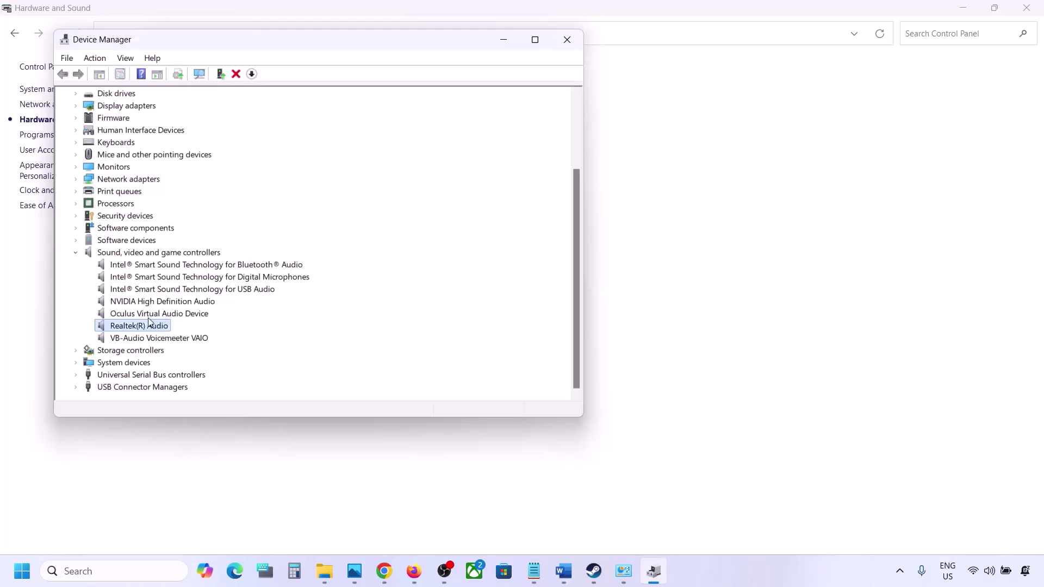
Disable VB-Audio Voicemeeter VAIO and the Oculus Virtual Audio Device
click(142, 340)
right_click(143, 340)
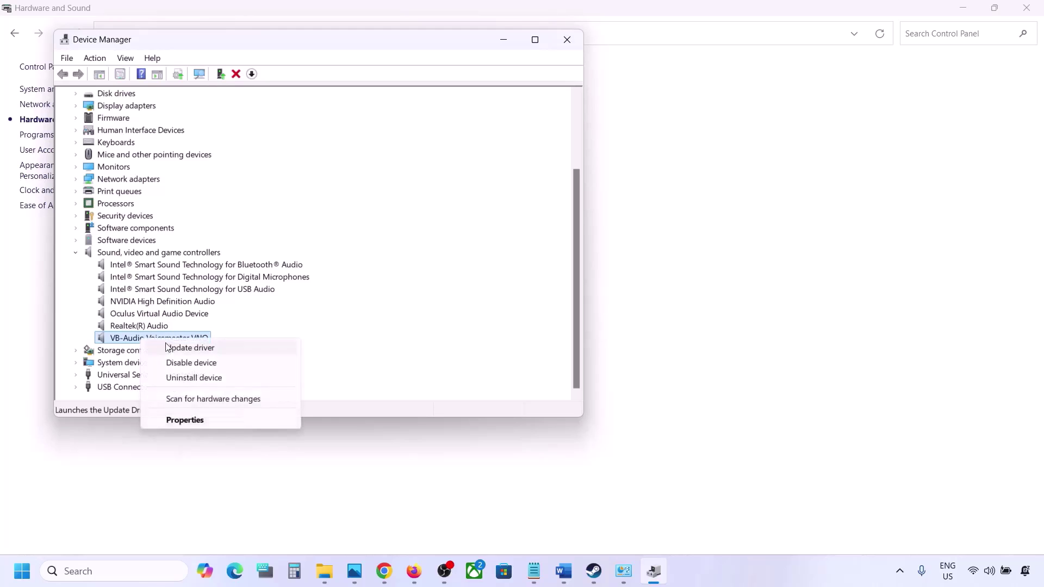
click(177, 362)
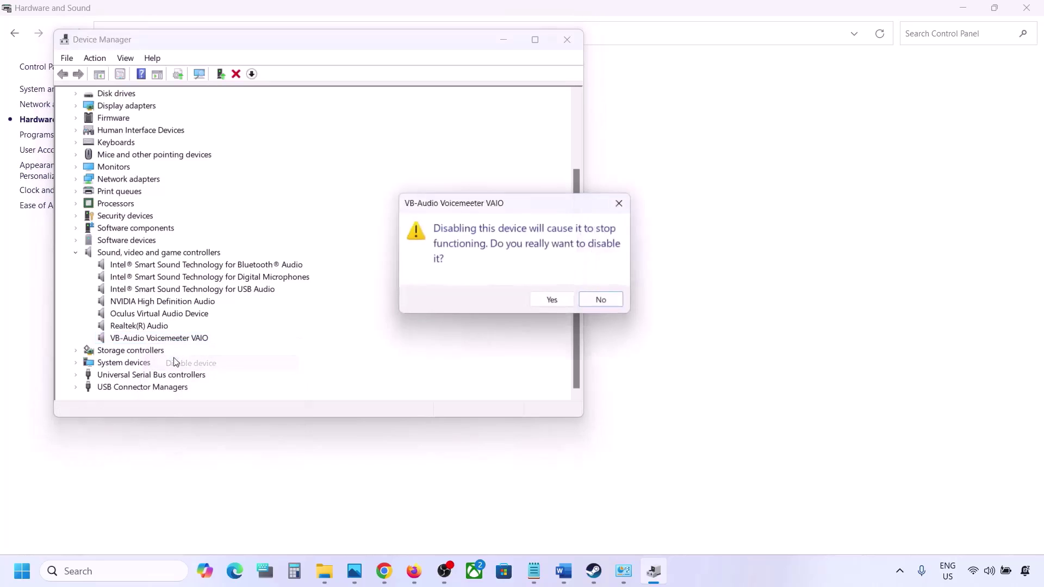
click(547, 303)
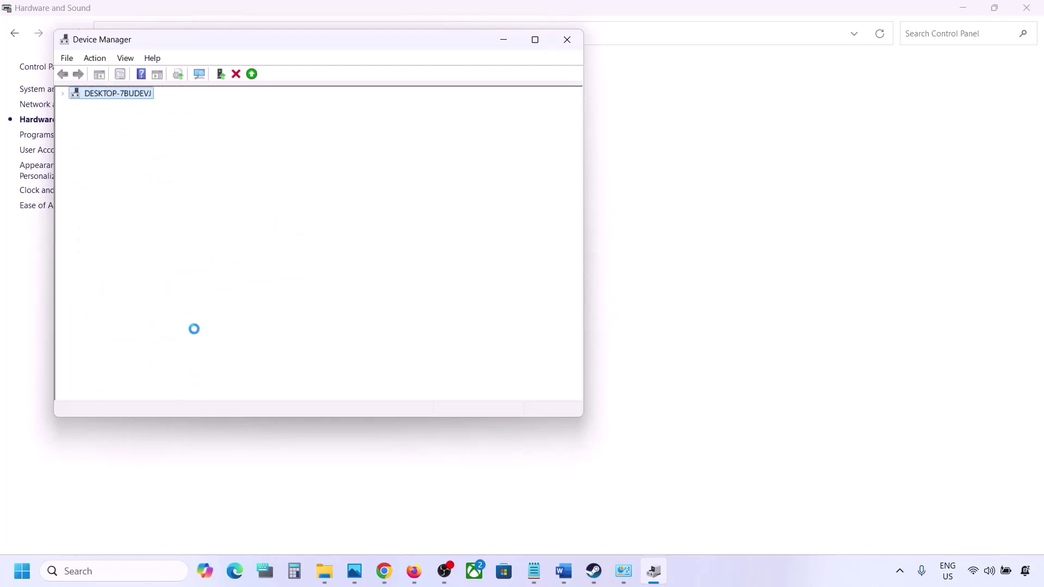
scroll(175, 354, down, 1)
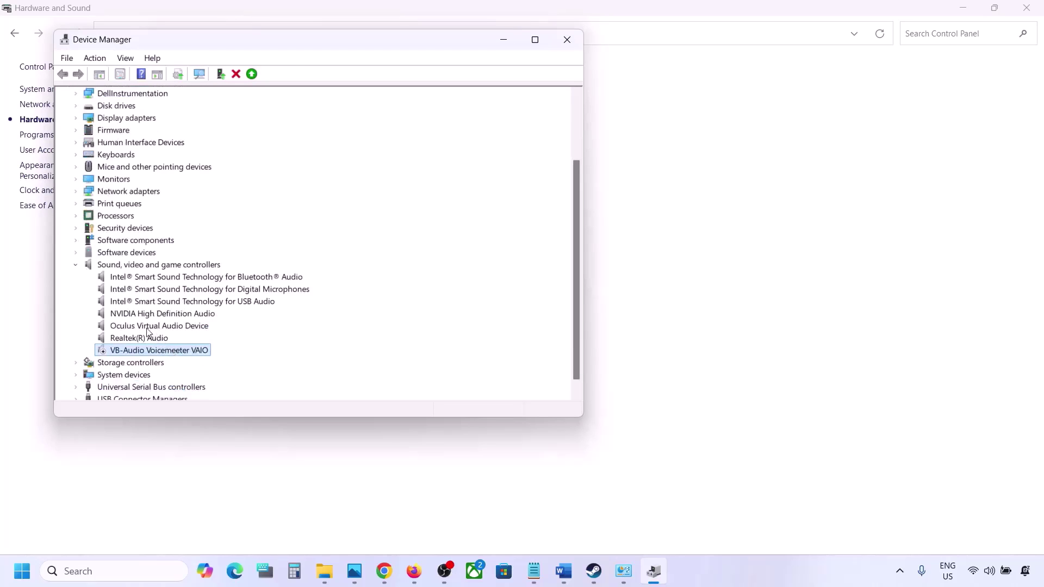
click(146, 327)
right_click(146, 328)
click(197, 353)
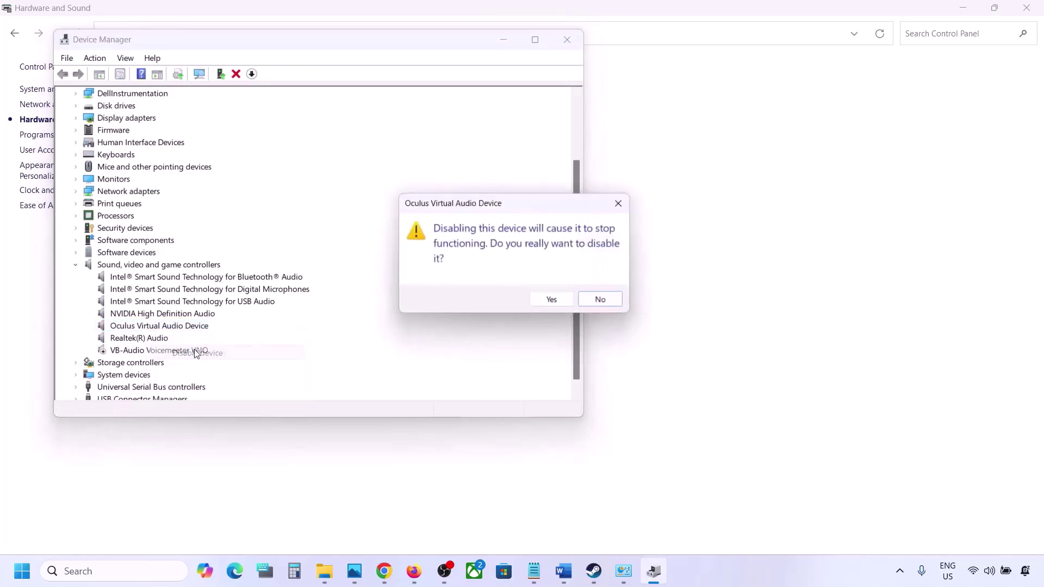
click(551, 299)
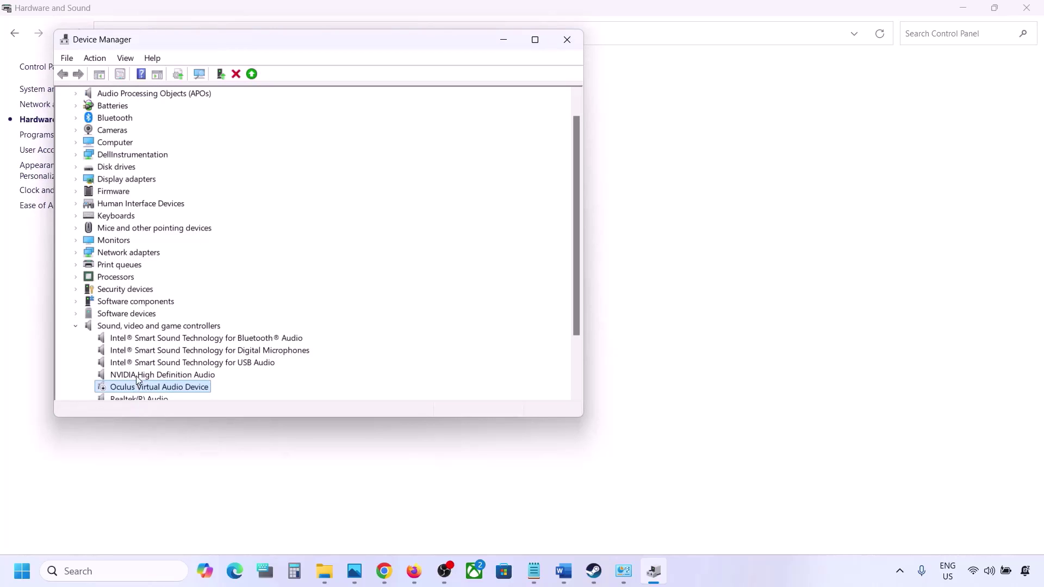
Disable NVIDIA High Definition Audio and the Intel Smart Sound Bluetooth audio device
click(137, 376)
right_click(137, 376)
click(181, 401)
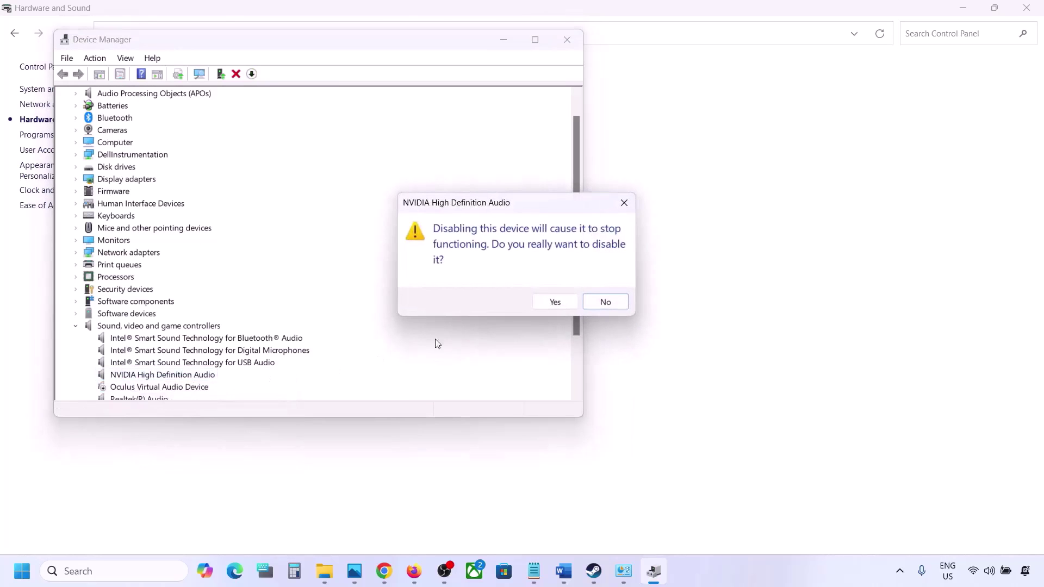
click(541, 301)
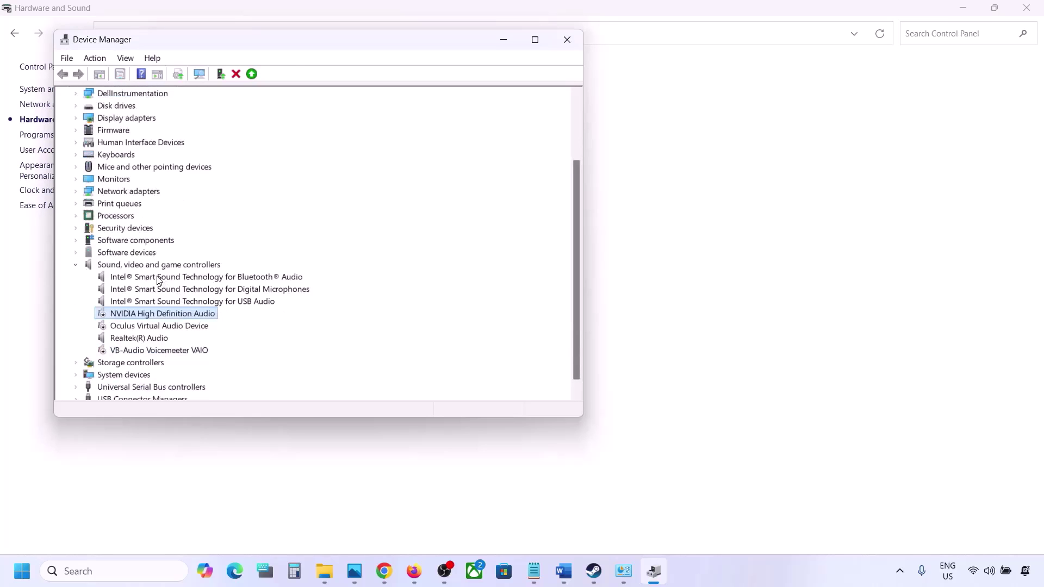
click(159, 279)
right_click(158, 278)
click(203, 302)
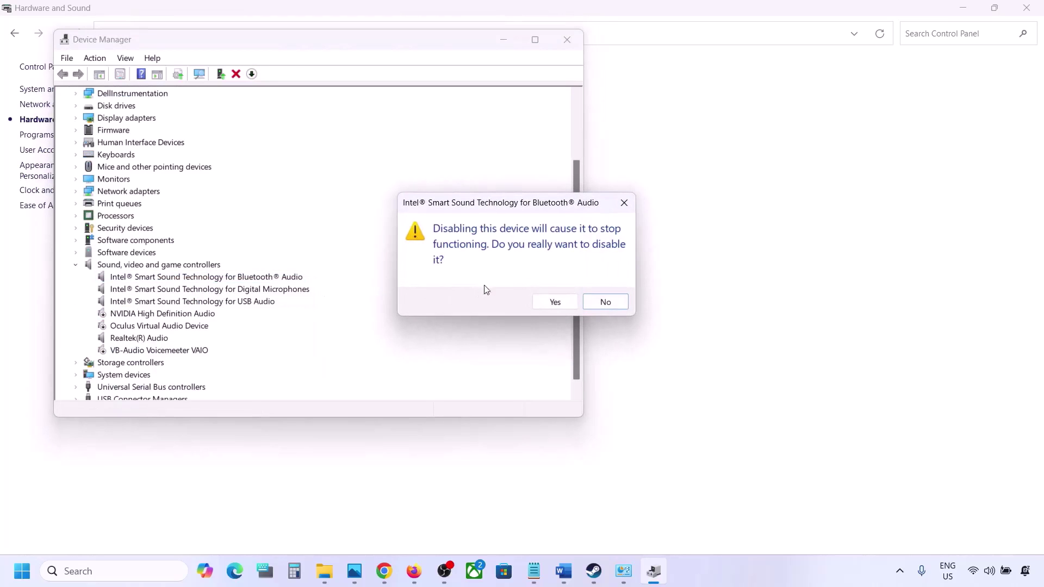
click(551, 302)
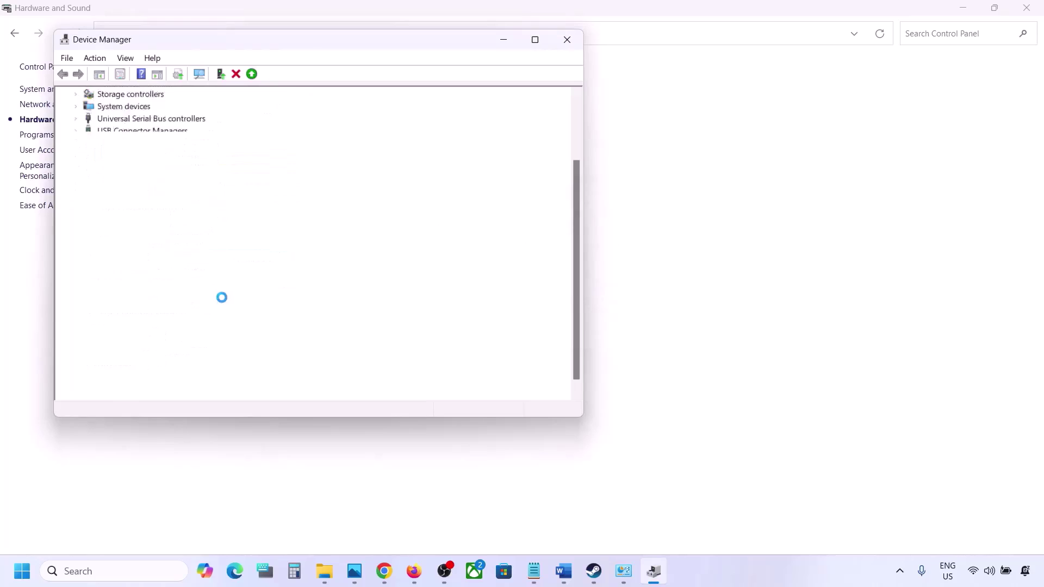
Disable the Intel Smart Sound Digital Microphones device and decline the restart
click(177, 302)
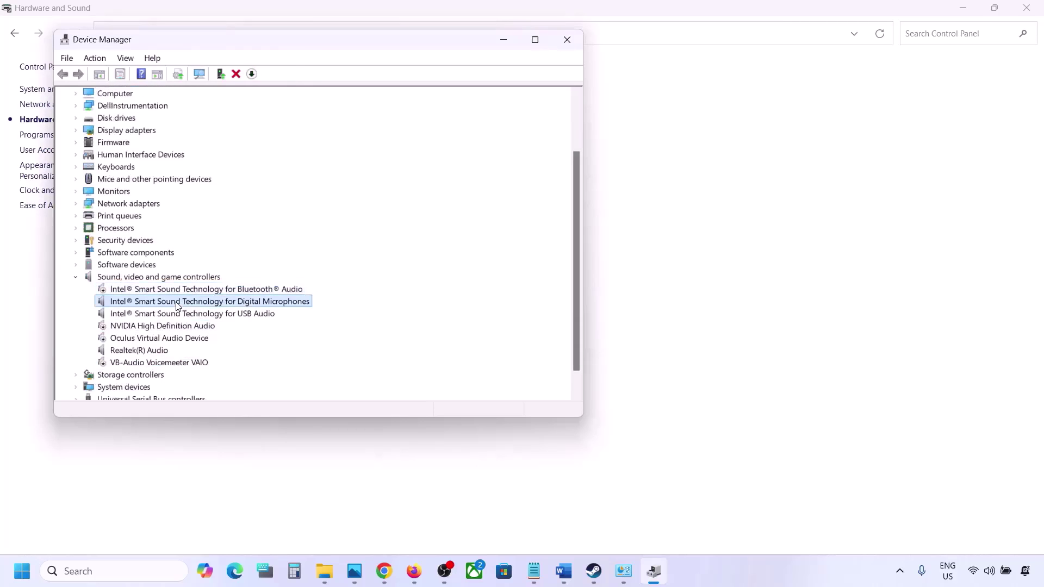
right_click(176, 303)
click(225, 328)
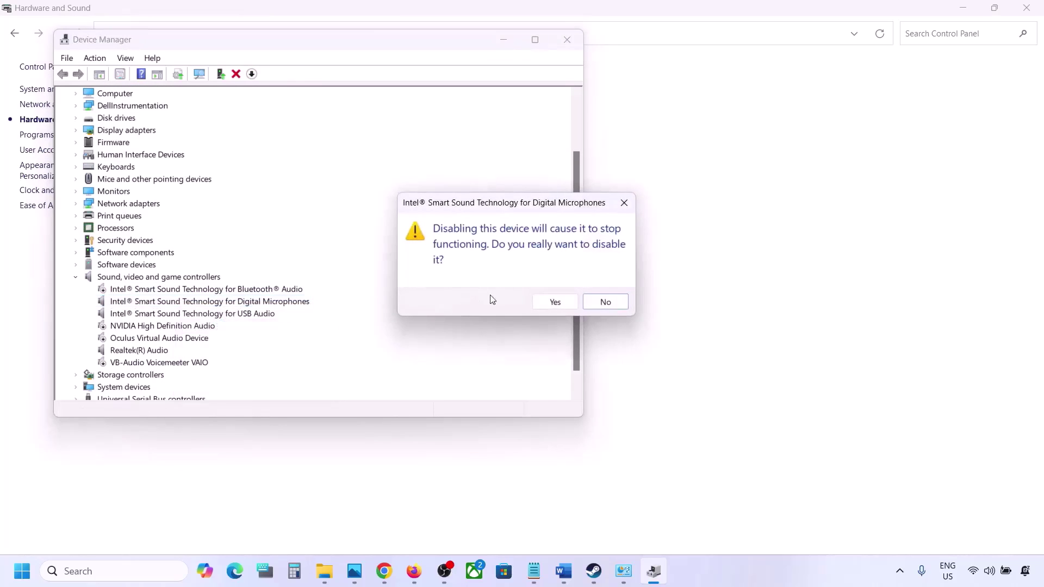
click(554, 297)
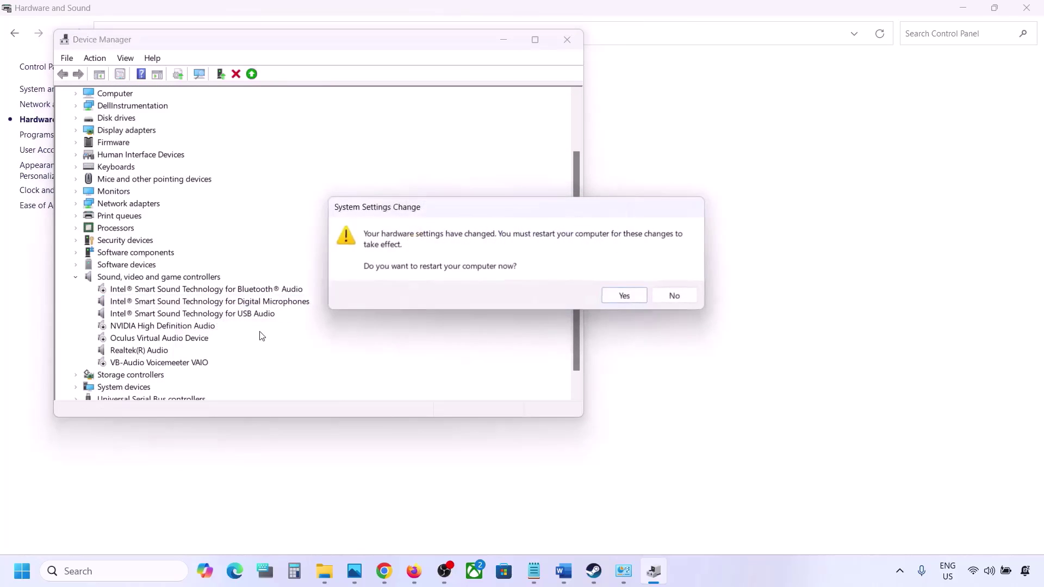
click(676, 296)
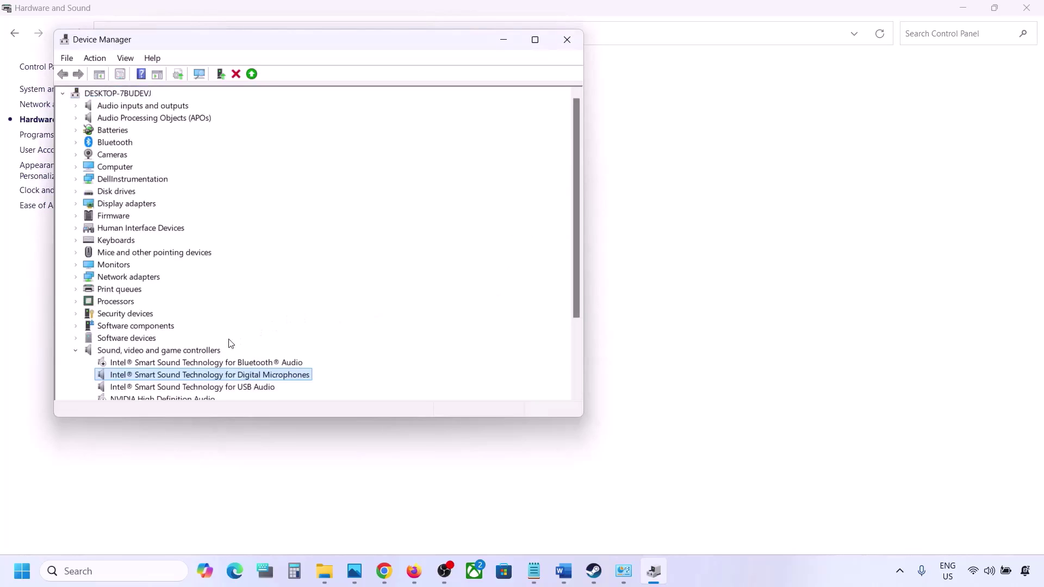
Disable Intel Smart Sound USB Audio, leaving Realtek(R) Audio enabled
click(153, 315)
right_click(166, 315)
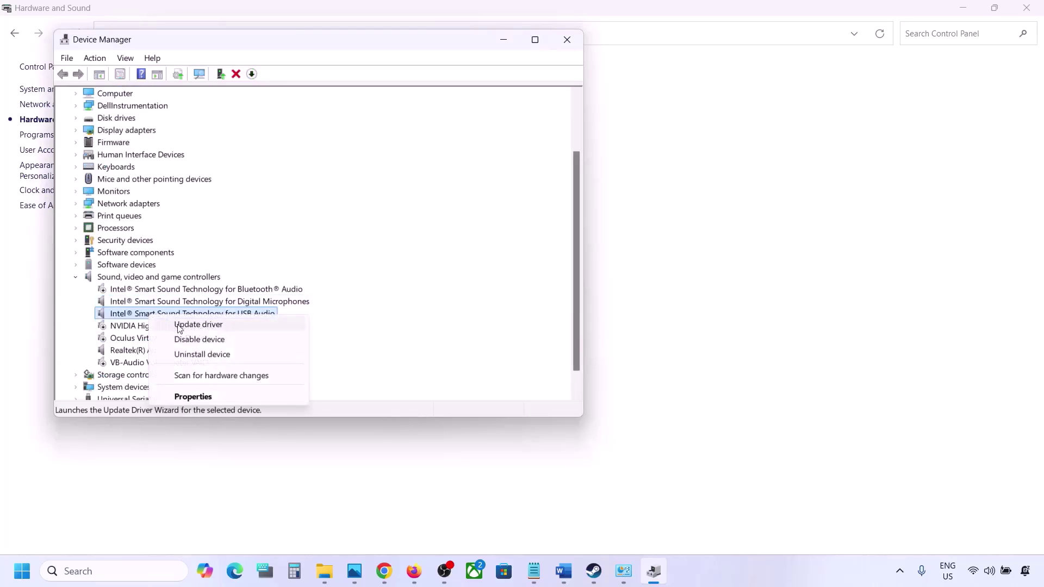
click(188, 339)
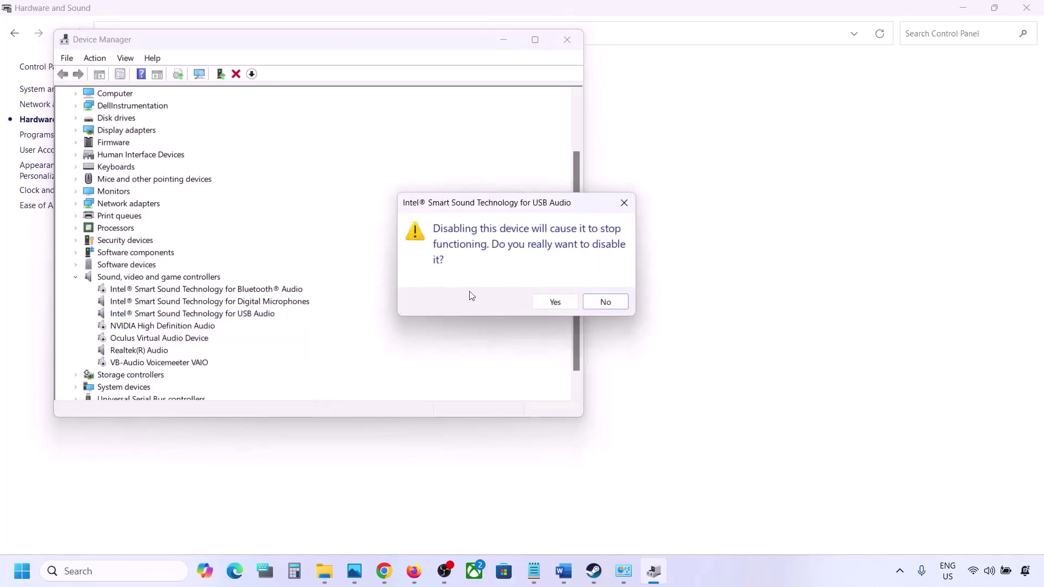
click(555, 302)
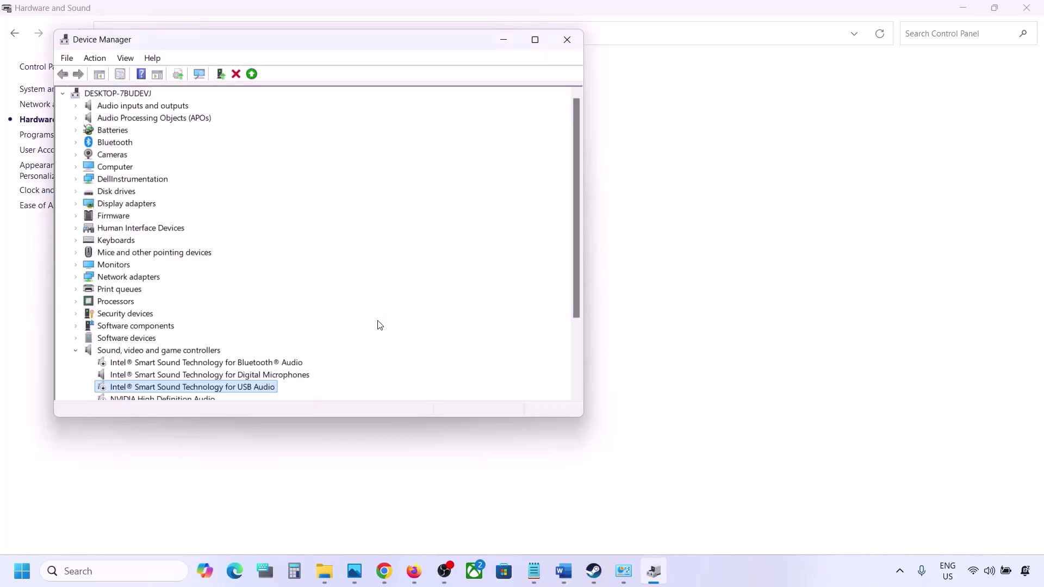
scroll(285, 342, down, 3)
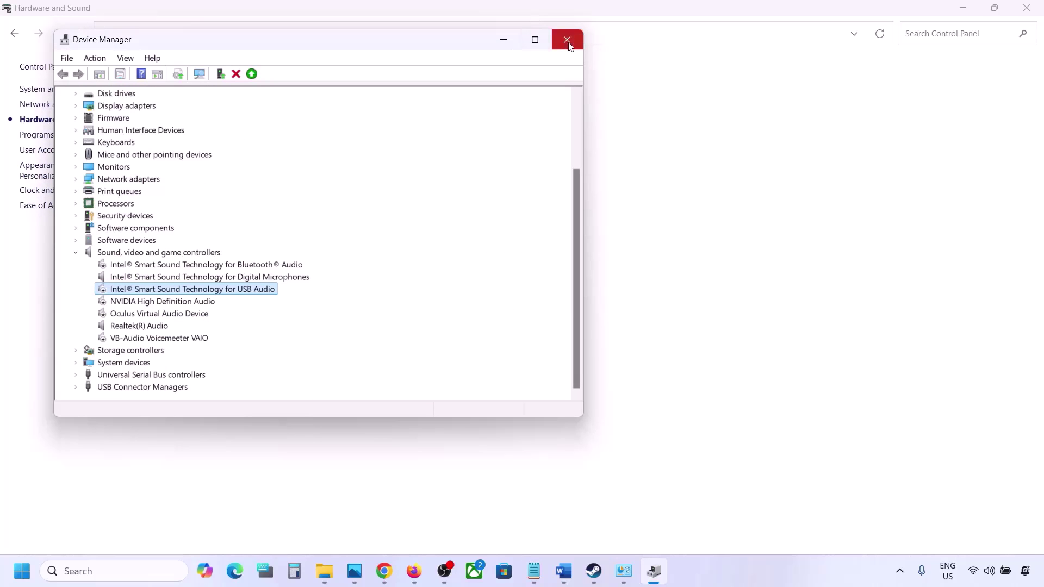
click(120, 325)
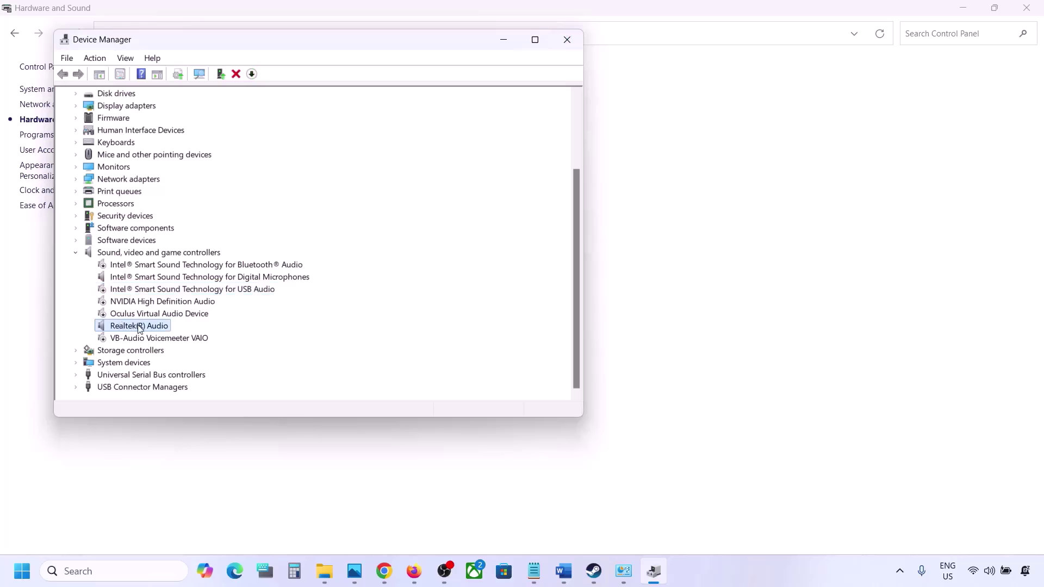
right_click(138, 326)
key(Escape)
Close Device Manager and copy Step 8's shell::: command from the Word guide
click(568, 43)
click(568, 572)
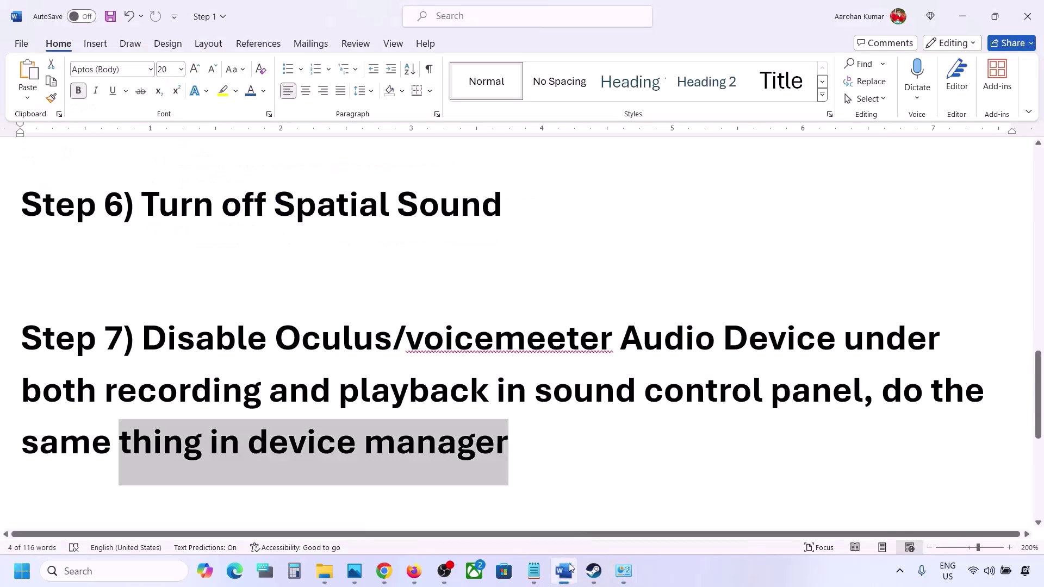
scroll(448, 457, down, 3)
scroll(449, 454, down, 1)
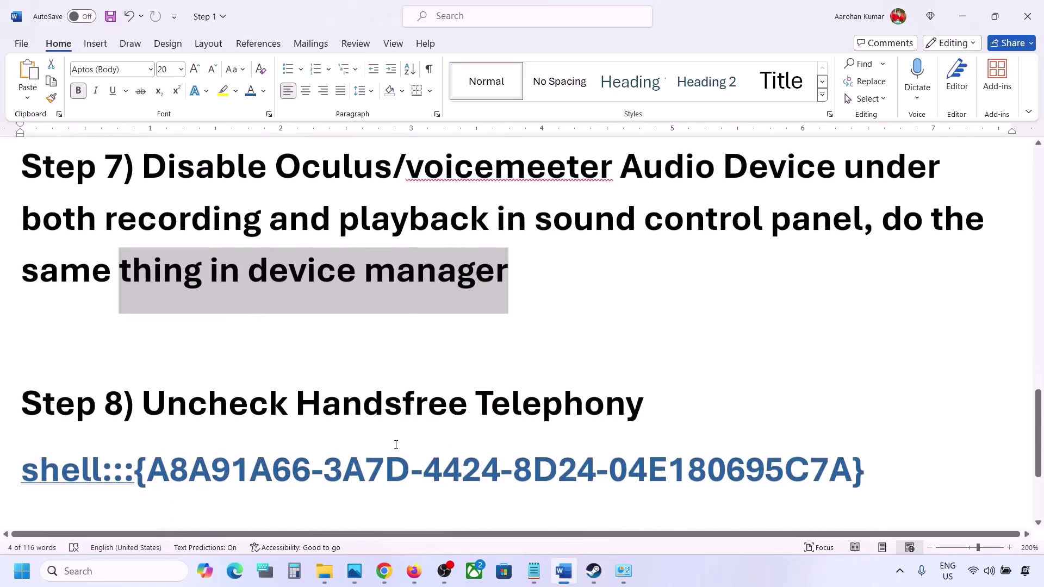
drag(146, 363, 646, 362)
drag(650, 411, 48, 421)
right_click(48, 422)
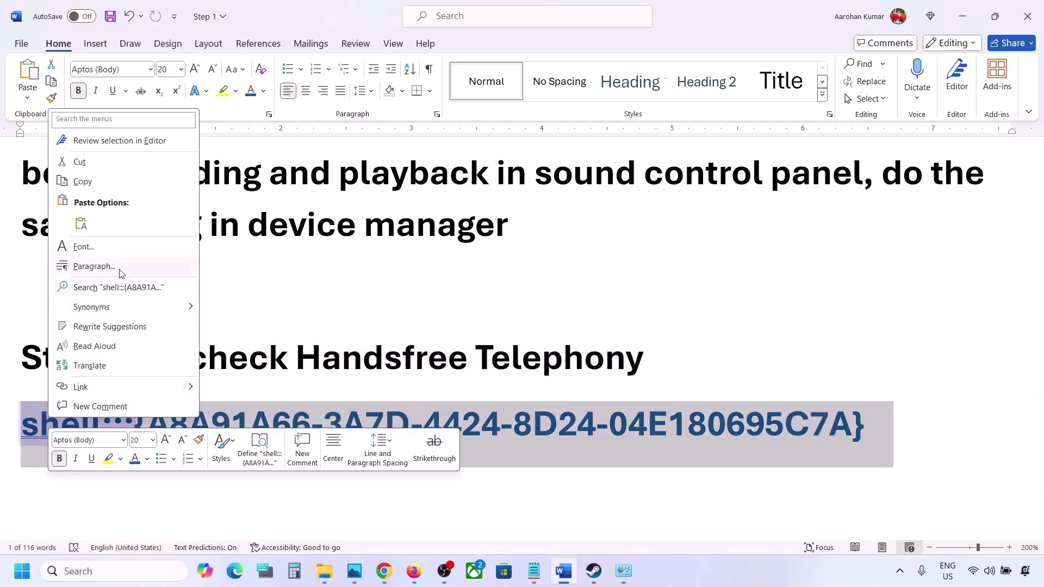
click(82, 185)
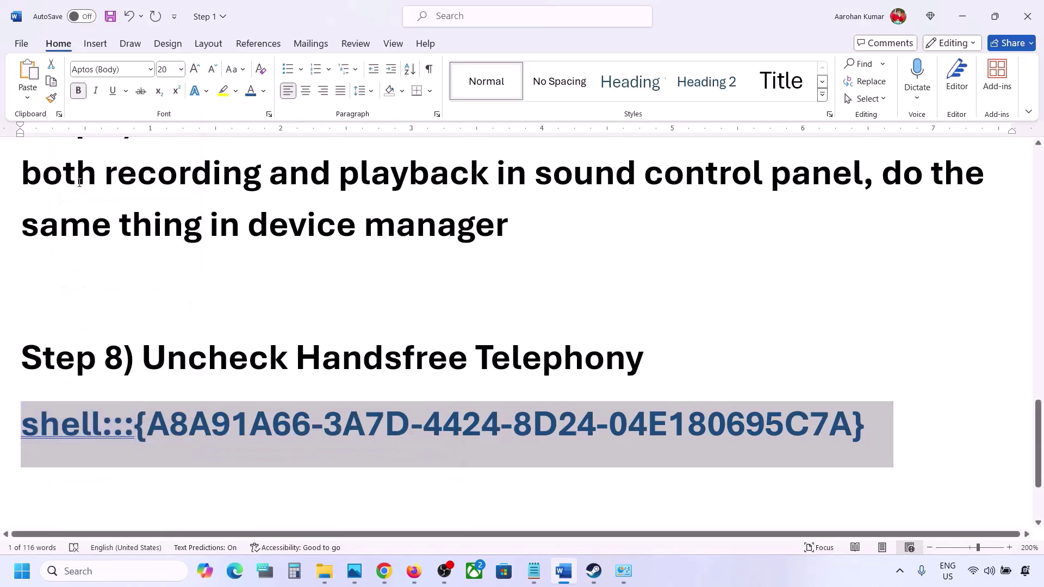
Paste the shell command into the Run dialog and run it
click(103, 569)
text(run)
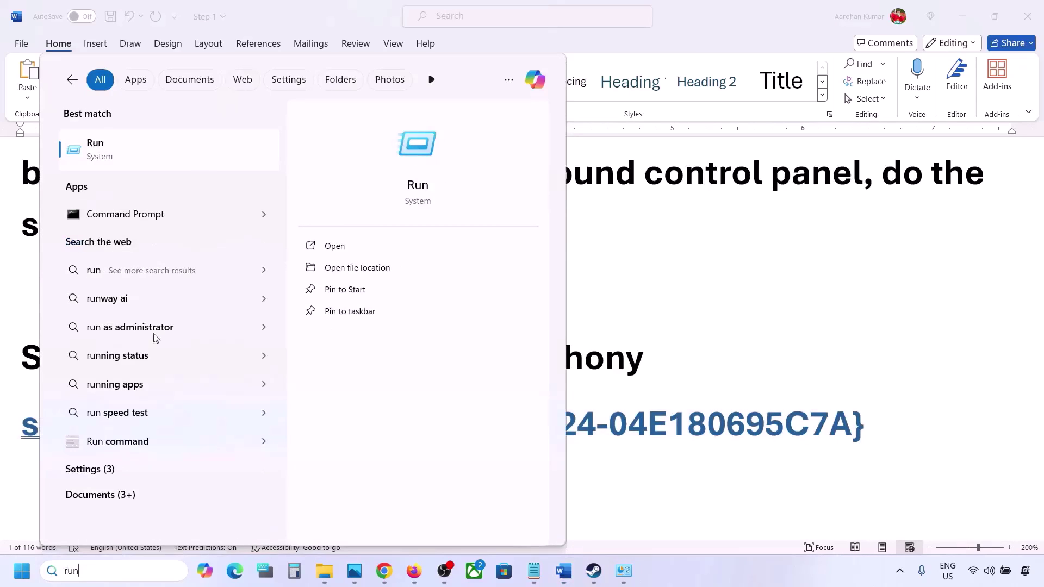
click(144, 162)
text(v)
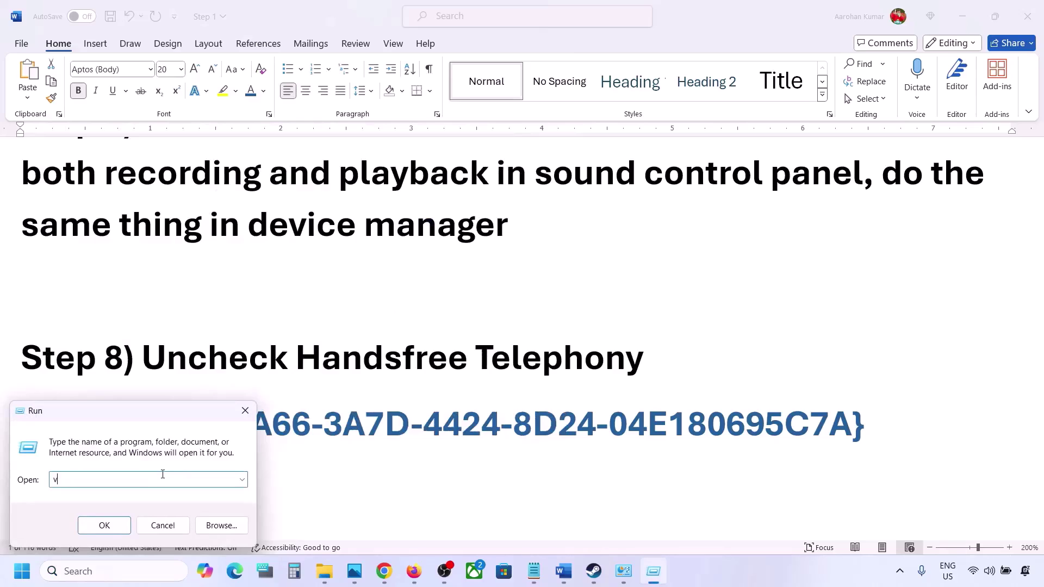
key(ctrl+v)
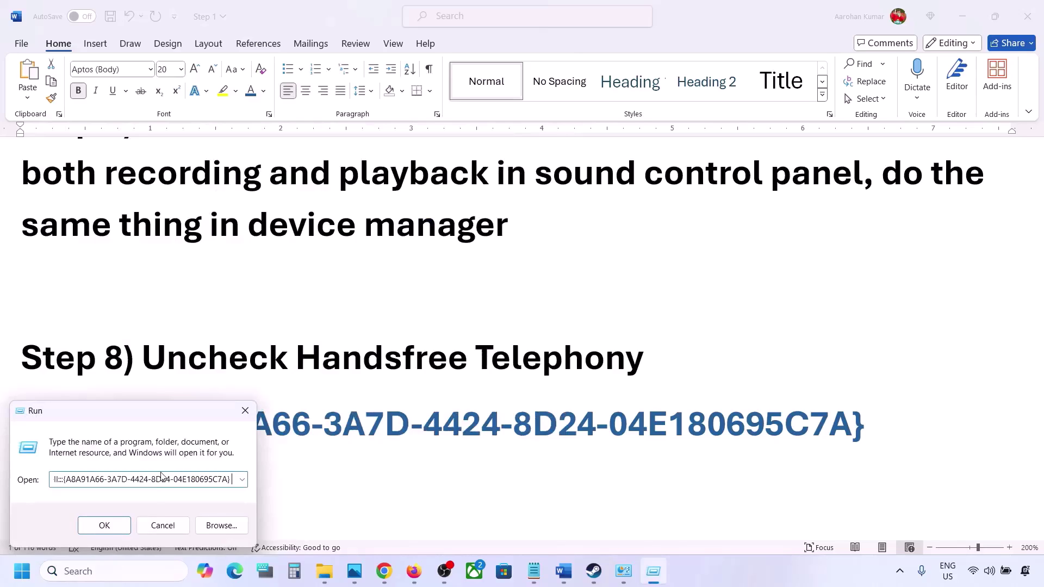
click(121, 529)
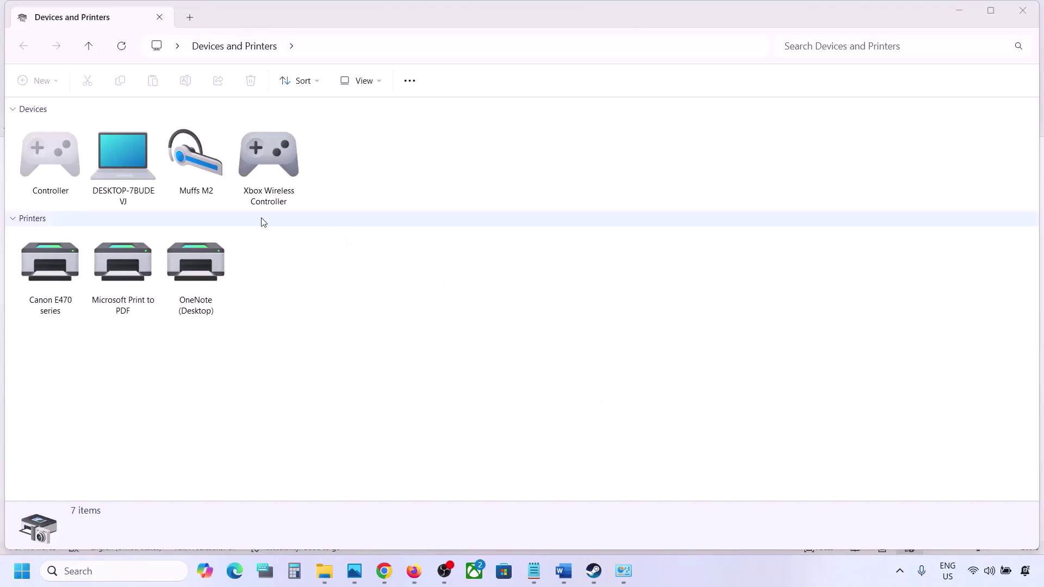
Uncheck the Handsfree Telephony service in the Muffs M2 headset's properties and apply it
right_click(202, 158)
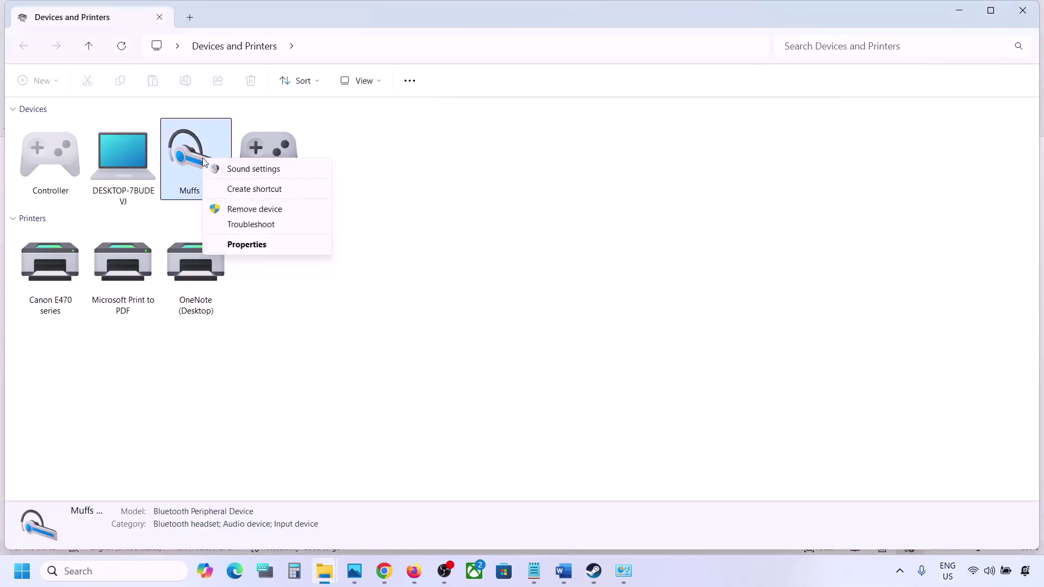
click(242, 245)
drag(373, 170, 487, 146)
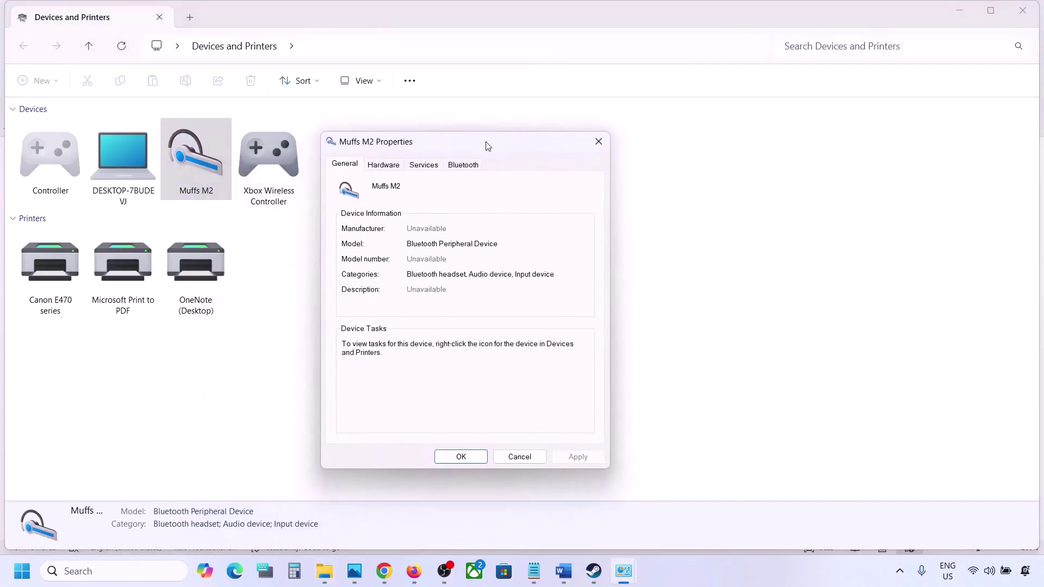
click(465, 165)
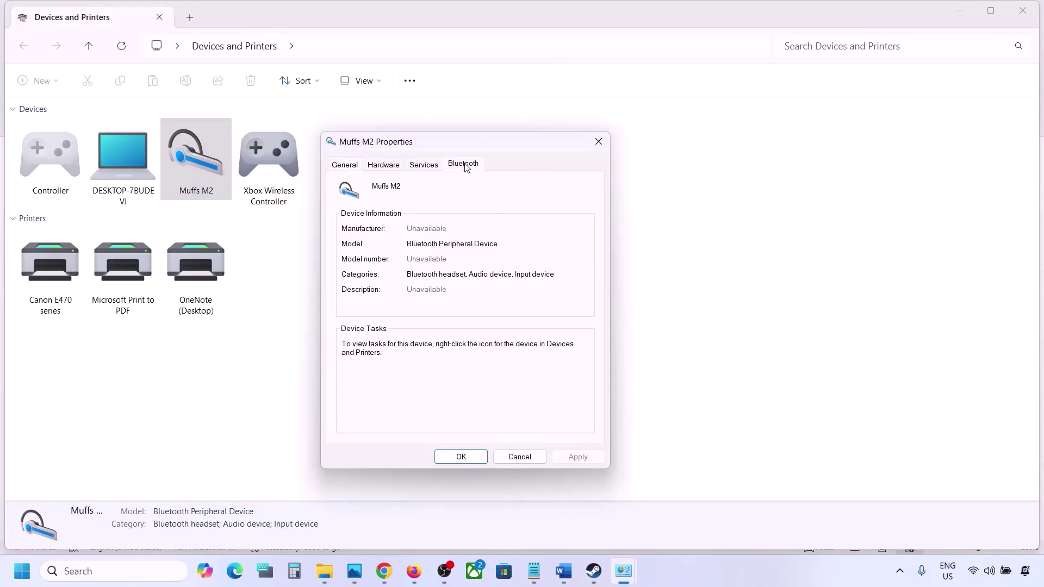
click(433, 171)
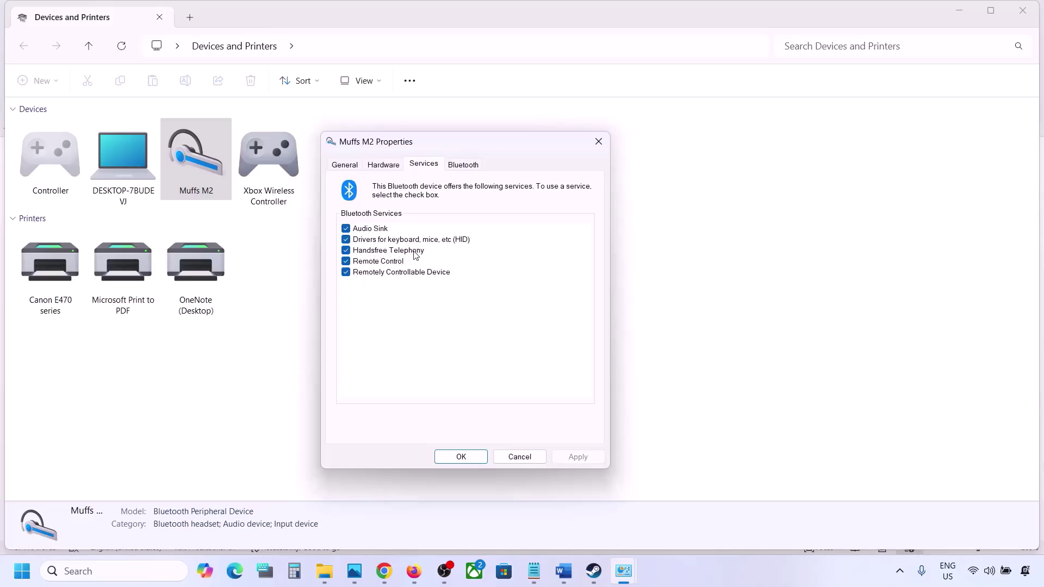
click(347, 251)
click(571, 456)
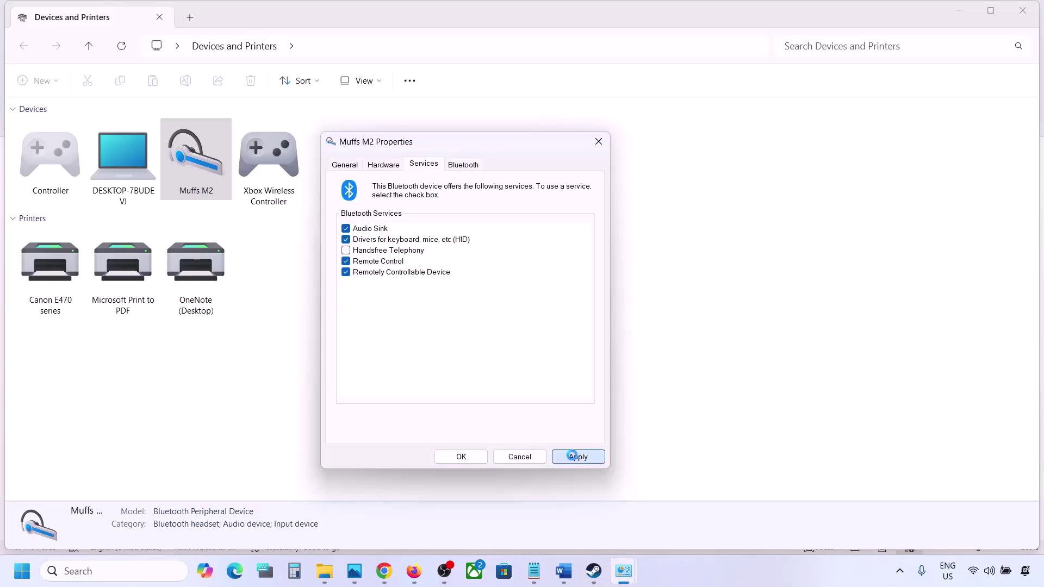
click(466, 456)
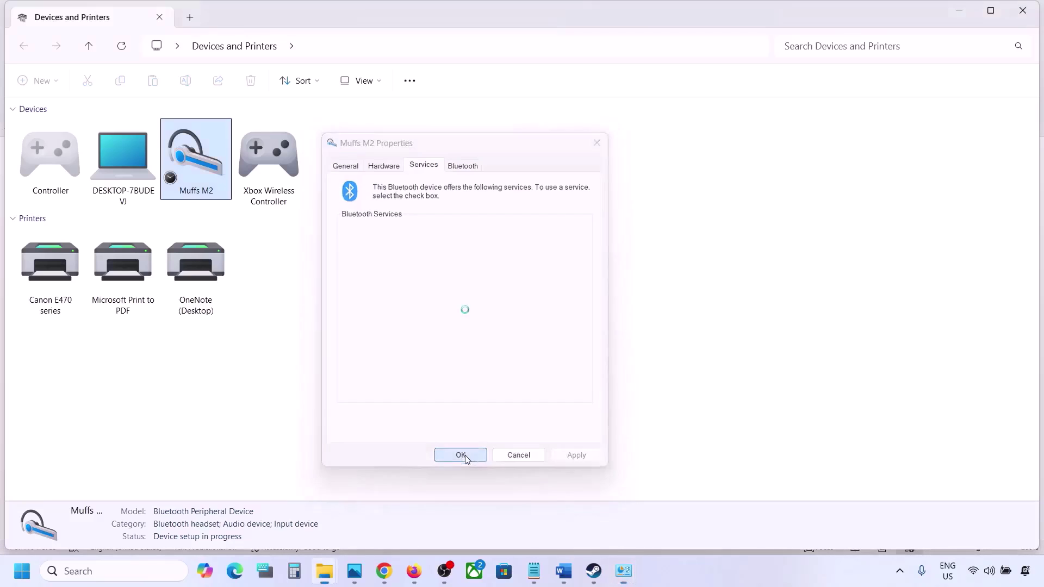
Return to the Word notes and highlight 'Install Audio Driver' in Step 10
click(594, 575)
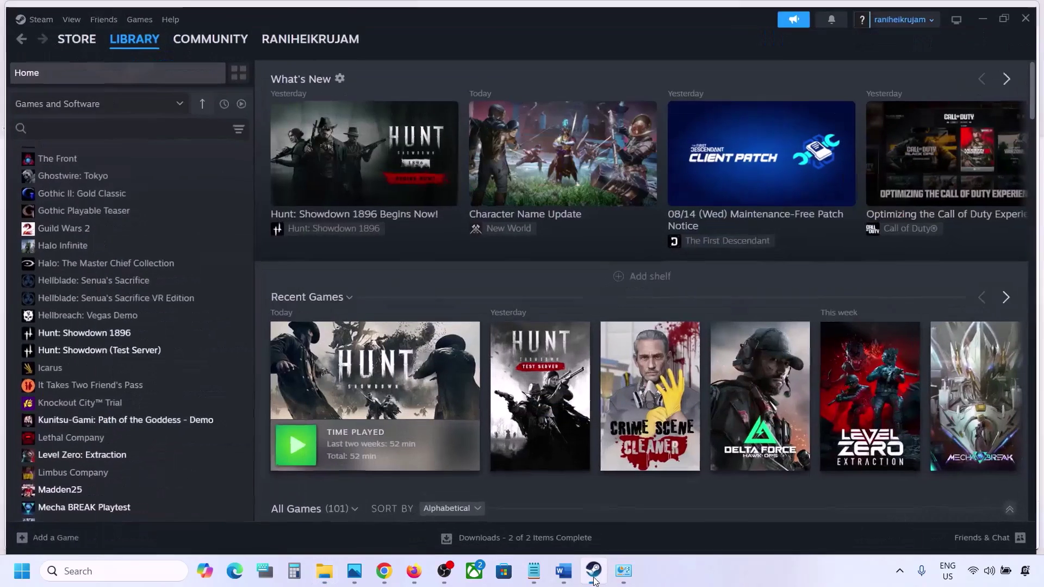
click(563, 571)
scroll(461, 390, down, 3)
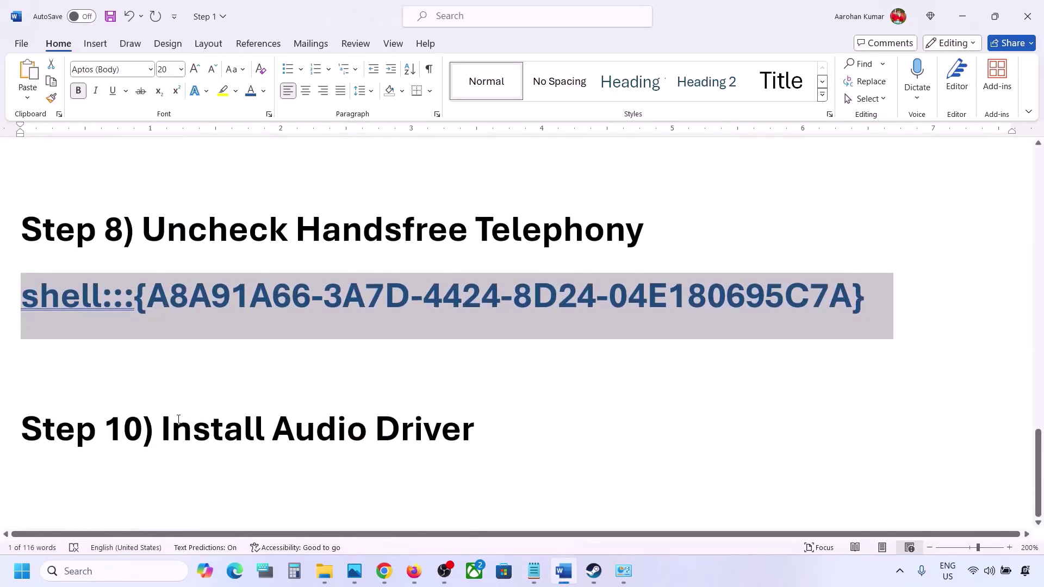
drag(178, 419, 474, 432)
Reinstall the Realtek Audio driver for Realtek(R) Audio from the available-drivers list, then close Device Manager
right_click(18, 574)
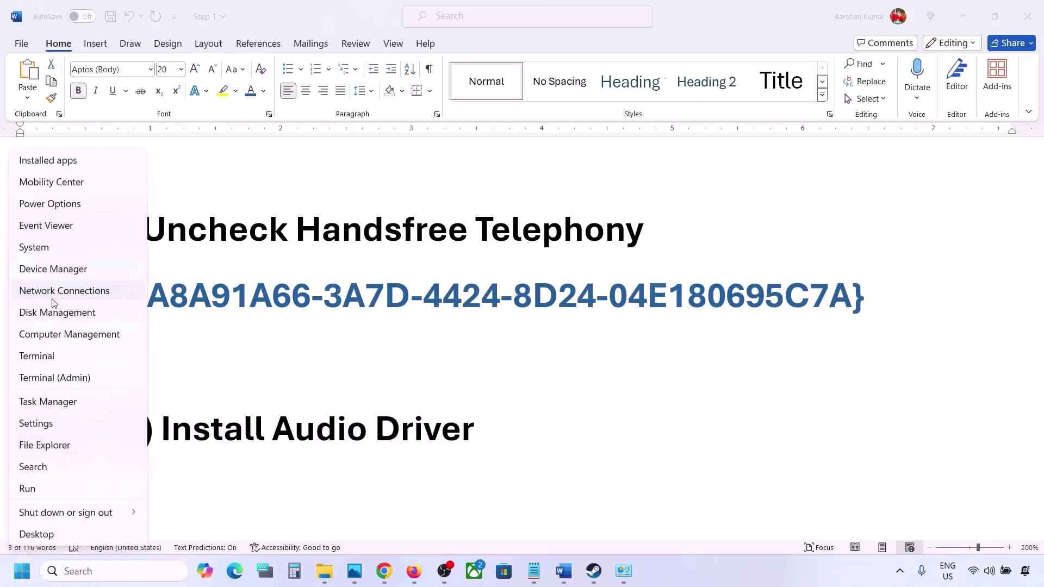
click(48, 270)
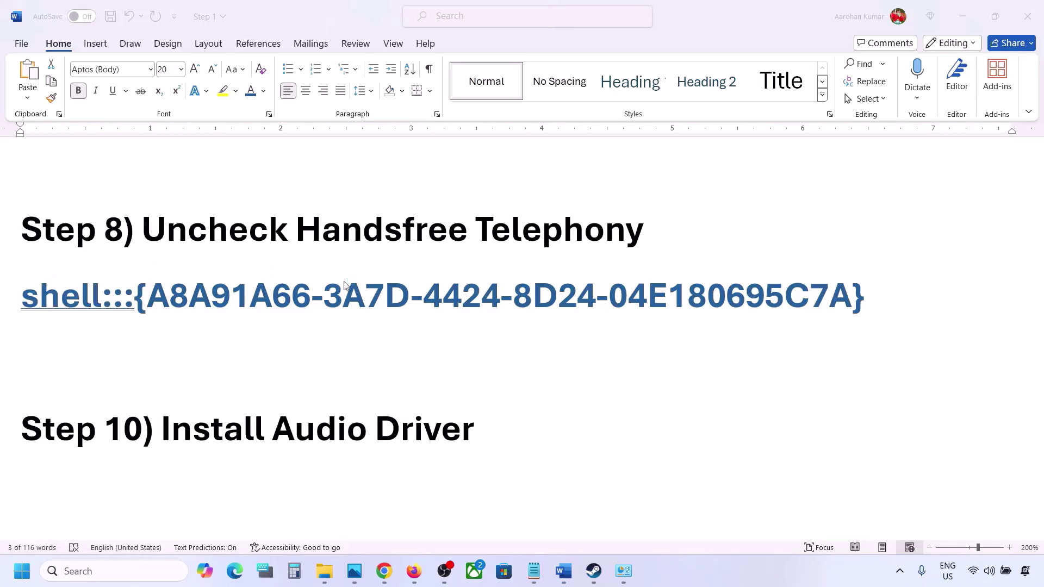
scroll(173, 358, down, 2)
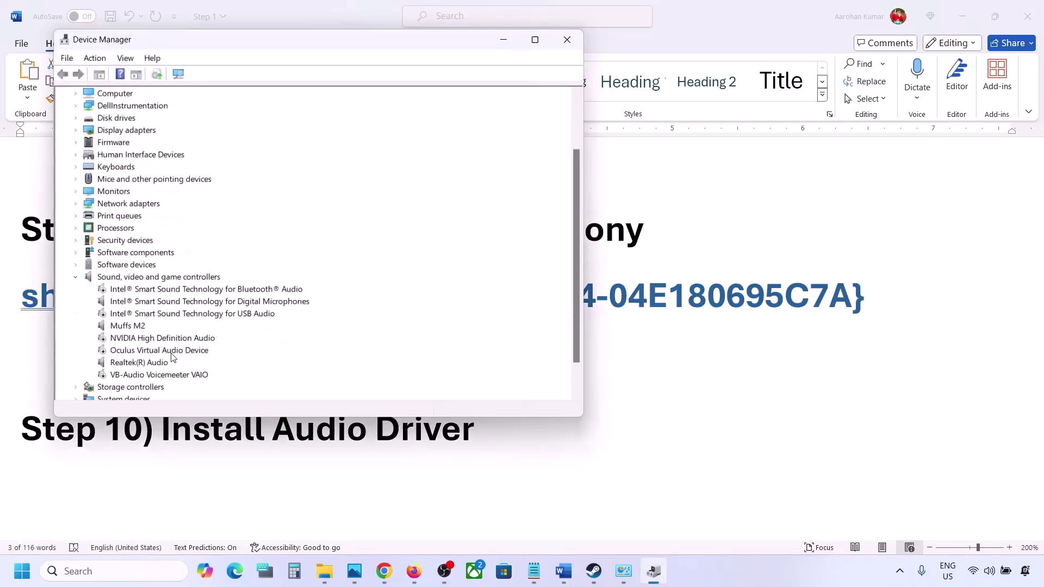
click(126, 364)
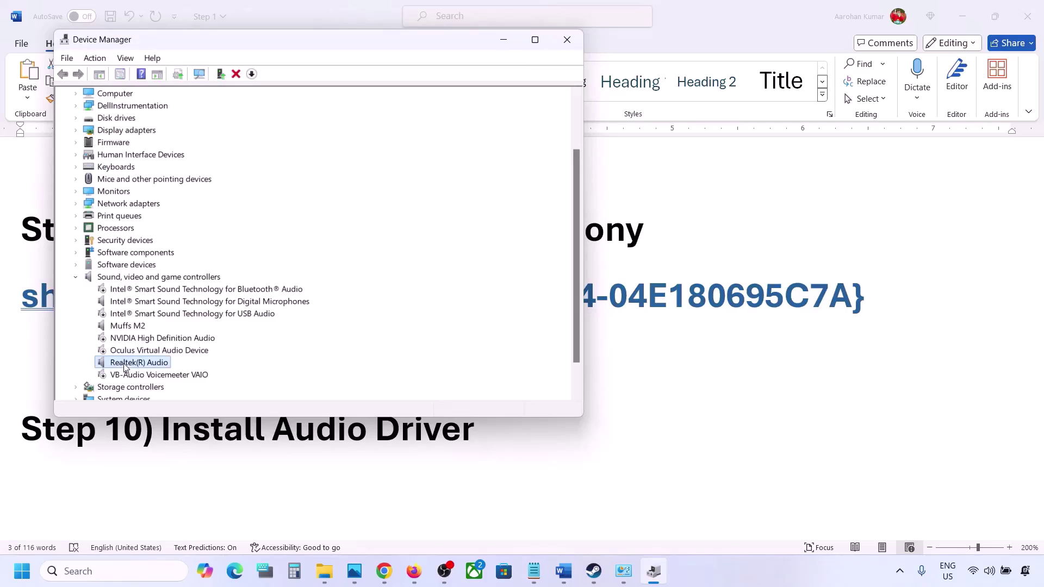
right_click(129, 367)
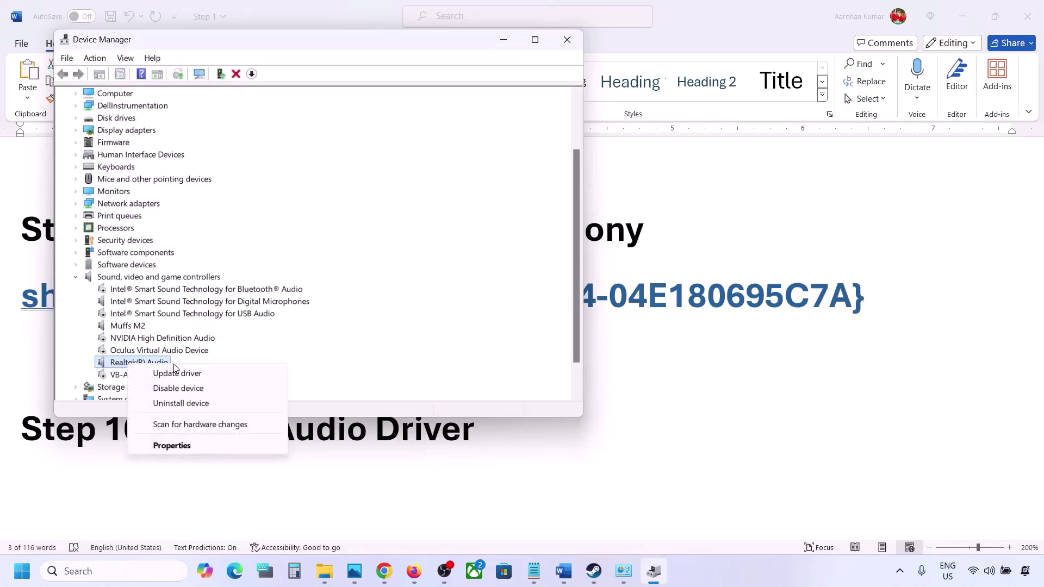
click(200, 374)
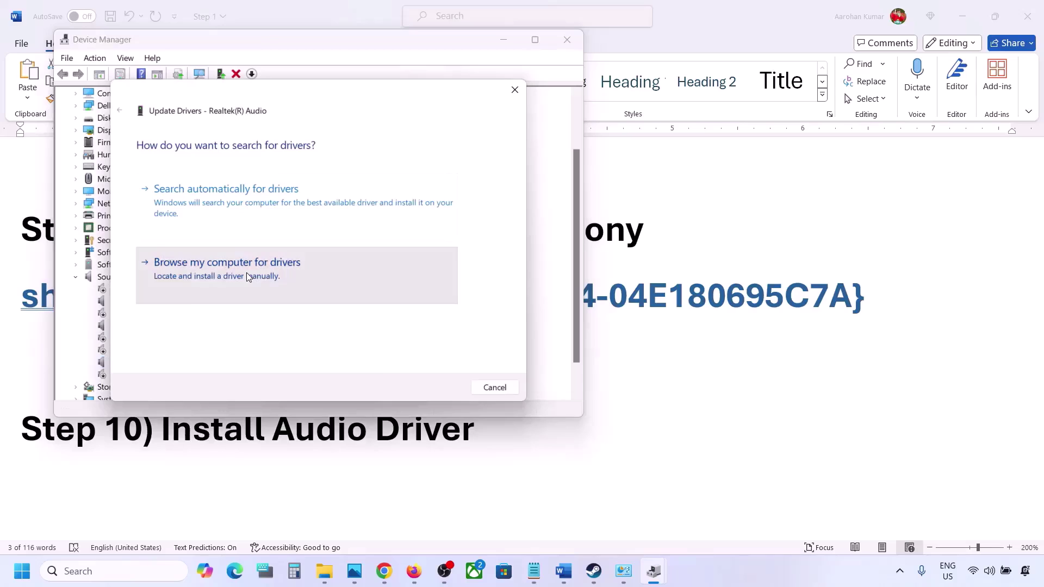
click(246, 273)
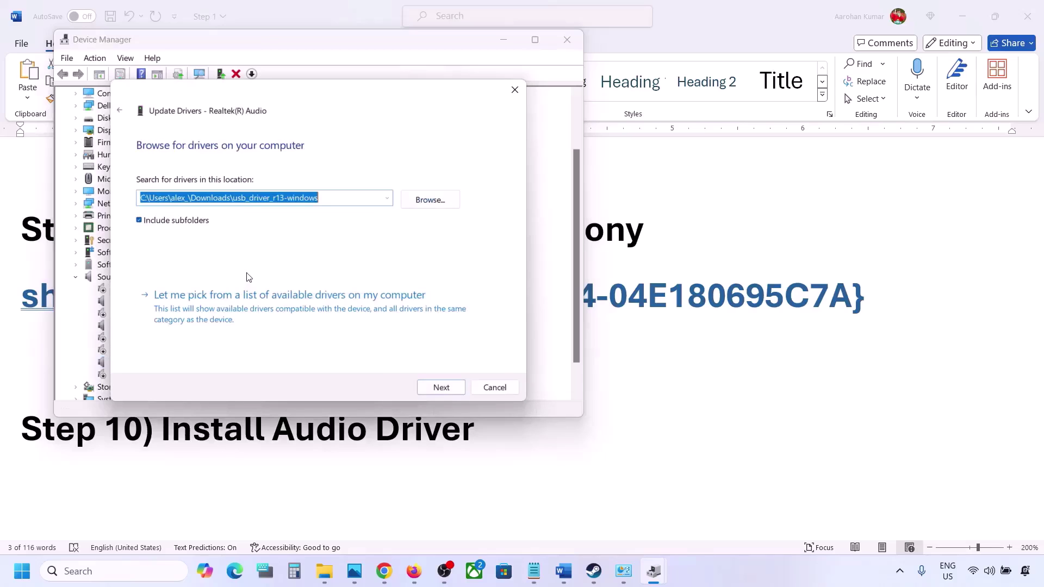
click(214, 313)
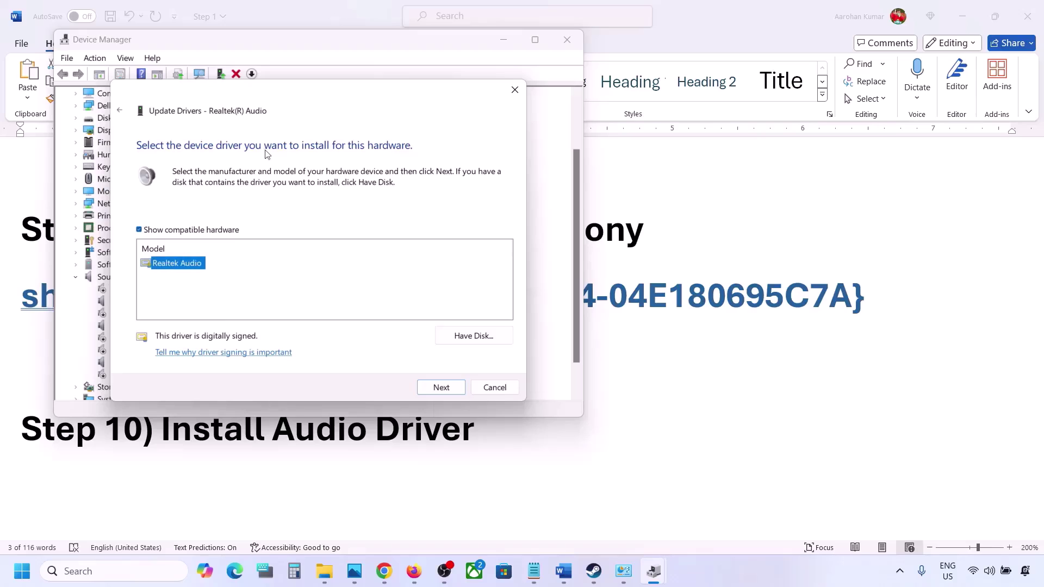
drag(309, 96, 432, 77)
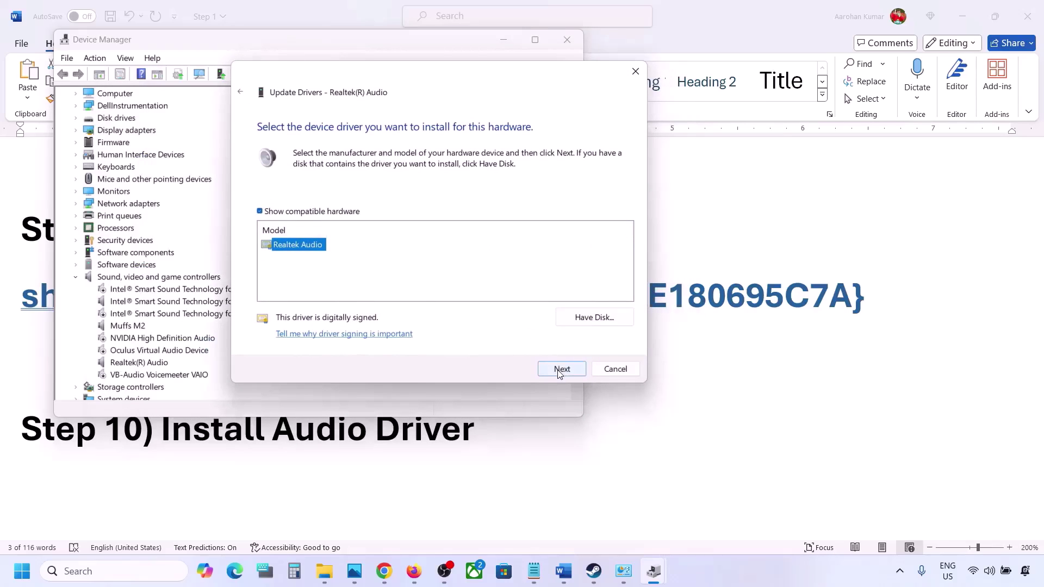
click(609, 370)
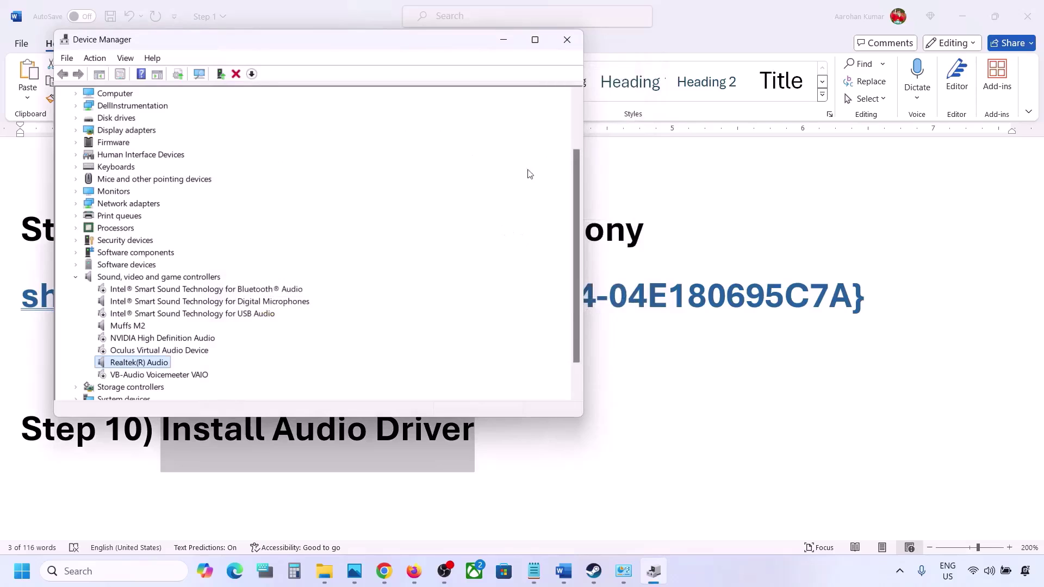
click(576, 38)
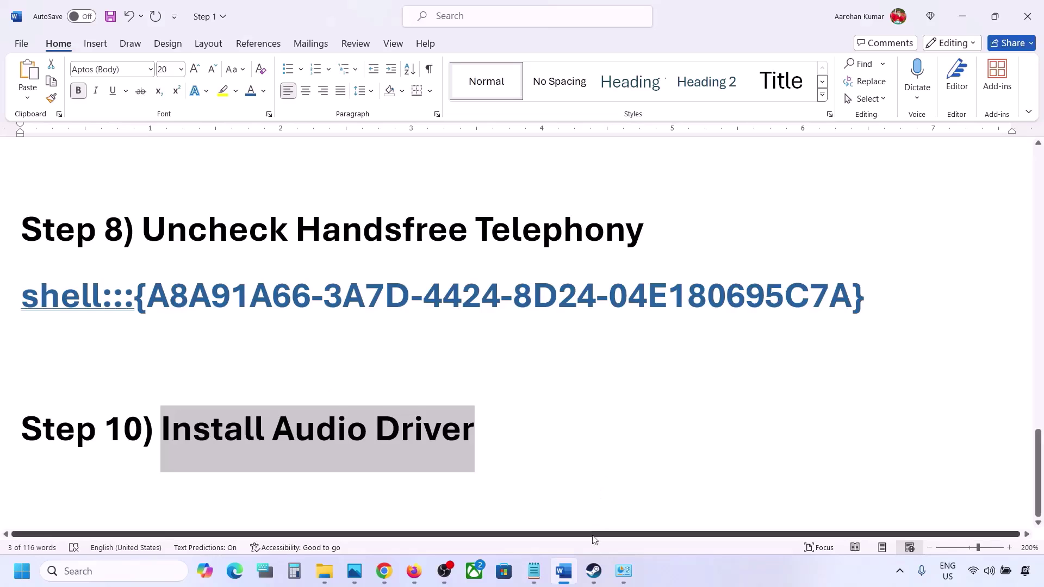
Run file integrity verification for Warhammer 40,000: Space Marine 2 from its Installed Files properties
scroll(596, 406, up, 3)
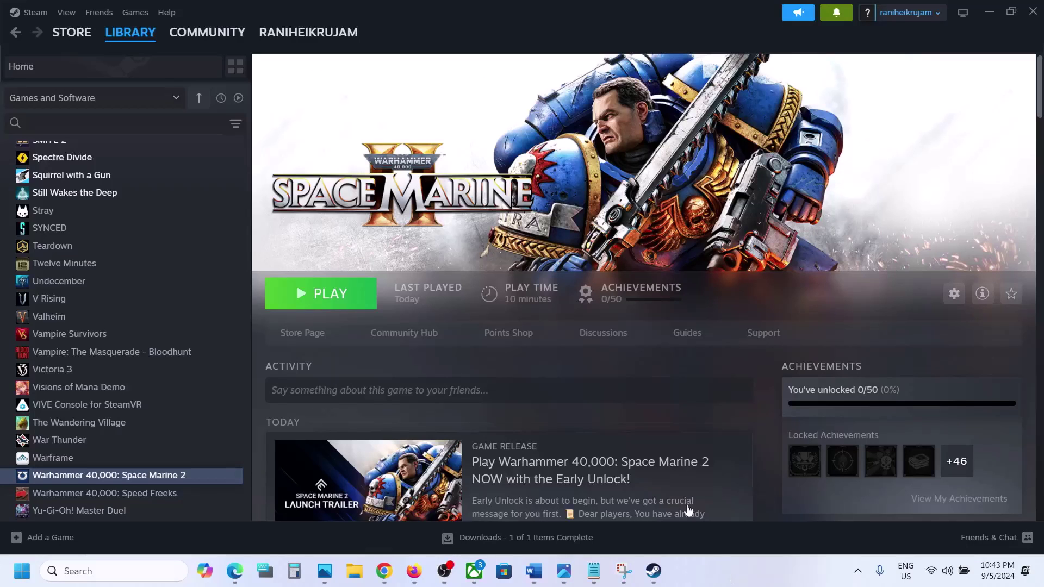
right_click(120, 476)
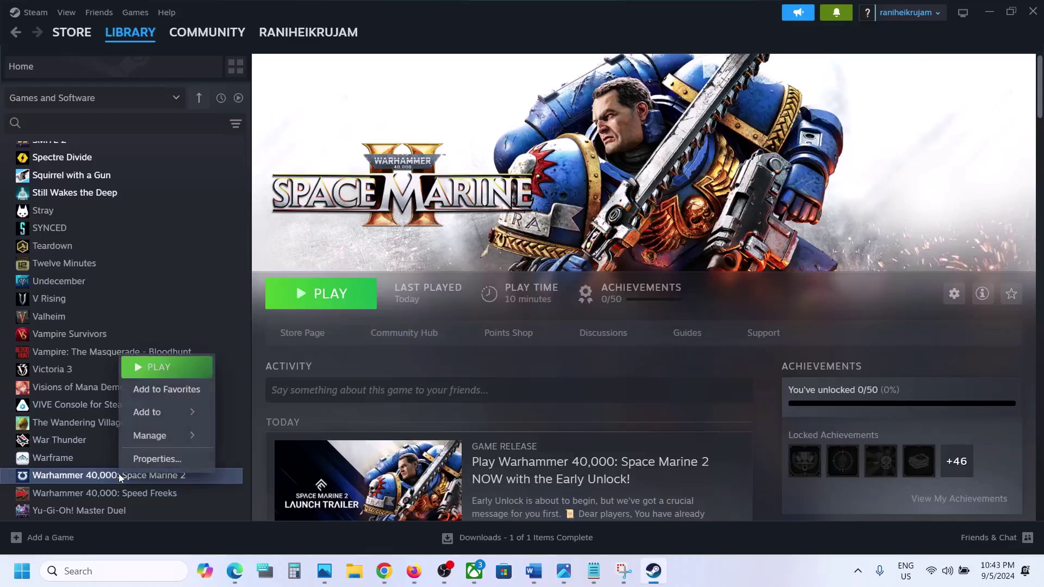
click(170, 458)
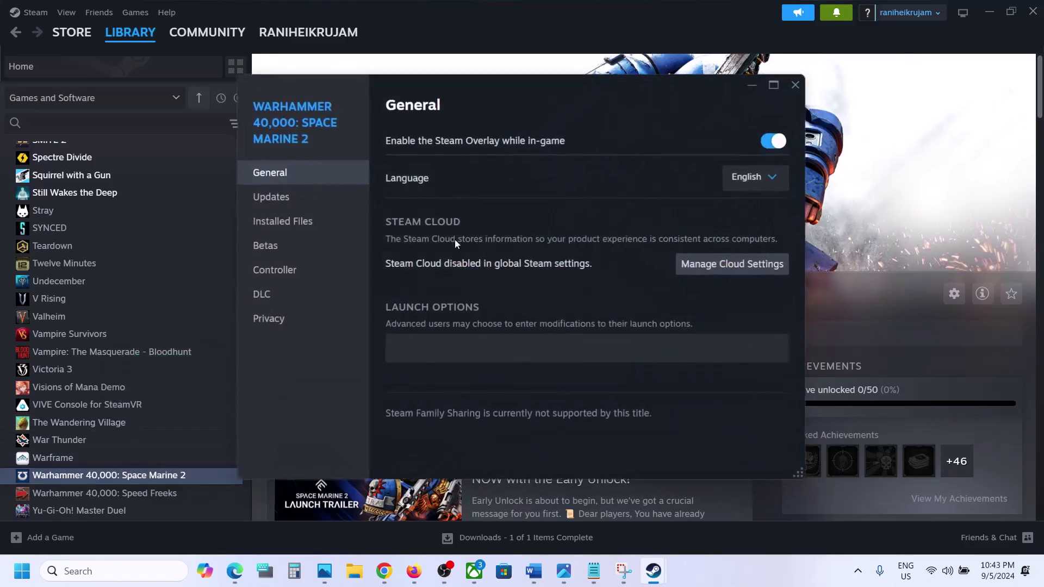
click(282, 221)
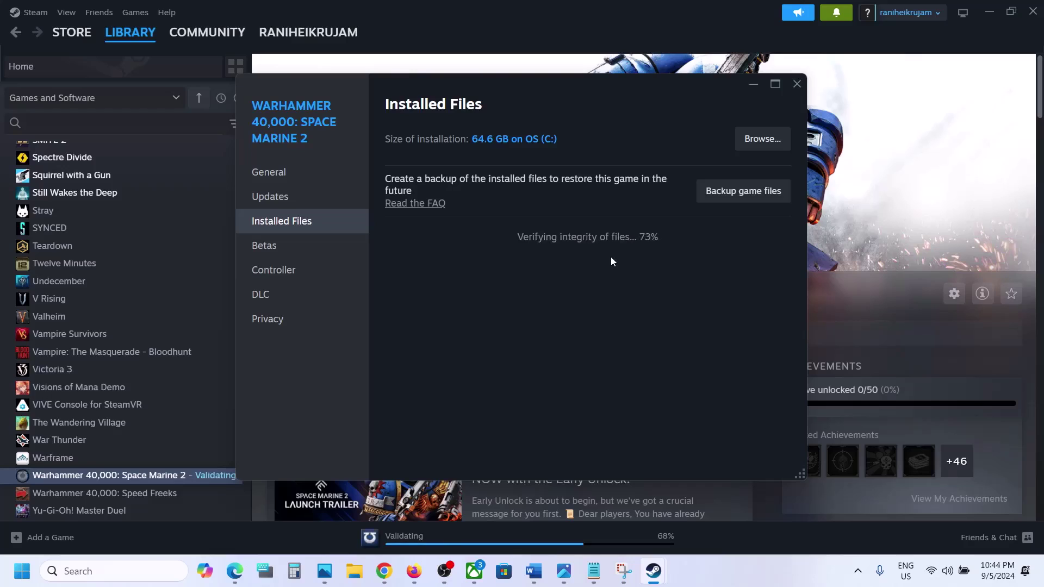
click(844, 226)
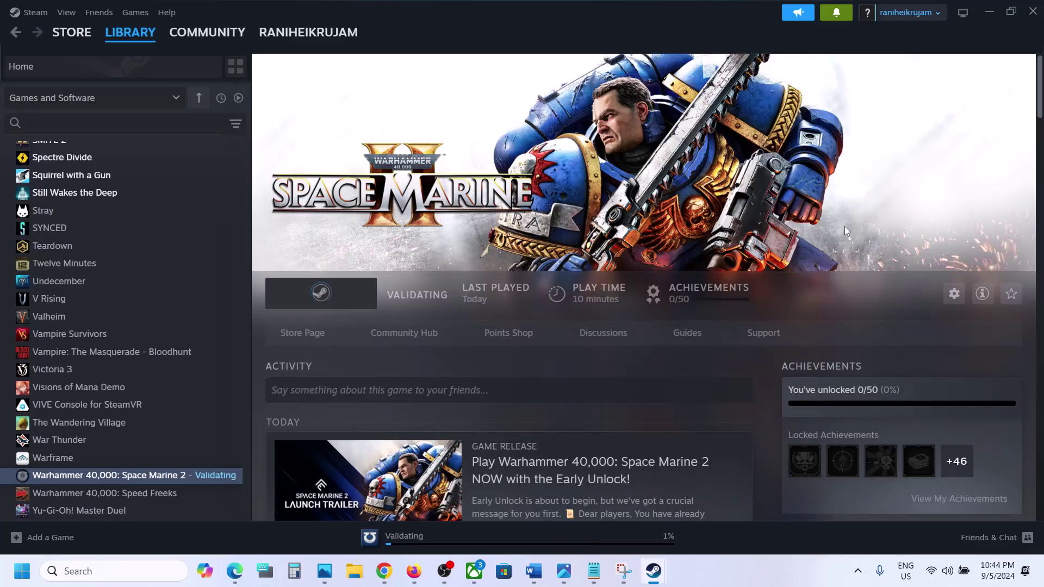